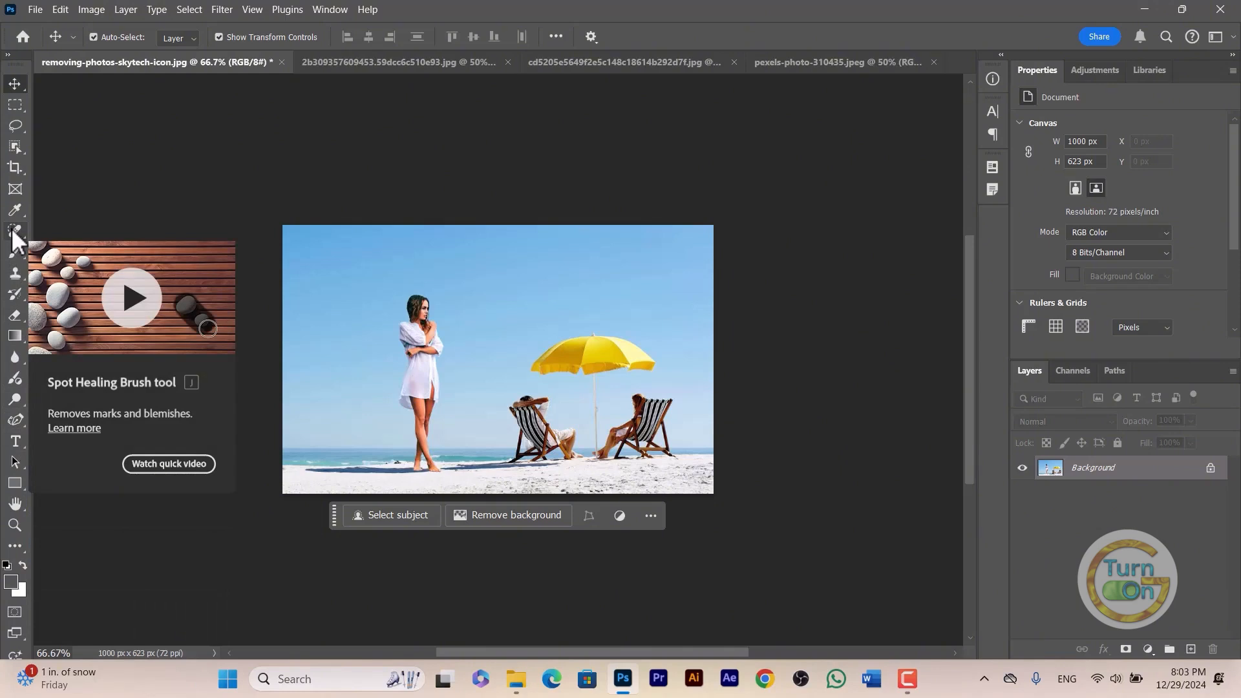
- Activate the Spot Healing Brush tool
{"action": "left_click", "coordinate": [13, 231]}
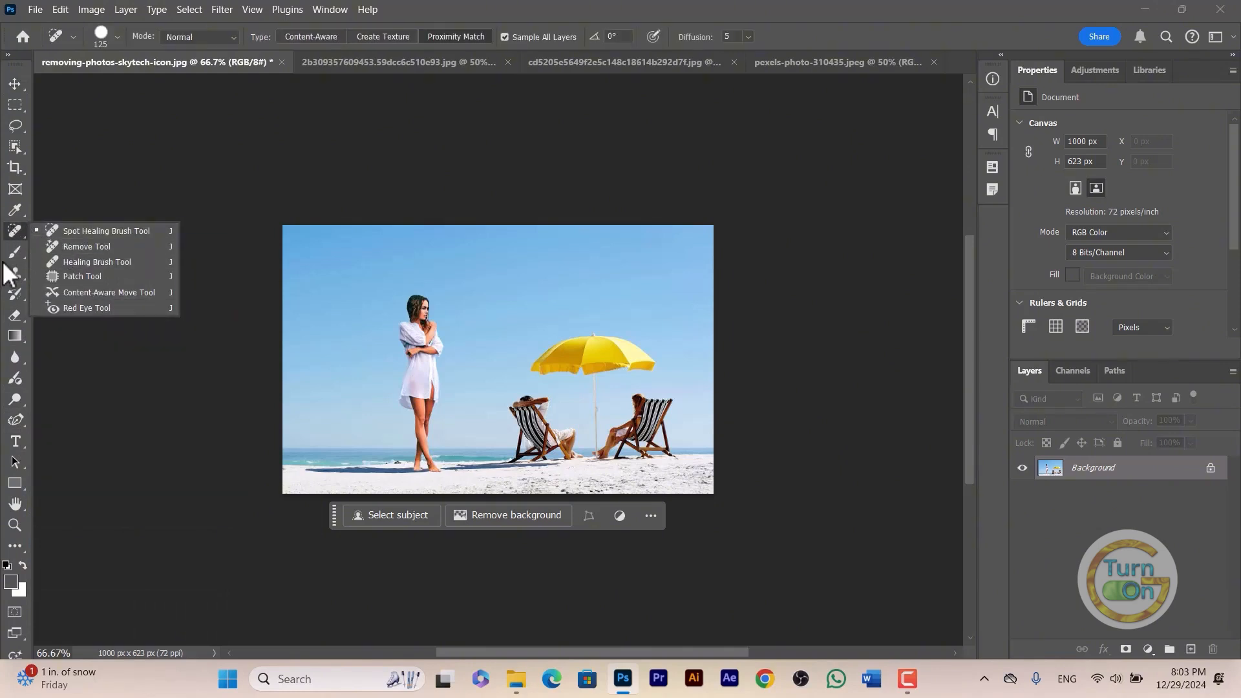
{"action": "left_click", "coordinate": [11, 252]}
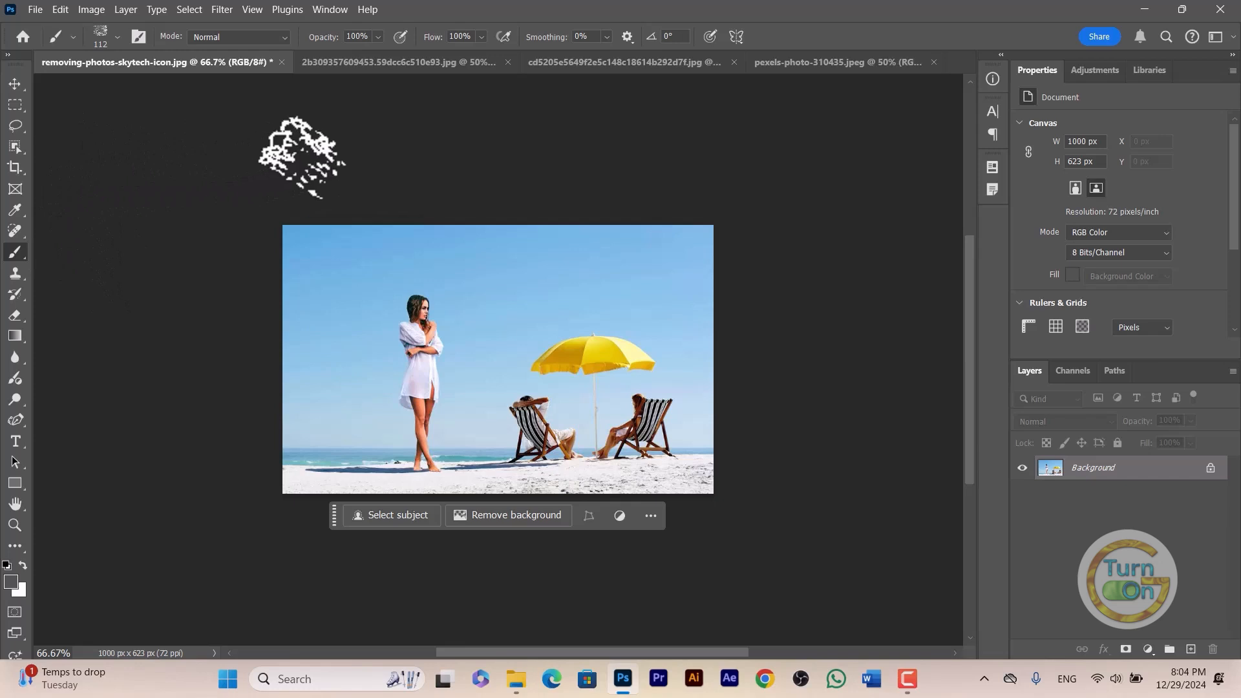
{"action": "left_click", "coordinate": [17, 230]}
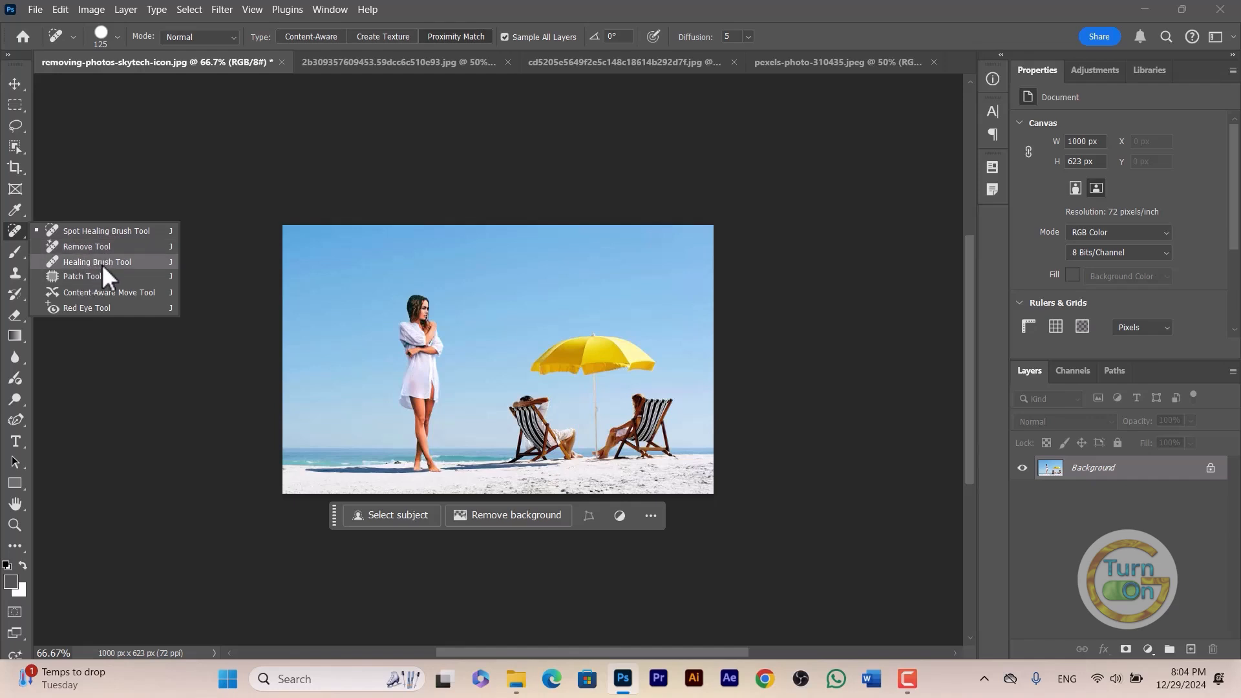
{"action": "left_click", "coordinate": [97, 231]}
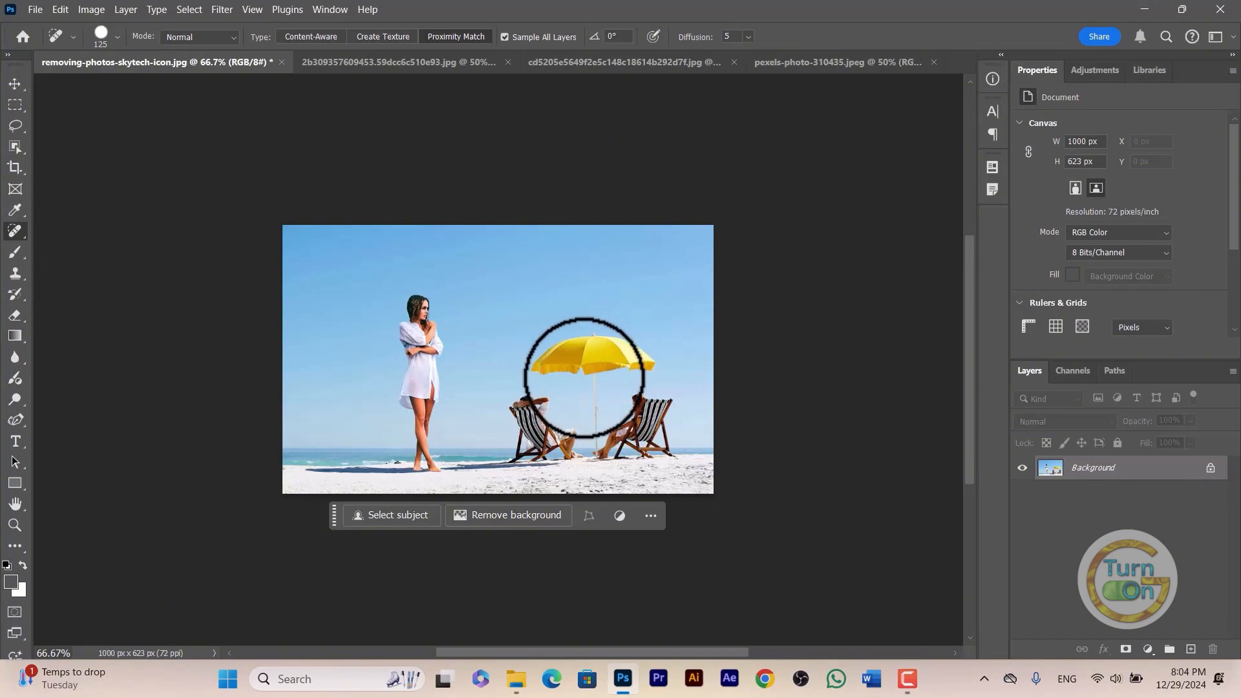
- Enlarge the Spot Healing Brush to 200 px, and reduce it to 100 px
{"action": "scroll", "coordinate": [647, 372], "scroll_direction": "up", "scroll_amount": 5}
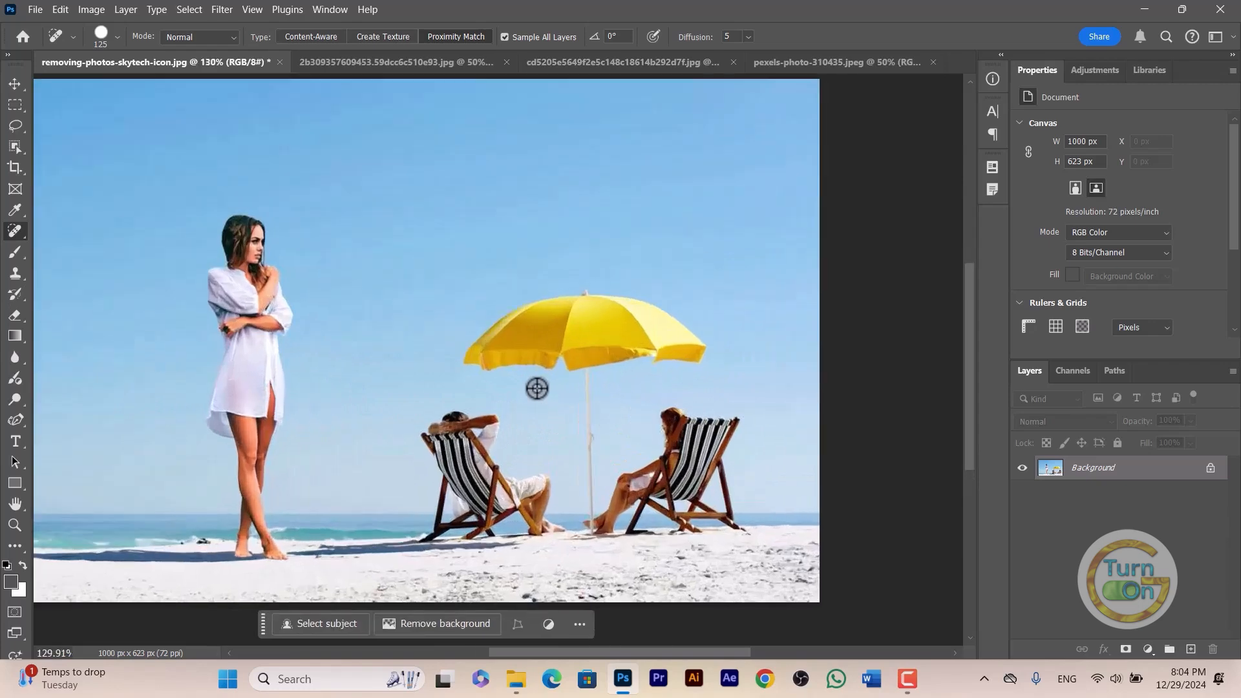
{"action": "scroll", "coordinate": [537, 388], "scroll_direction": "up", "scroll_amount": 3}
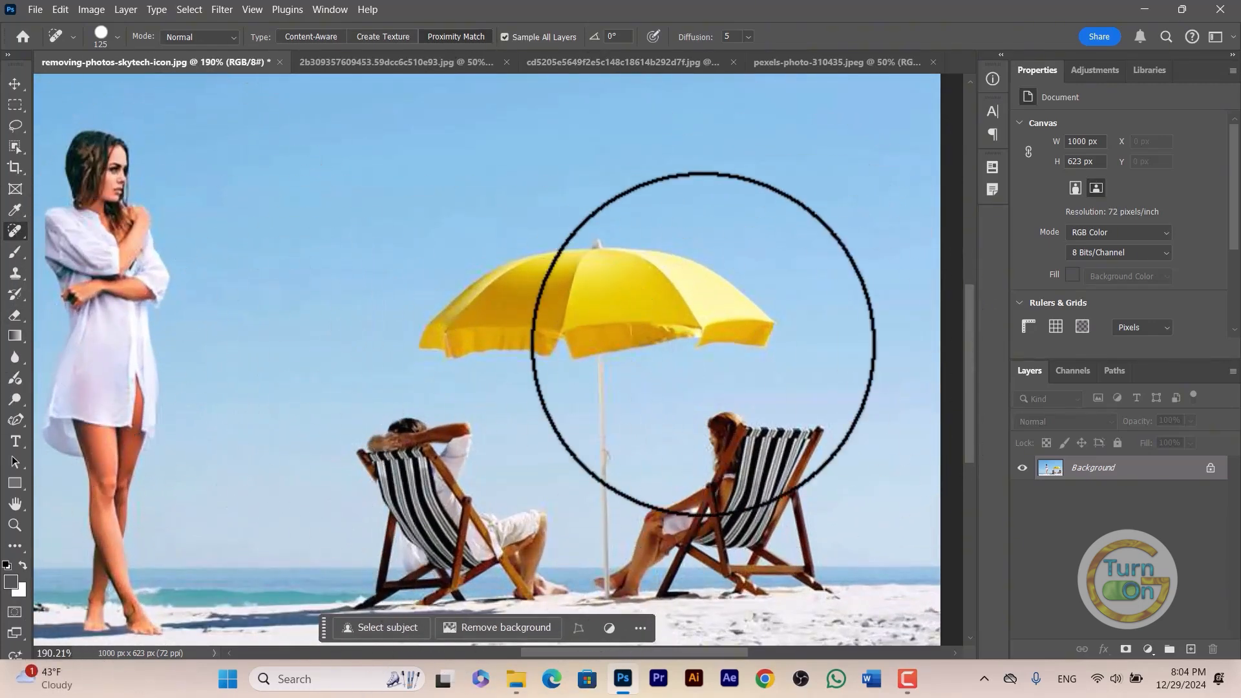
{"action": "scroll", "coordinate": [549, 323], "scroll_direction": "down", "scroll_amount": 3}
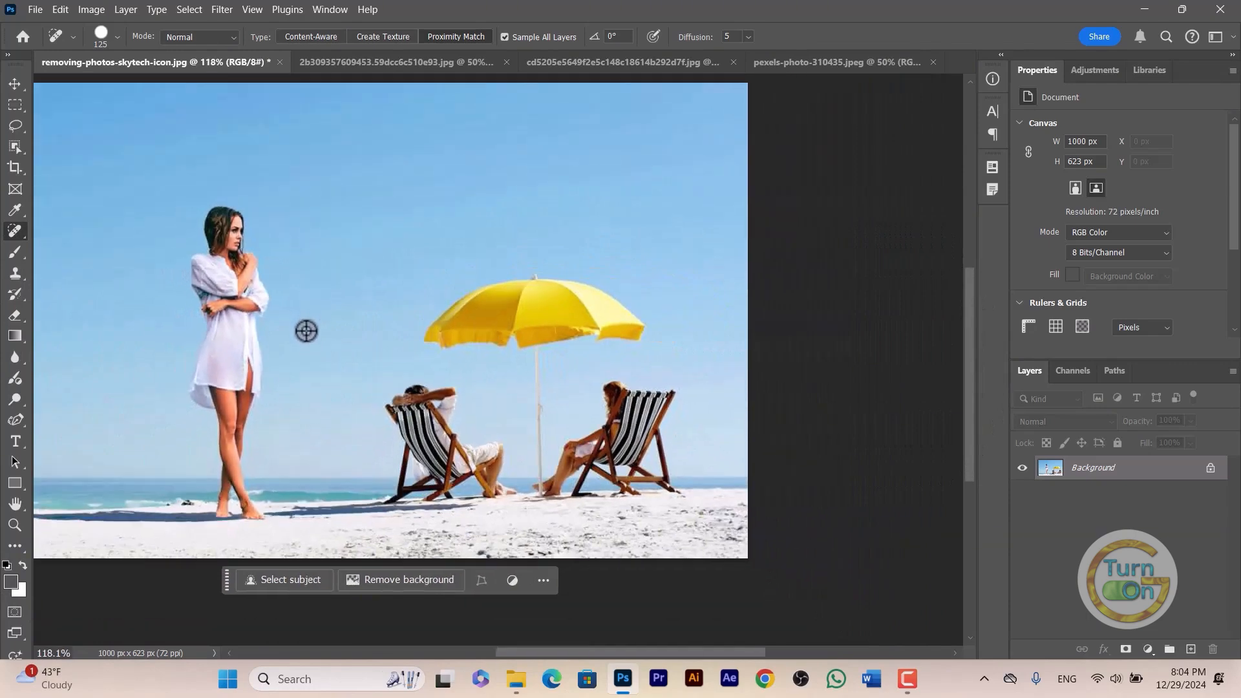
{"action": "scroll", "coordinate": [355, 408], "scroll_direction": "up", "scroll_amount": 1}
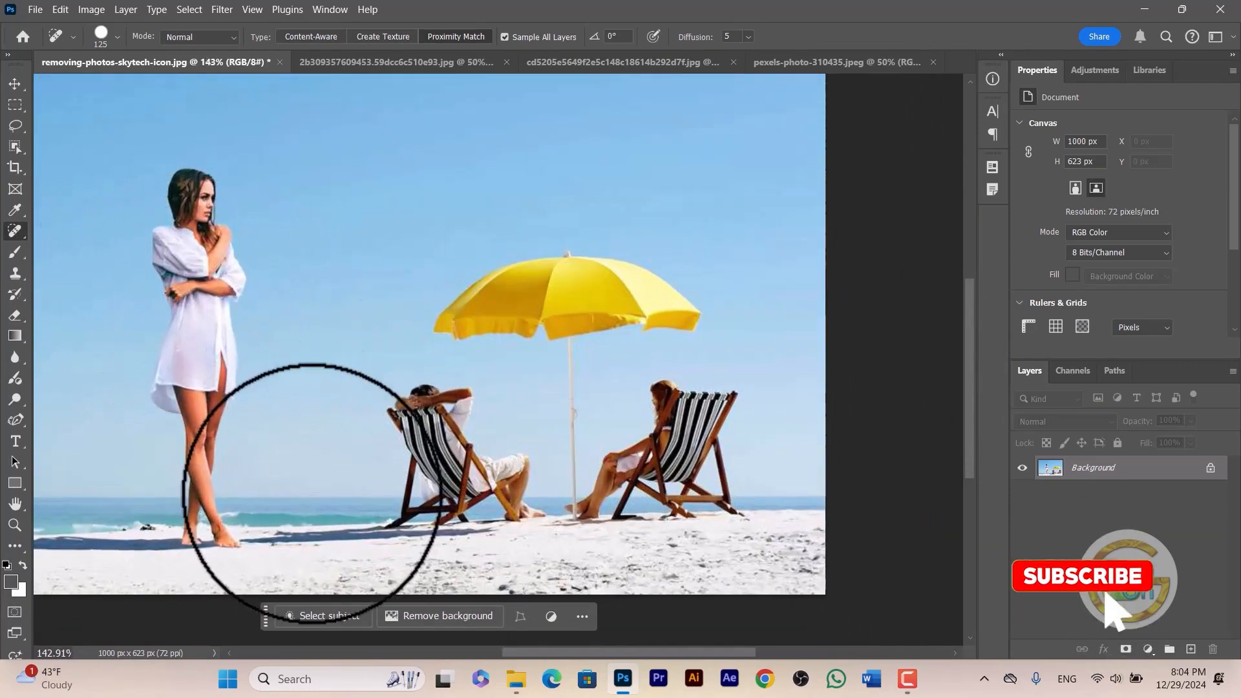
{"action": "scroll", "coordinate": [360, 453], "scroll_direction": "down", "scroll_amount": 1}
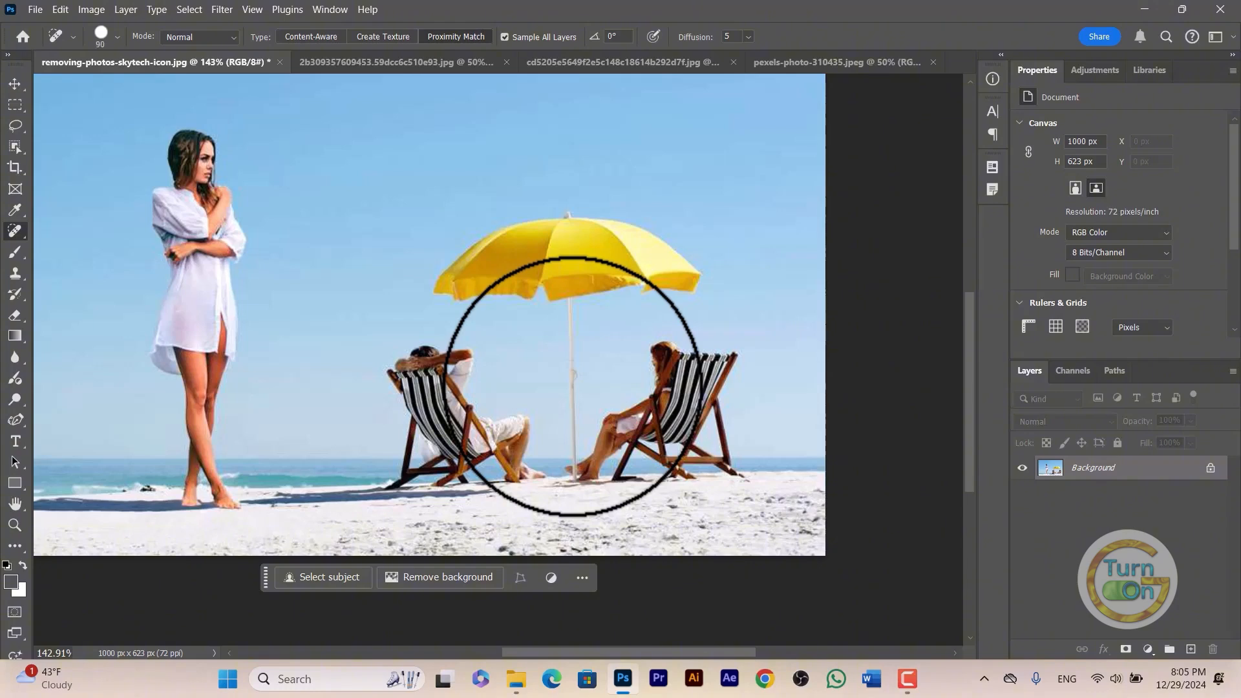
{"action": "key", "text": "bracketright"}
{"action": "key", "text": "bracketright"}
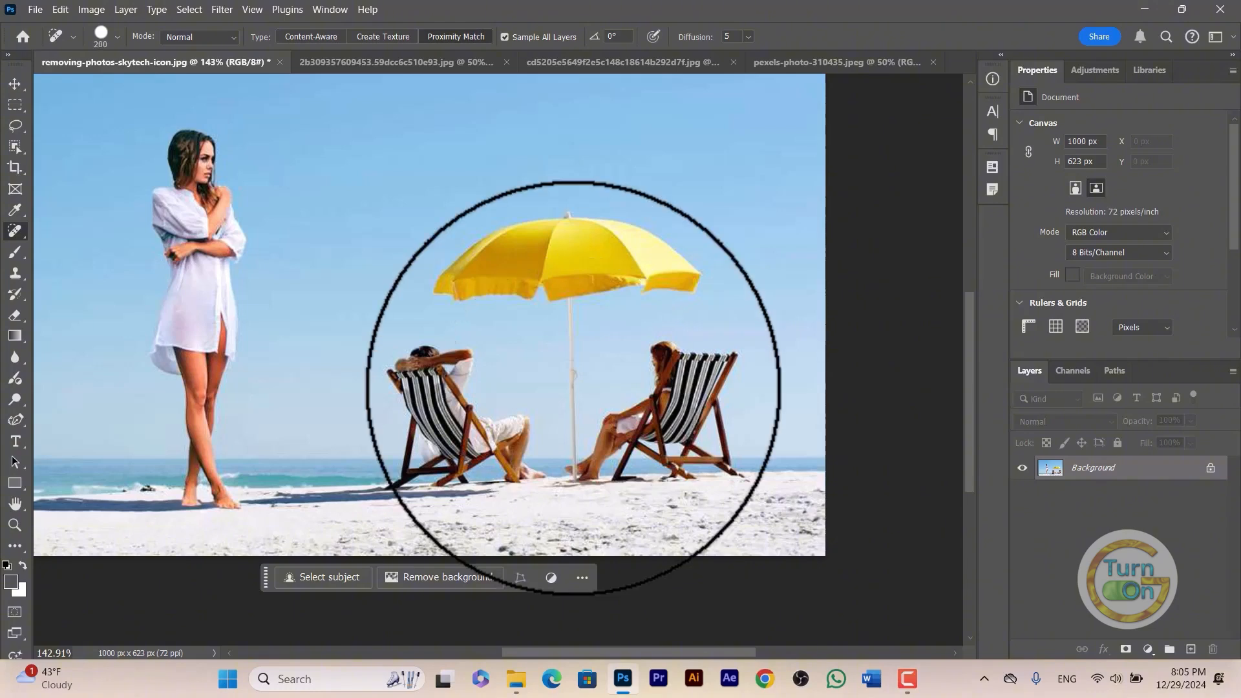
{"action": "key", "text": "bracketleft"}
{"action": "key", "text": "bracketleft"}
{"action": "key", "text": "bracketleft"}
{"action": "key", "text": "bracketleft"}
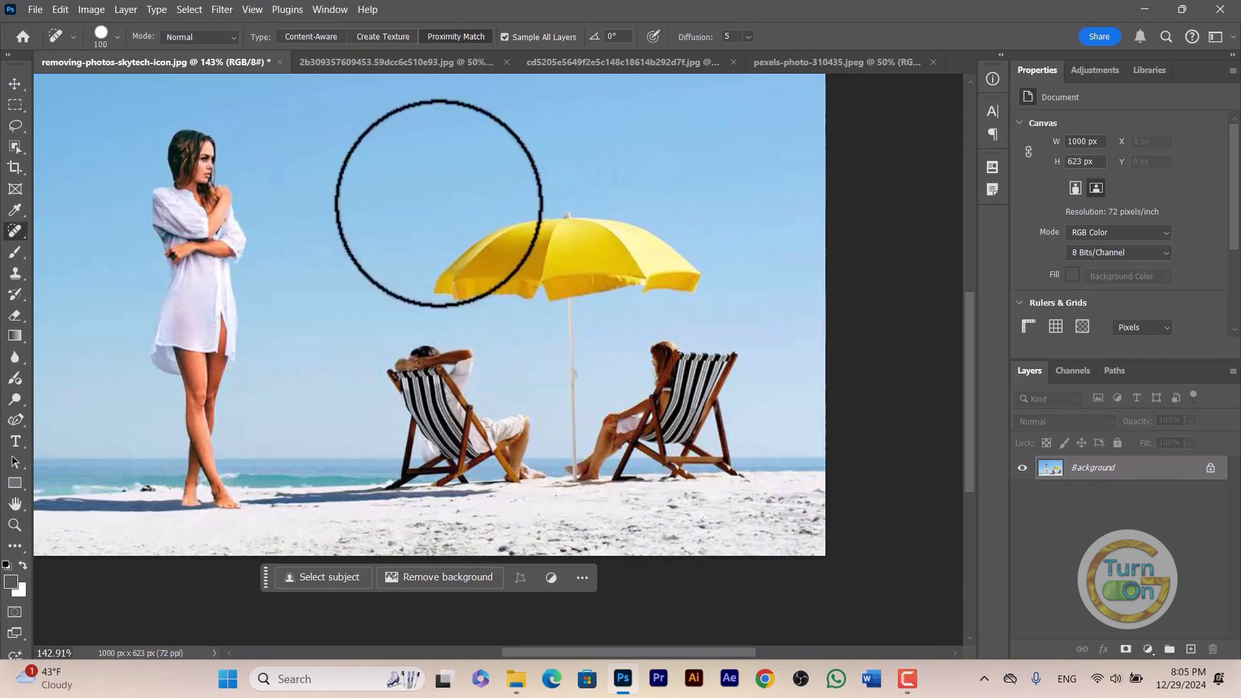
- Set the Spot Healing Brush size to 47 px
{"action": "left_click", "coordinate": [118, 36]}
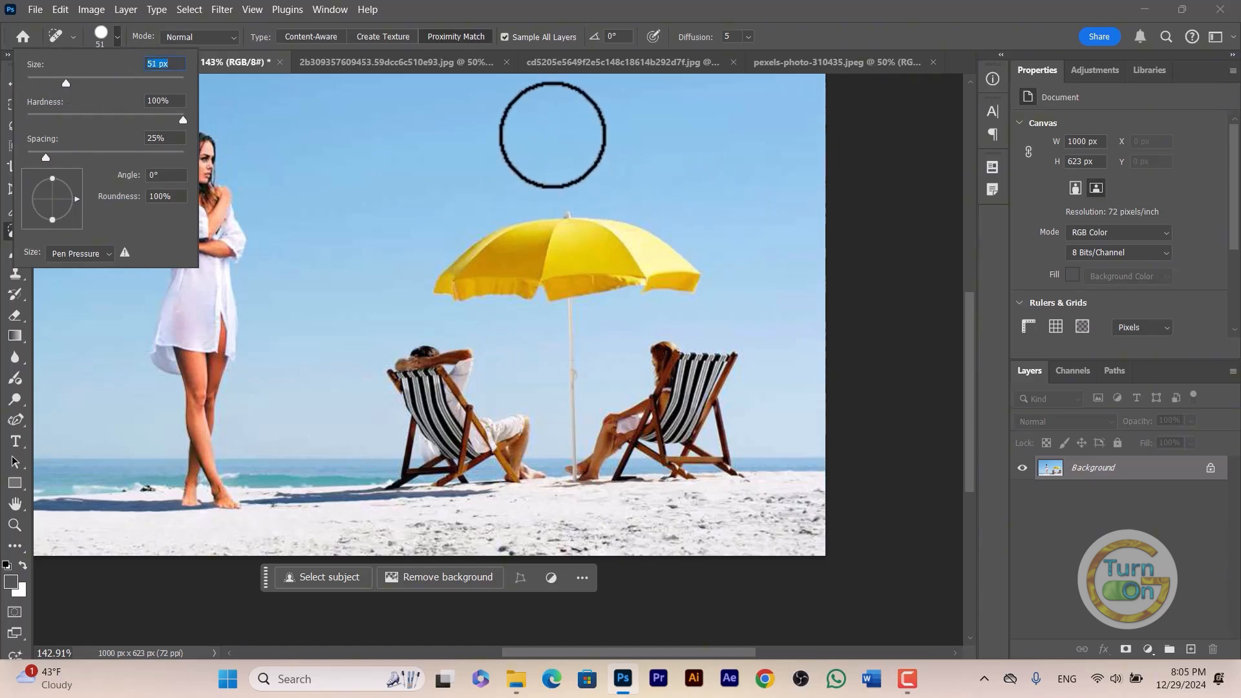
{"action": "right_click", "coordinate": [553, 134]}
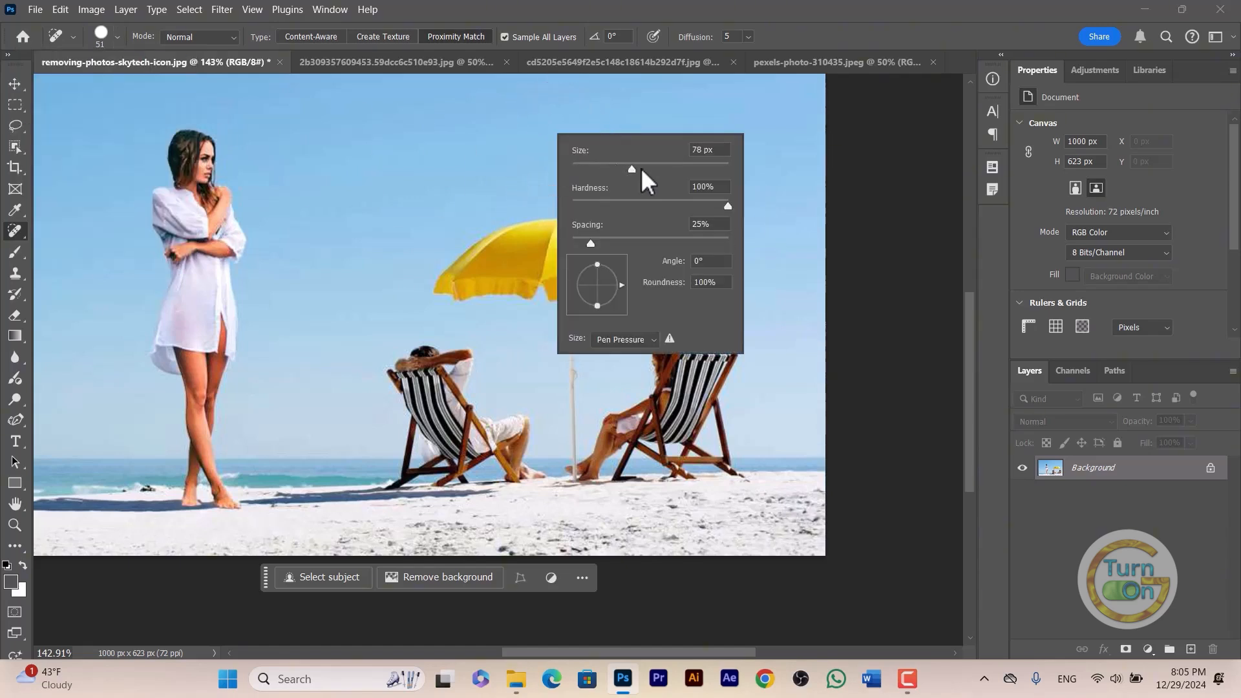
{"action": "left_click_drag", "start_coordinate": [587, 197], "coordinate": [676, 192]}
{"action": "left_click_drag", "start_coordinate": [583, 173], "coordinate": [693, 168]}
{"action": "left_click_drag", "start_coordinate": [685, 164], "coordinate": [689, 169]}
{"action": "left_click_drag", "start_coordinate": [654, 168], "coordinate": [641, 168]}
{"action": "scroll", "coordinate": [640, 167], "scroll_direction": "down", "scroll_amount": 8}
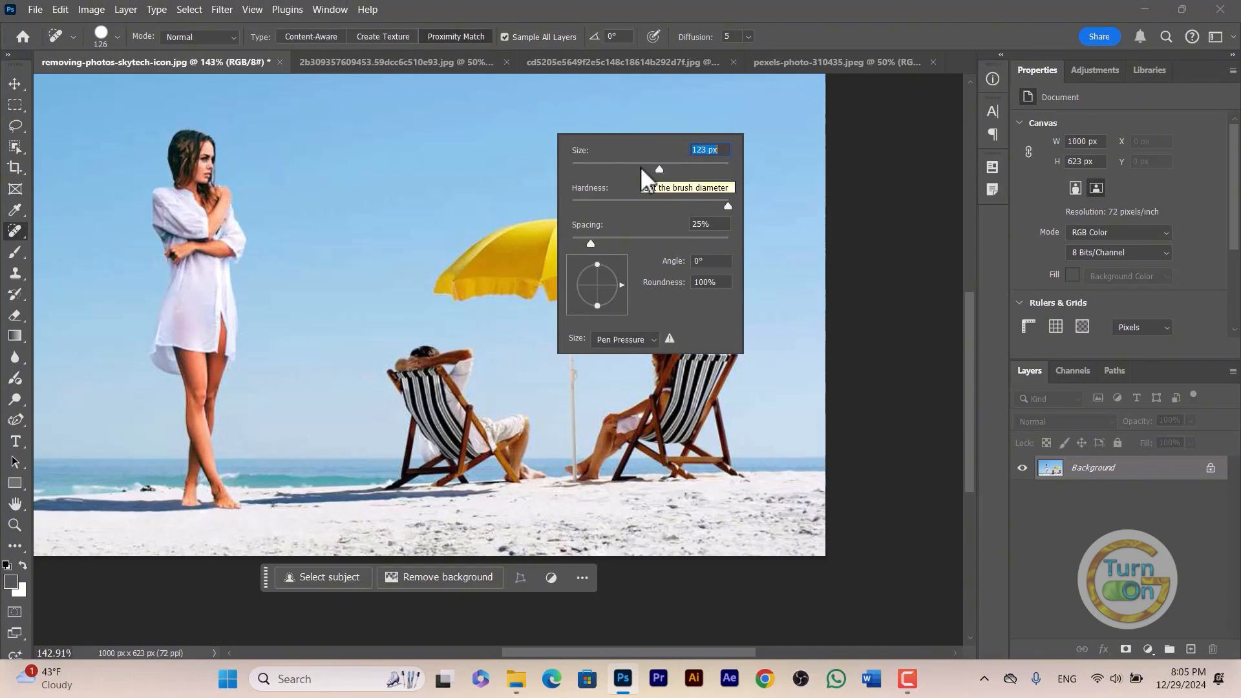
{"action": "left_click", "coordinate": [582, 160]}
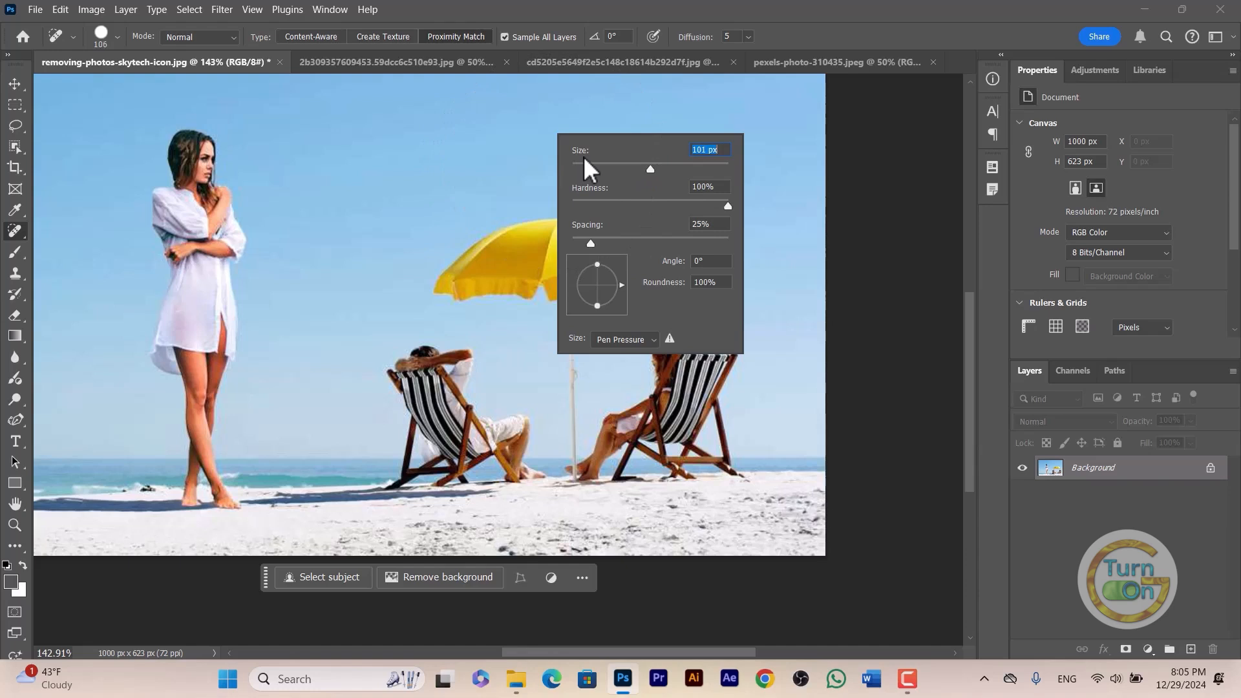
{"action": "left_click_drag", "start_coordinate": [611, 168], "coordinate": [607, 168]}
{"action": "mouse_move", "coordinate": [601, 270]}
{"action": "left_mouse_down"}
{"action": "mouse_move", "coordinate": [605, 299]}
{"action": "mouse_move", "coordinate": [604, 276]}
{"action": "left_mouse_up"}
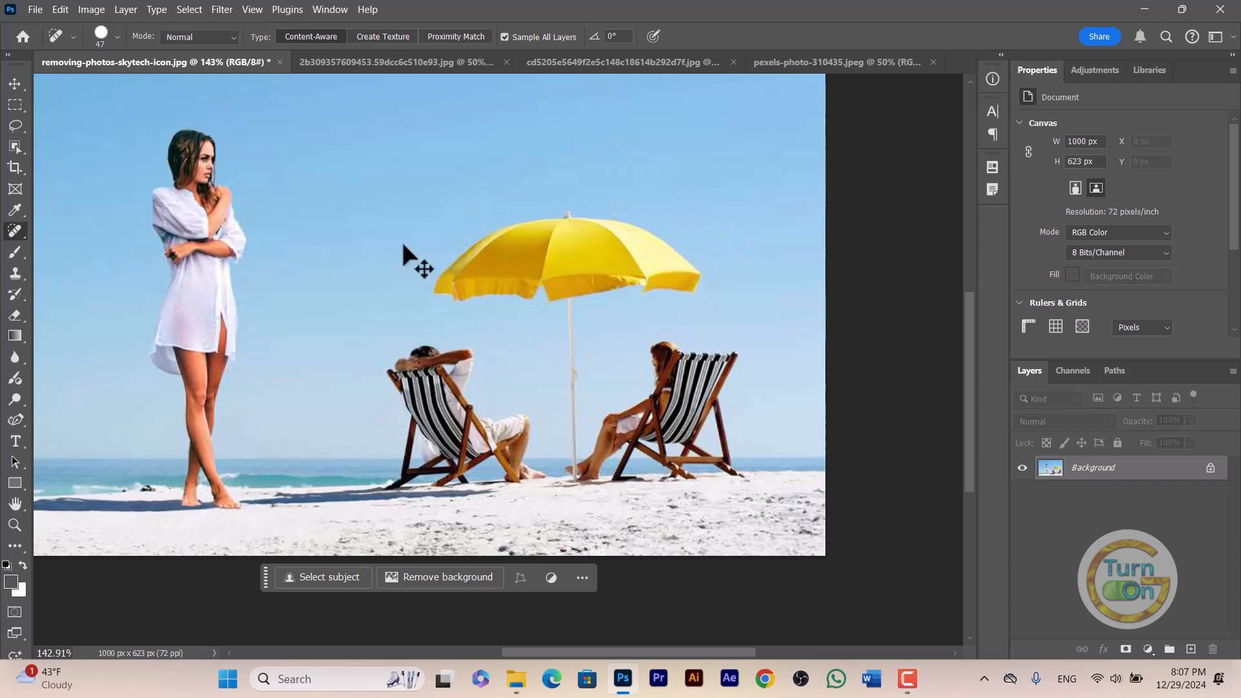
- Remove the yellow umbrella and its pole from the beach photo with Content-Aware spot healing
{"action": "left_click_drag", "start_coordinate": [701, 273], "coordinate": [446, 288]}
{"action": "left_click_drag", "start_coordinate": [511, 260], "coordinate": [633, 264]}
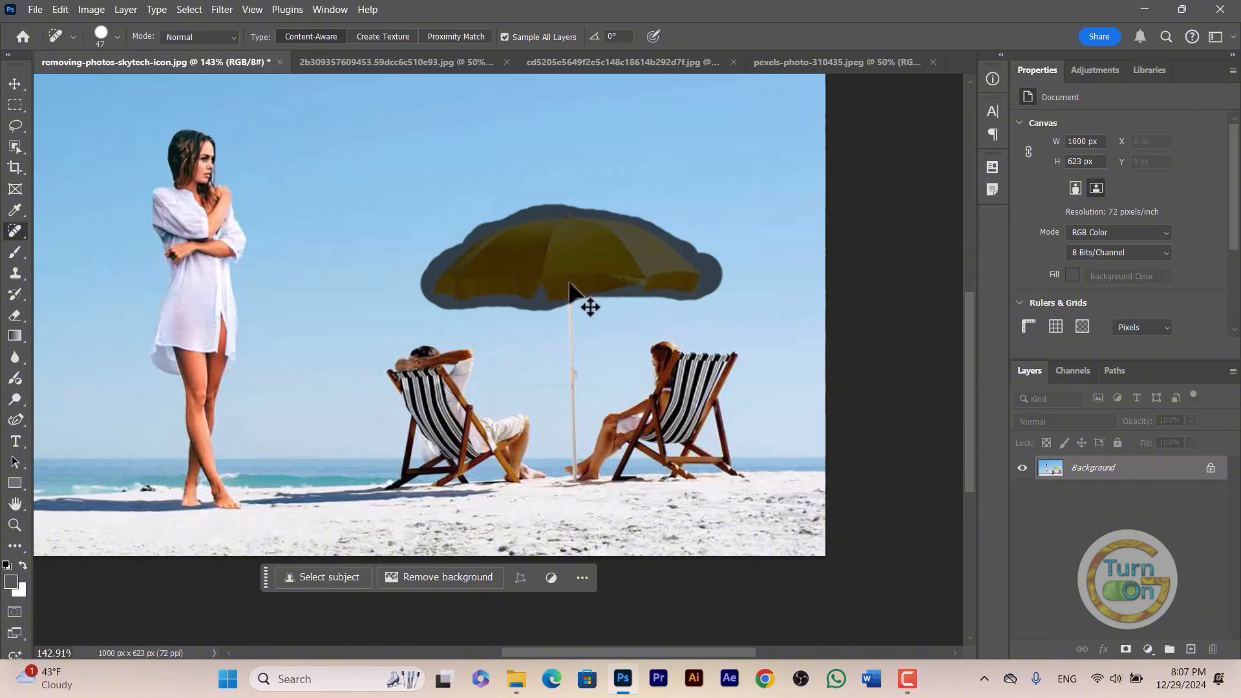
{"action": "left_click_drag", "start_coordinate": [569, 285], "coordinate": [572, 440]}
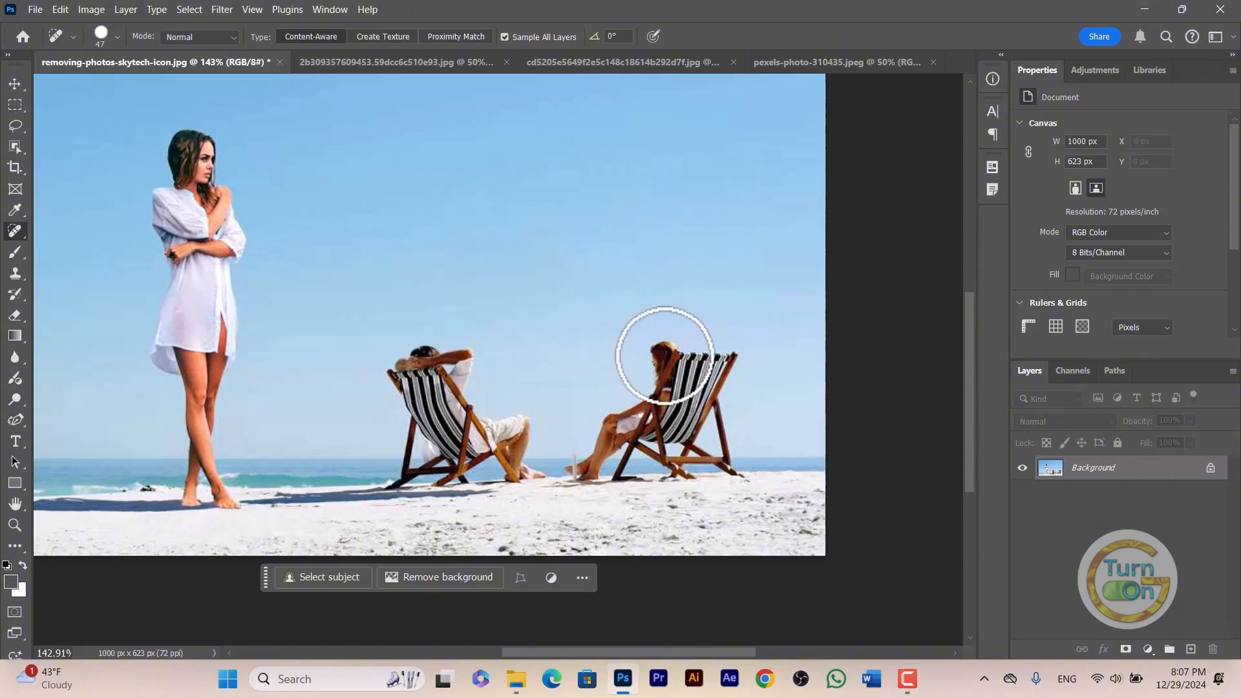
- Heal away the right-hand deck chair with its seated person, and clean up the leftover marks on the sand
{"action": "left_click_drag", "start_coordinate": [665, 356], "coordinate": [725, 366]}
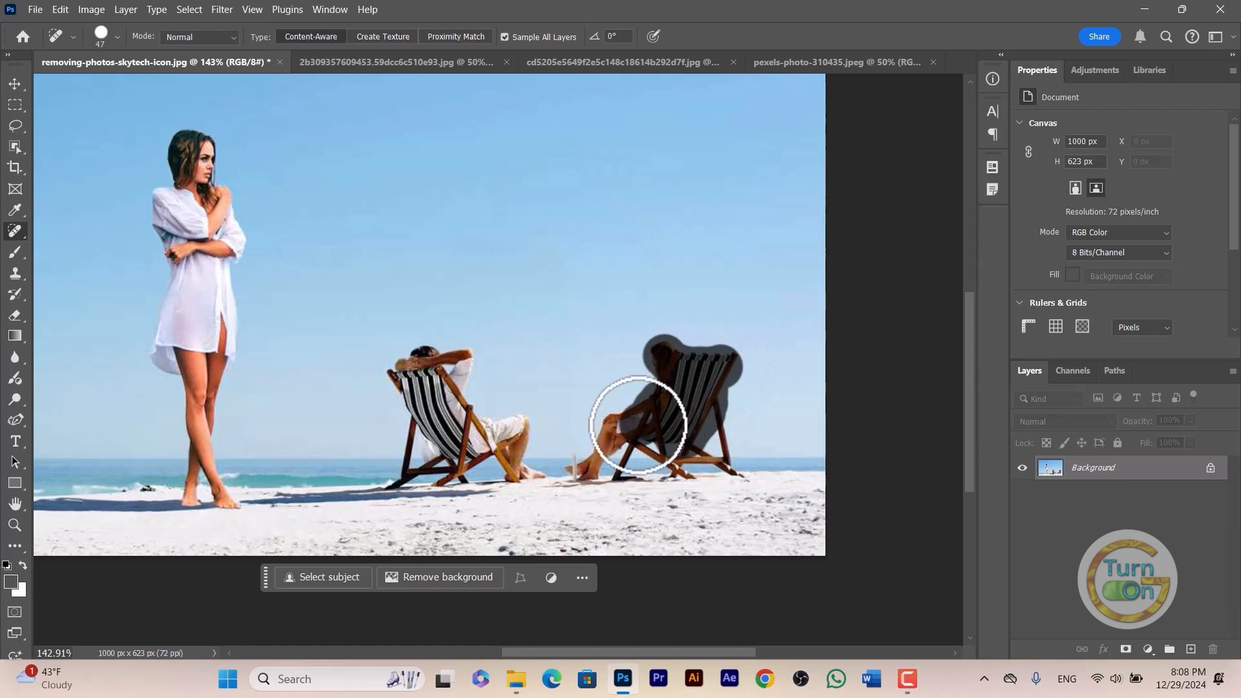
{"action": "mouse_move", "coordinate": [608, 436]}
{"action": "left_mouse_down"}
{"action": "mouse_move", "coordinate": [579, 476]}
{"action": "mouse_move", "coordinate": [603, 453]}
{"action": "left_mouse_up"}
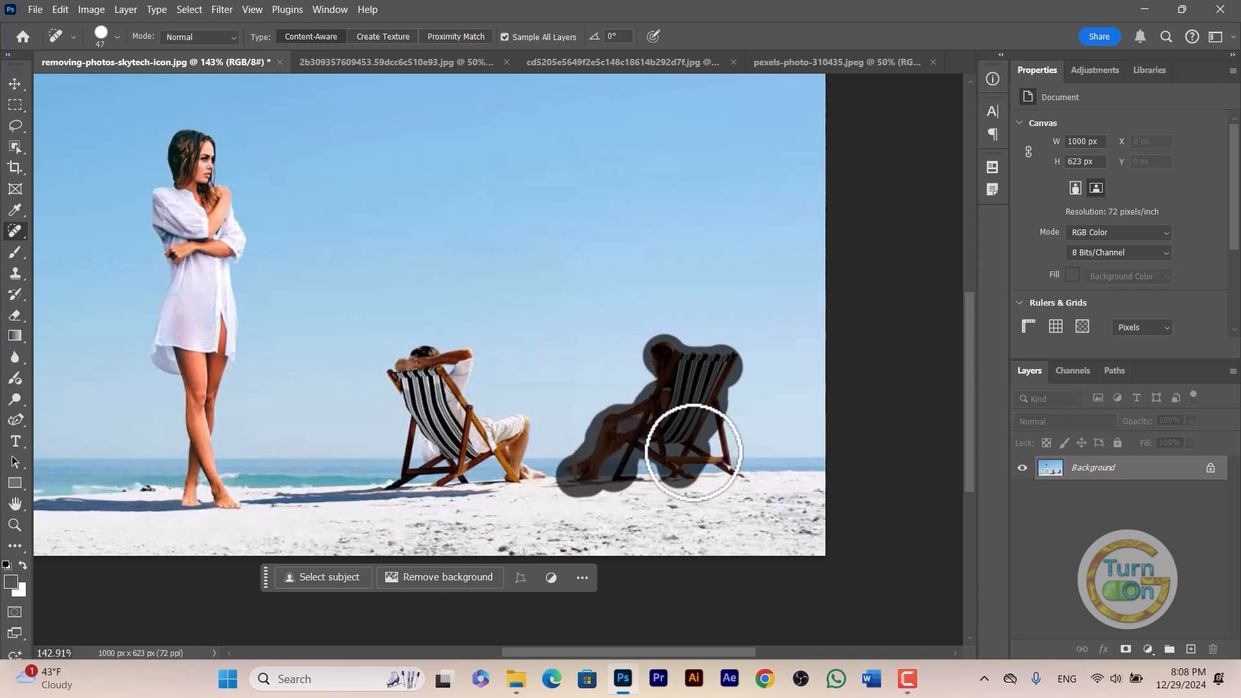
{"action": "mouse_move", "coordinate": [709, 457]}
{"action": "left_mouse_down"}
{"action": "mouse_move", "coordinate": [703, 422]}
{"action": "mouse_move", "coordinate": [709, 448]}
{"action": "mouse_move", "coordinate": [681, 432]}
{"action": "left_mouse_up"}
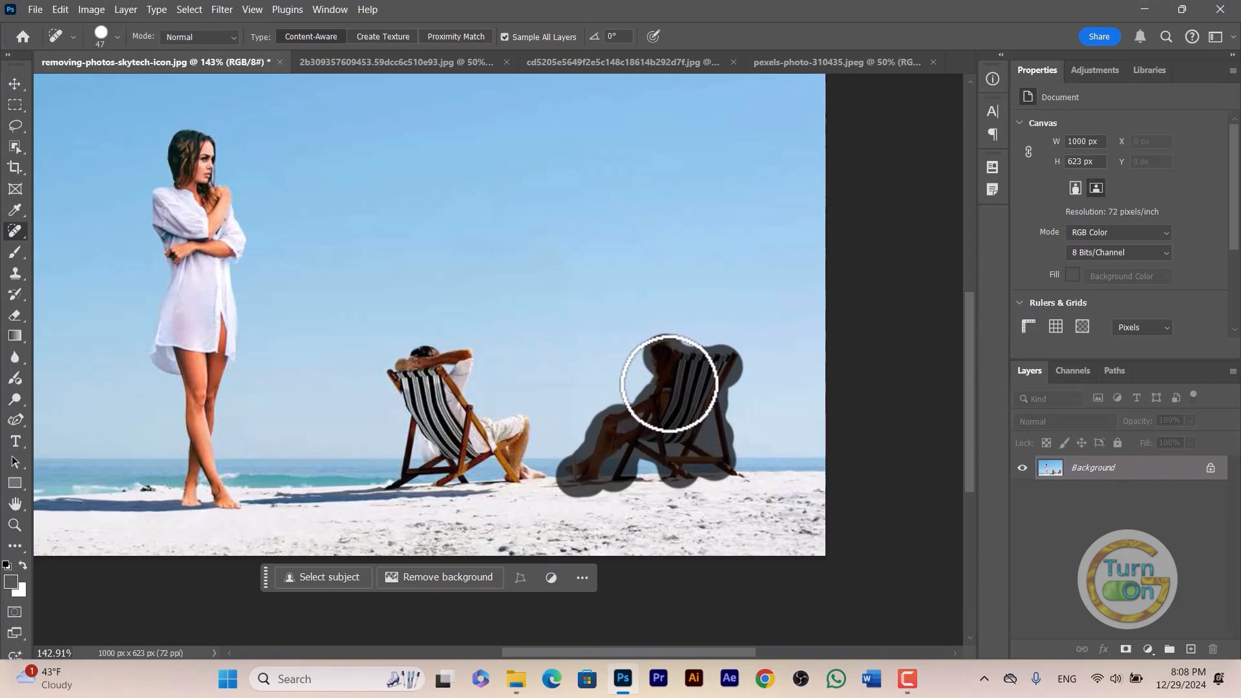
{"action": "left_click_drag", "start_coordinate": [669, 383], "coordinate": [665, 483]}
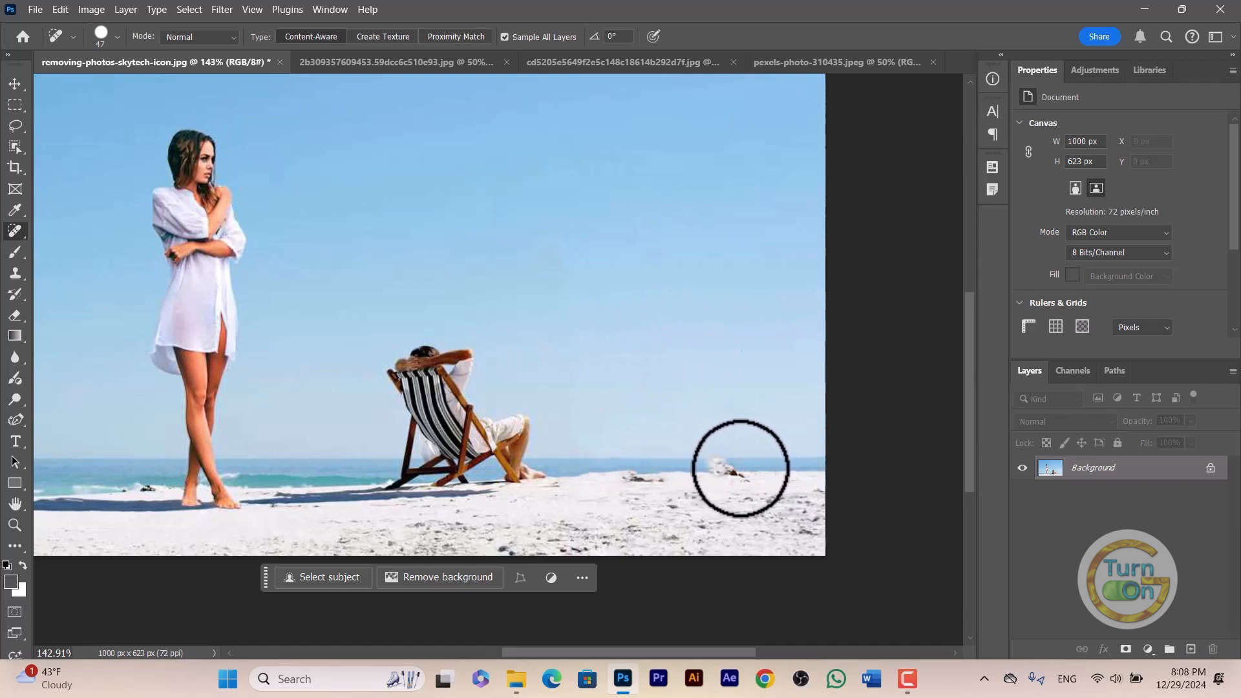
{"action": "left_click_drag", "start_coordinate": [734, 461], "coordinate": [701, 460]}
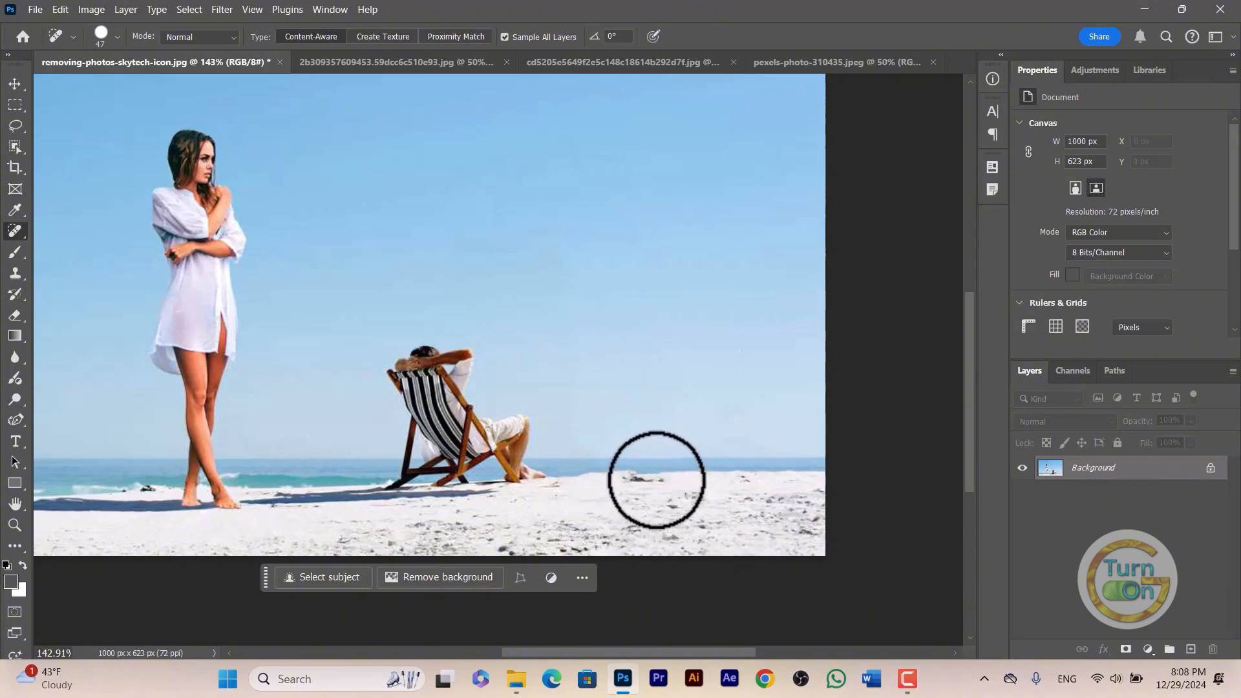
{"action": "left_click_drag", "start_coordinate": [656, 478], "coordinate": [632, 478]}
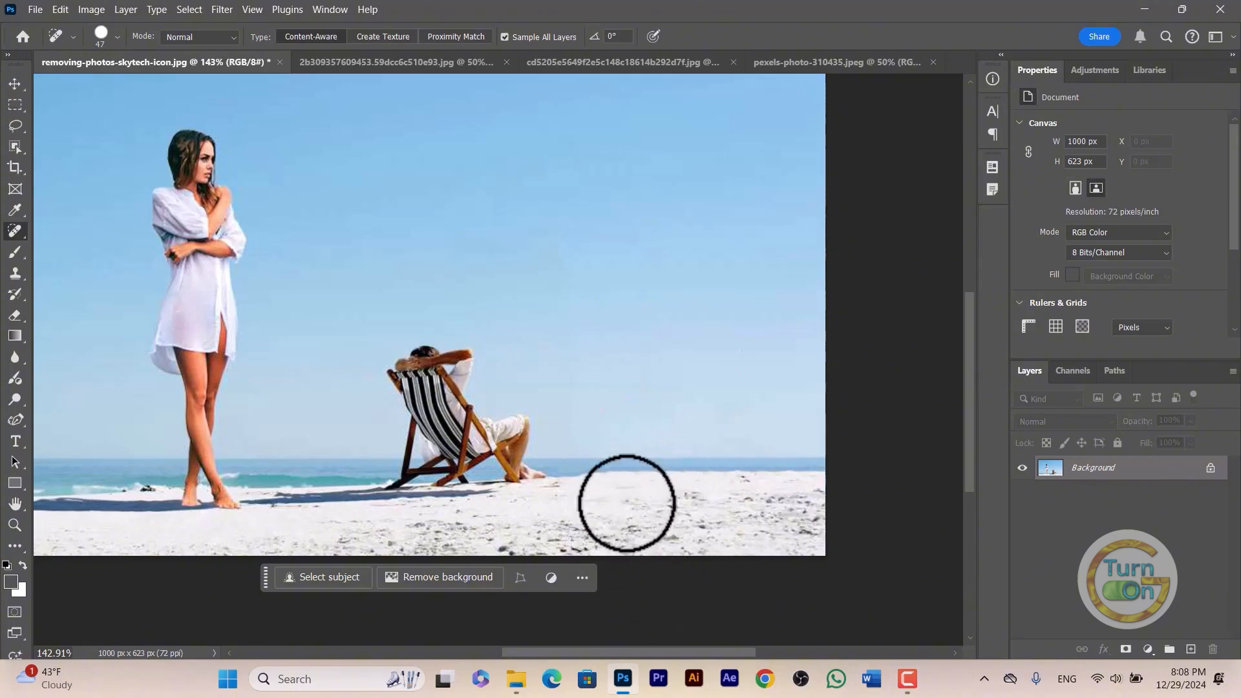
- Heal away the remaining deck chair with its seated person and the traces beneath it
{"action": "mouse_move", "coordinate": [531, 480]}
{"action": "left_mouse_down"}
{"action": "mouse_move", "coordinate": [393, 485]}
{"action": "mouse_move", "coordinate": [404, 400]}
{"action": "mouse_move", "coordinate": [452, 351]}
{"action": "mouse_move", "coordinate": [526, 429]}
{"action": "mouse_move", "coordinate": [536, 465]}
{"action": "left_mouse_up"}
{"action": "mouse_move", "coordinate": [425, 498]}
{"action": "left_mouse_down"}
{"action": "mouse_move", "coordinate": [427, 510]}
{"action": "mouse_move", "coordinate": [379, 519]}
{"action": "left_mouse_up"}
{"action": "scroll", "coordinate": [362, 485], "scroll_direction": "up", "scroll_amount": 1}
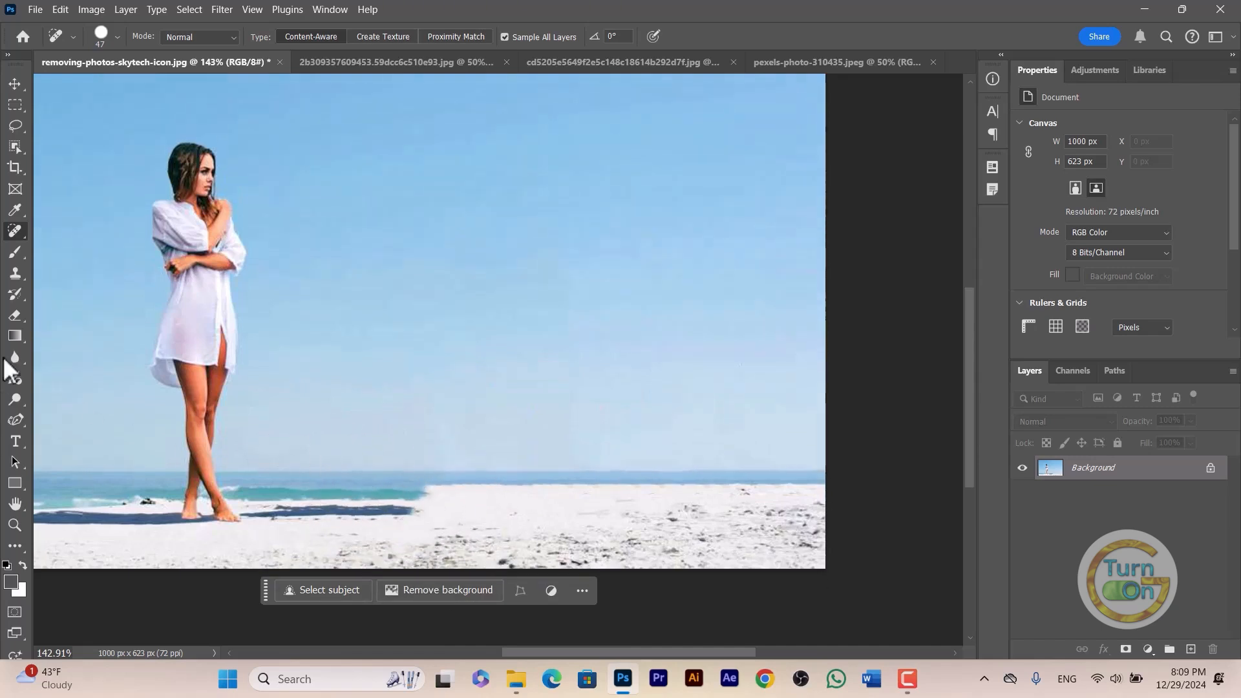
- Cover the shadow extending right of the woman's feet with sampled sand using the Clone Stamp, reducing the brush to 45 px
{"action": "left_click", "coordinate": [16, 277]}
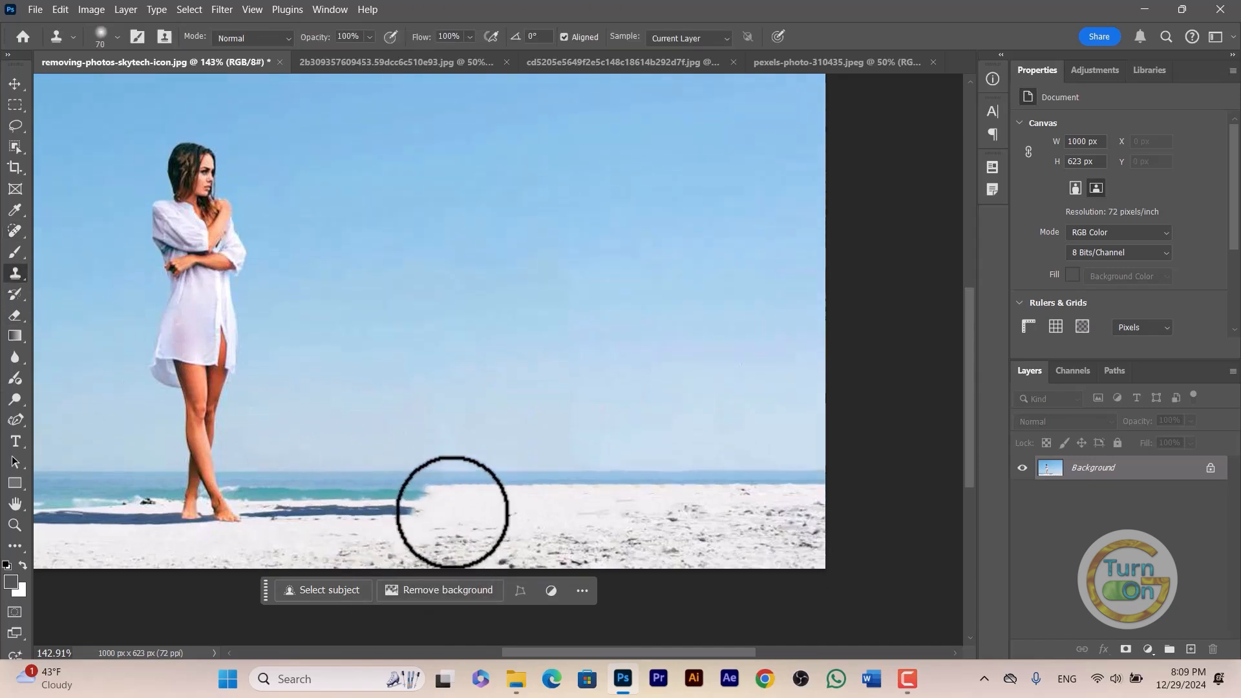
{"action": "left_click", "coordinate": [470, 504], "text": "alt"}
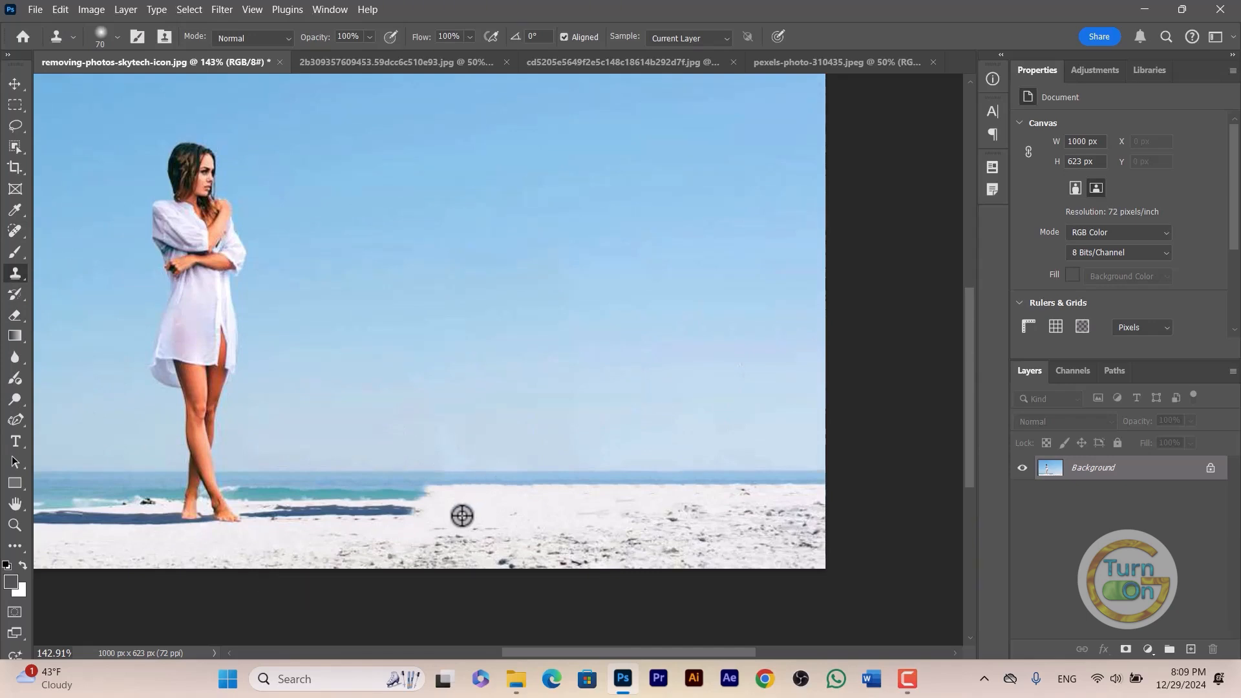
{"action": "mouse_move", "coordinate": [416, 518]}
{"action": "left_mouse_down"}
{"action": "mouse_move", "coordinate": [394, 521]}
{"action": "mouse_move", "coordinate": [406, 506]}
{"action": "mouse_move", "coordinate": [272, 513]}
{"action": "mouse_move", "coordinate": [410, 539]}
{"action": "mouse_move", "coordinate": [435, 513]}
{"action": "mouse_move", "coordinate": [276, 526]}
{"action": "mouse_move", "coordinate": [313, 525]}
{"action": "left_mouse_up"}
{"action": "key", "text": "bracketleft"}
{"action": "key", "text": "bracketleft"}
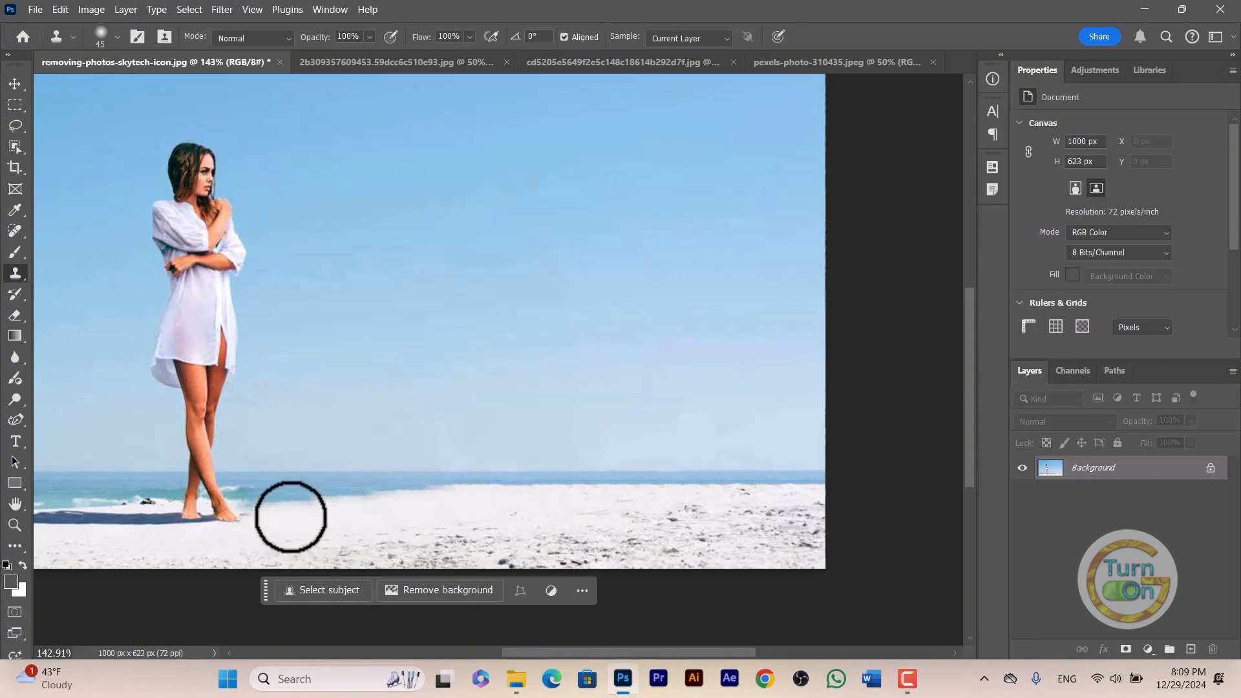
- Refine the shoreline and sand beside the woman's feet with the Clone Stamp, using a 20 px brush at 100% hardness and freshly sampled textured sand
{"action": "right_click", "coordinate": [358, 327]}
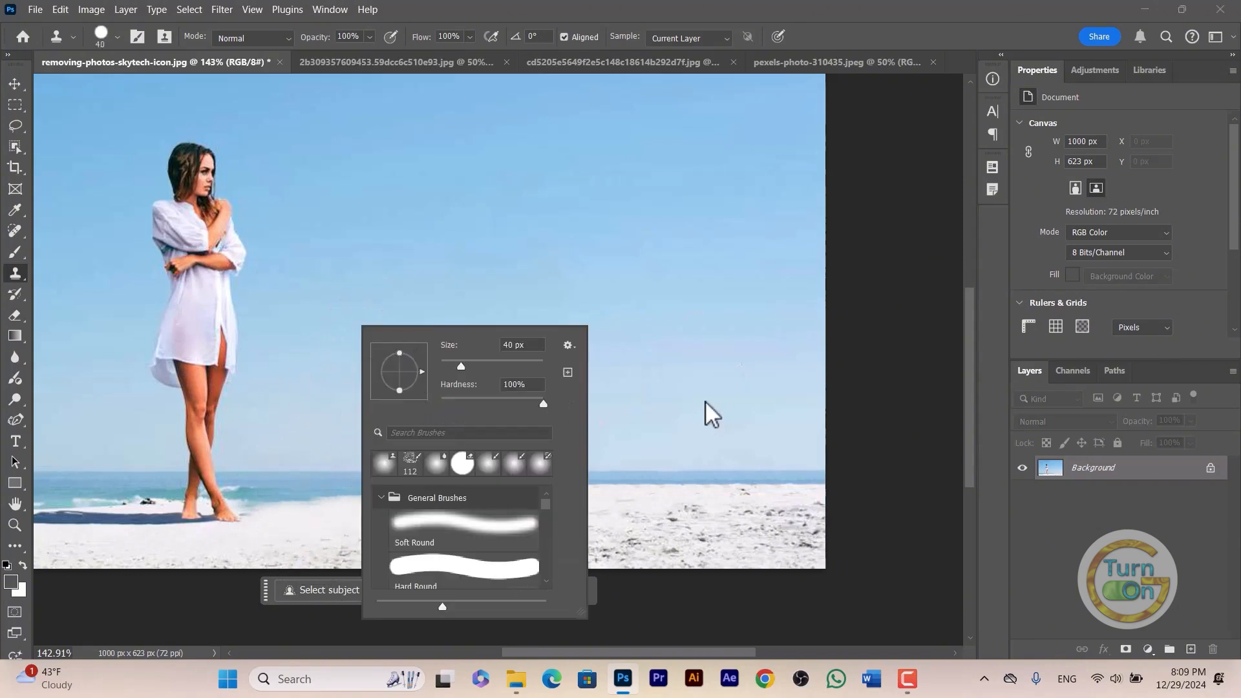
{"action": "left_click", "coordinate": [278, 533]}
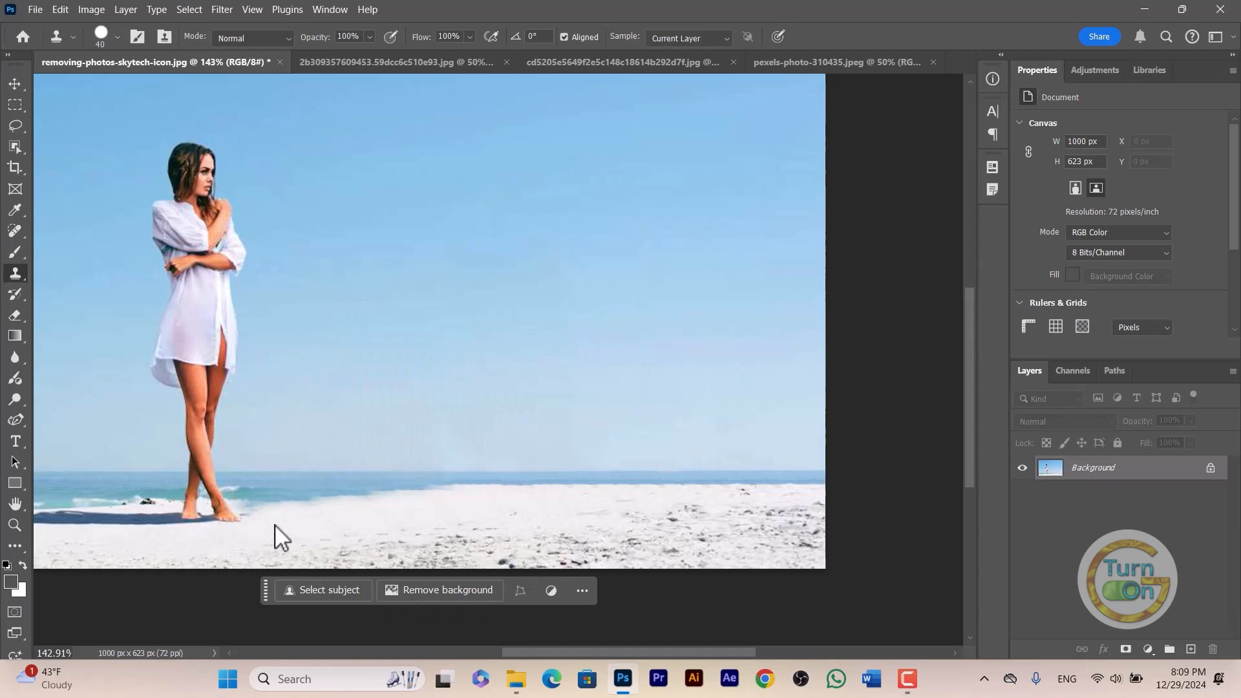
{"action": "key", "text": "bracketleft"}
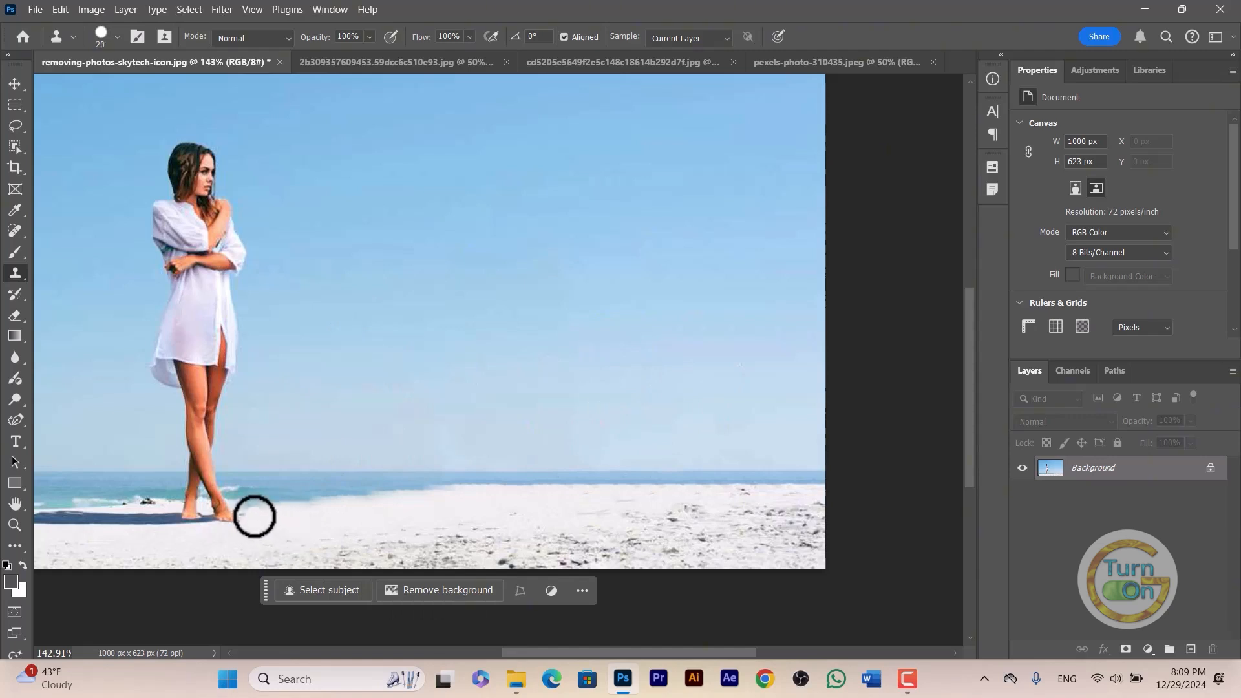
{"action": "left_click_drag", "start_coordinate": [250, 516], "coordinate": [409, 501]}
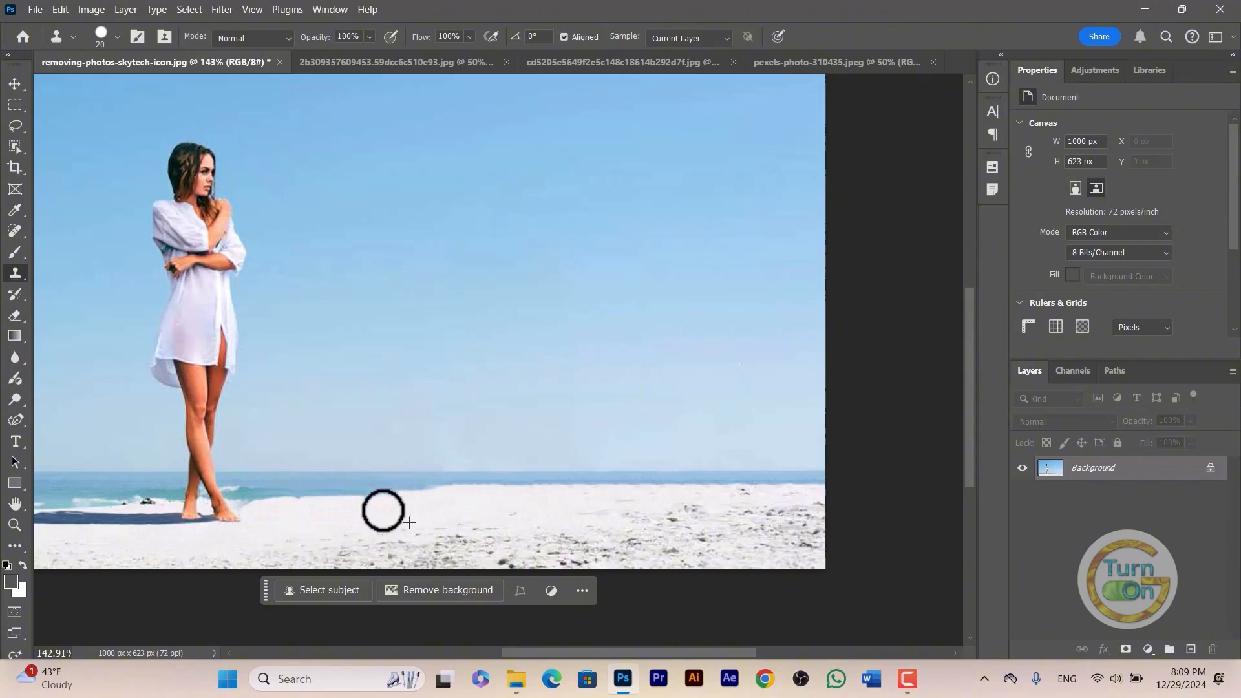
{"action": "left_click", "coordinate": [553, 544], "text": "alt"}
{"action": "mouse_move", "coordinate": [371, 532]}
{"action": "left_mouse_down"}
{"action": "mouse_move", "coordinate": [285, 532]}
{"action": "mouse_move", "coordinate": [338, 526]}
{"action": "mouse_move", "coordinate": [190, 565]}
{"action": "mouse_move", "coordinate": [305, 537]}
{"action": "mouse_move", "coordinate": [200, 568]}
{"action": "mouse_move", "coordinate": [444, 556]}
{"action": "mouse_move", "coordinate": [355, 554]}
{"action": "mouse_move", "coordinate": [484, 539]}
{"action": "mouse_move", "coordinate": [271, 555]}
{"action": "mouse_move", "coordinate": [332, 523]}
{"action": "left_mouse_up"}
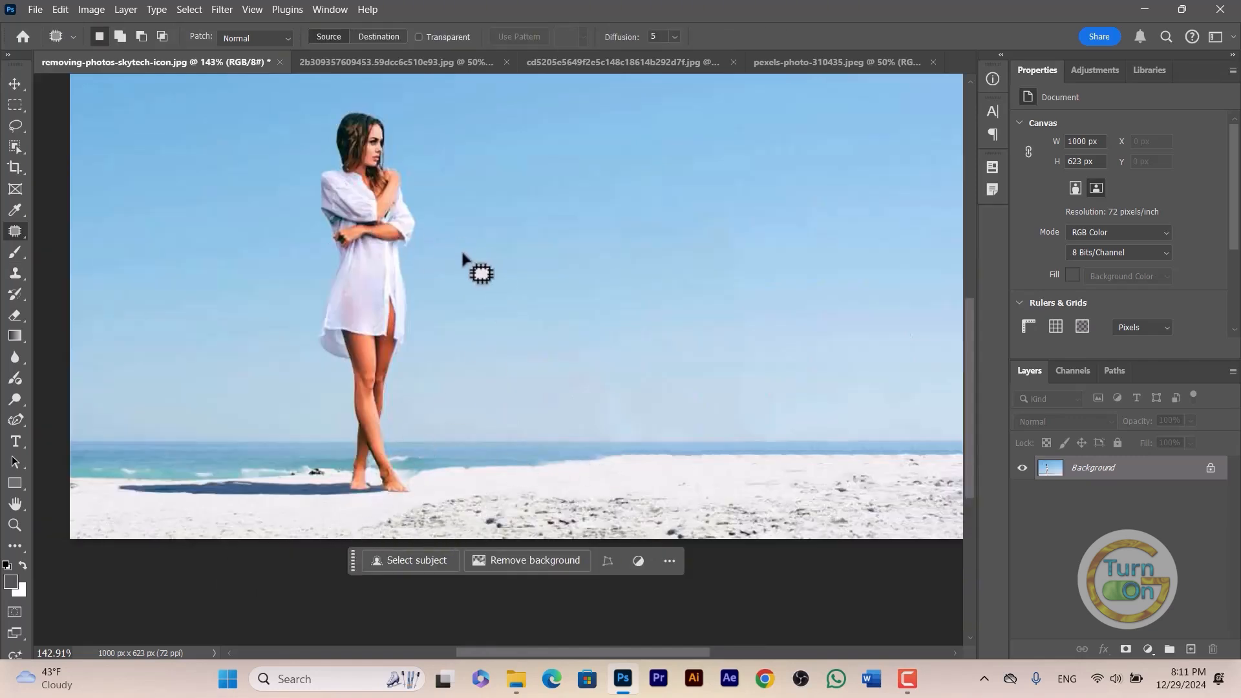
- Try an oversized 803 px Spot Healing Brush on the sky beside the woman, and undo the result
{"action": "scroll", "coordinate": [412, 244], "scroll_direction": "down", "scroll_amount": 2}
{"action": "scroll", "coordinate": [435, 250], "scroll_direction": "up", "scroll_amount": 3}
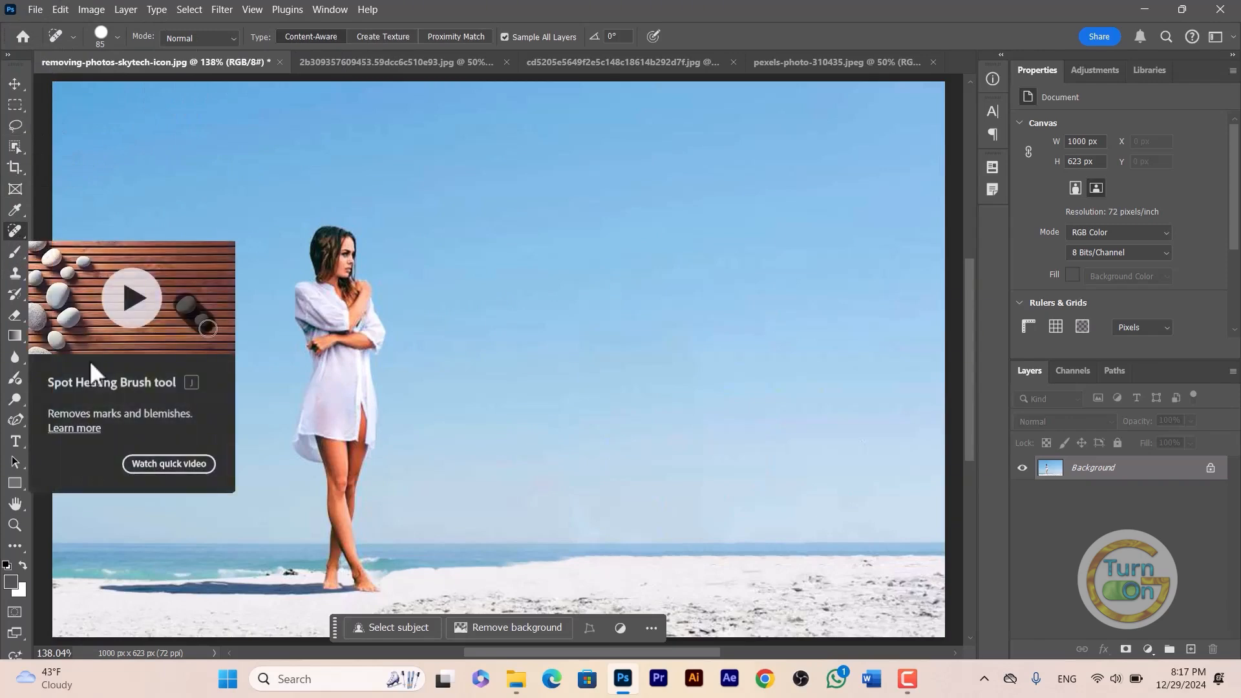
{"action": "left_click", "coordinate": [116, 37]}
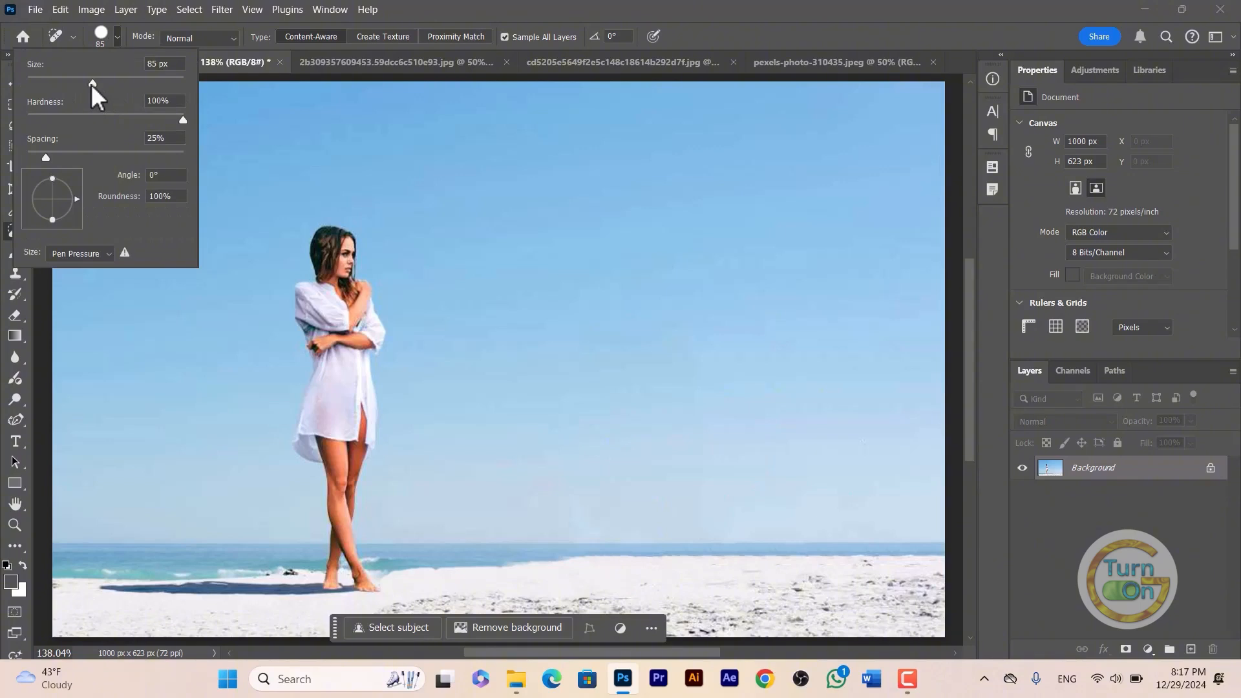
{"action": "mouse_move", "coordinate": [105, 93]}
{"action": "left_mouse_down"}
{"action": "mouse_move", "coordinate": [91, 89]}
{"action": "mouse_move", "coordinate": [133, 91]}
{"action": "mouse_move", "coordinate": [48, 93]}
{"action": "left_mouse_up"}
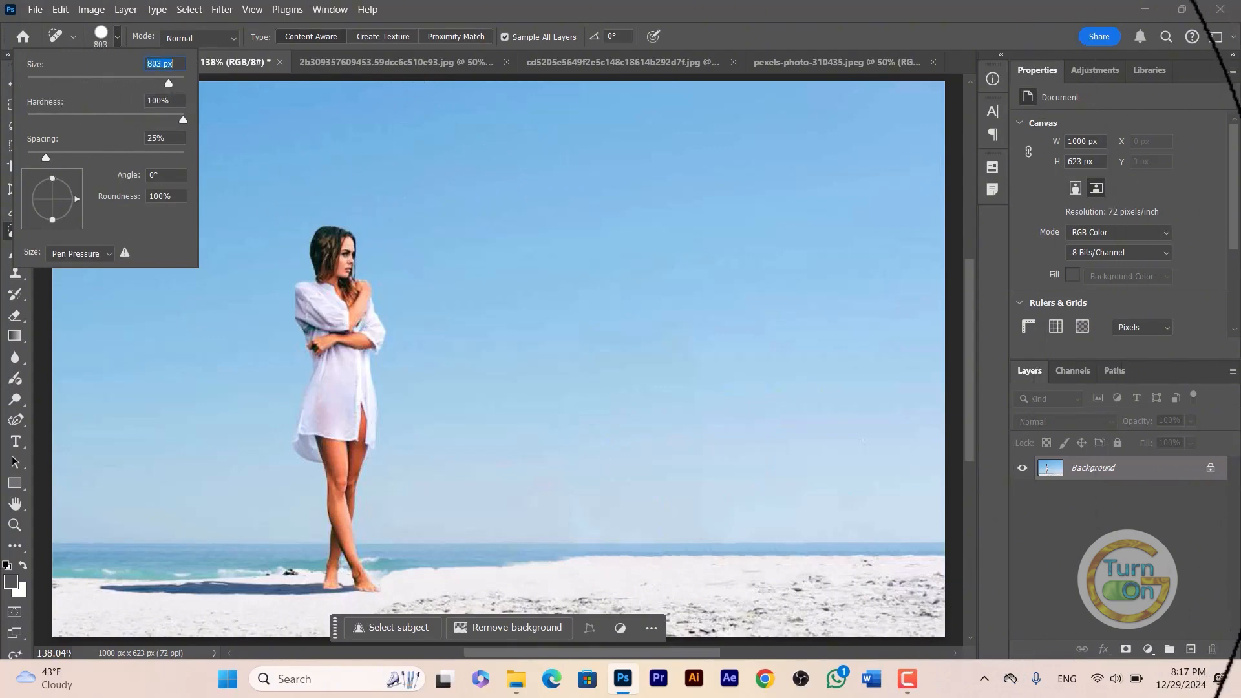
{"action": "key", "text": "Return"}
{"action": "left_click", "coordinate": [558, 343]}
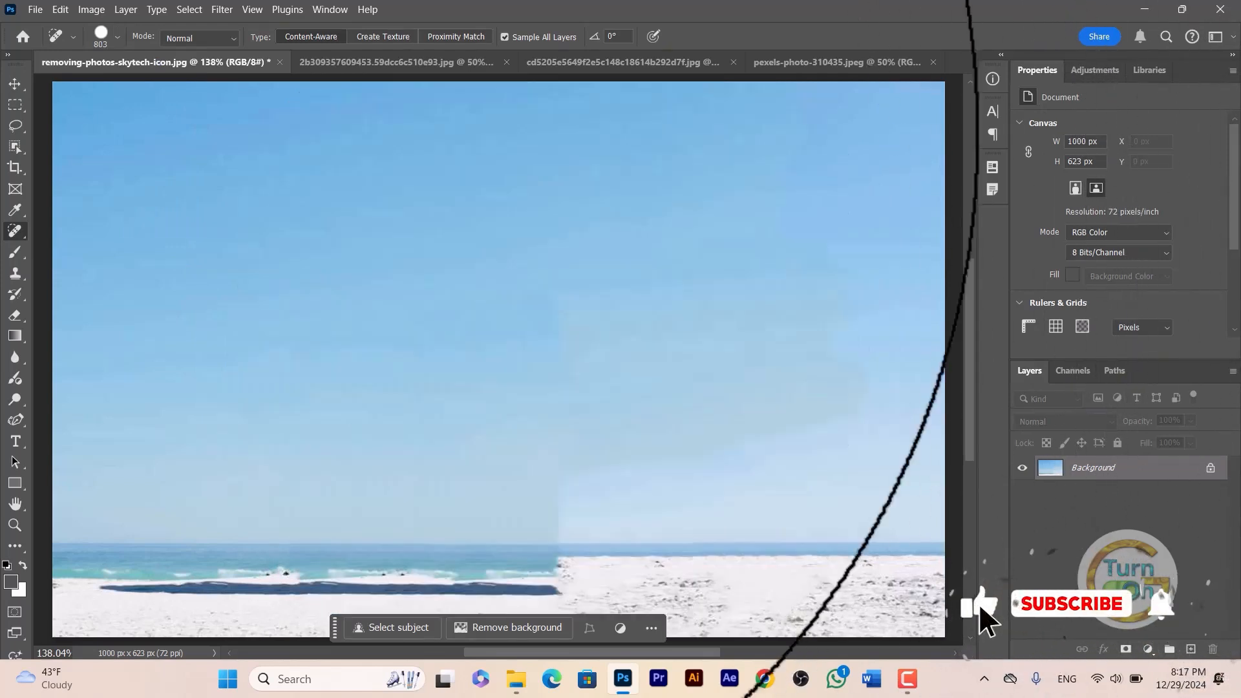
{"action": "key", "text": "ctrl+z"}
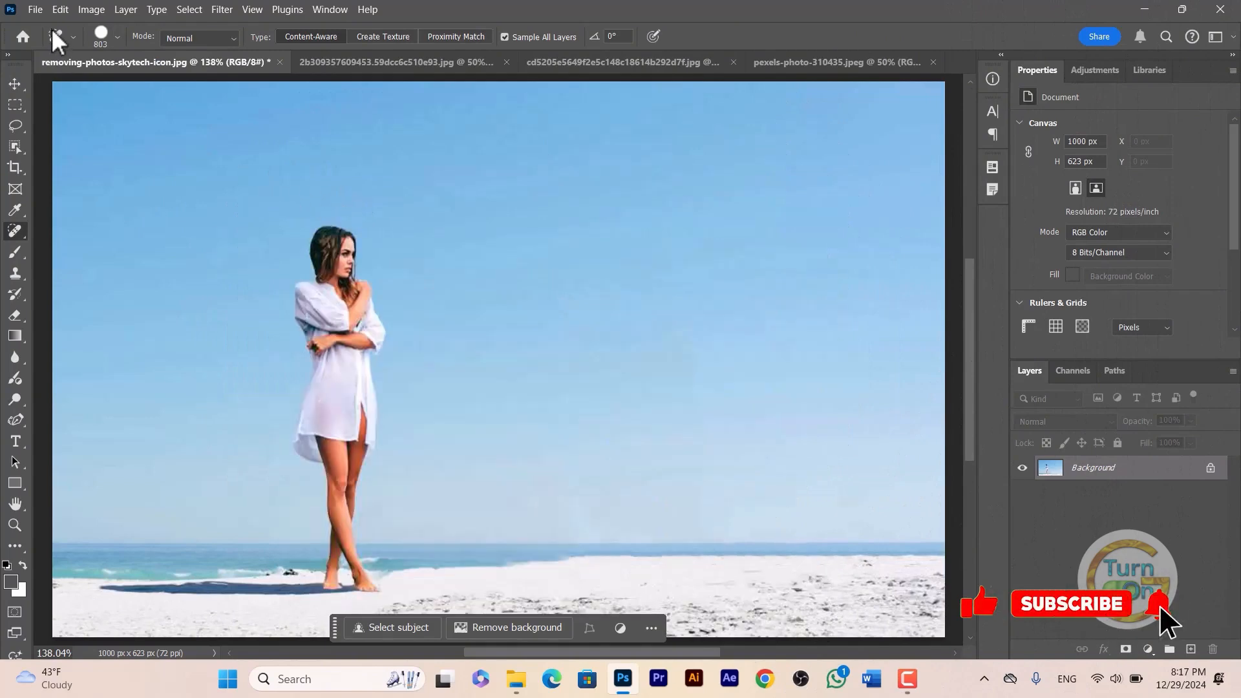
- Reduce the Spot Healing Brush size to 80 px and view the remaining brush settings
{"action": "left_click", "coordinate": [113, 34]}
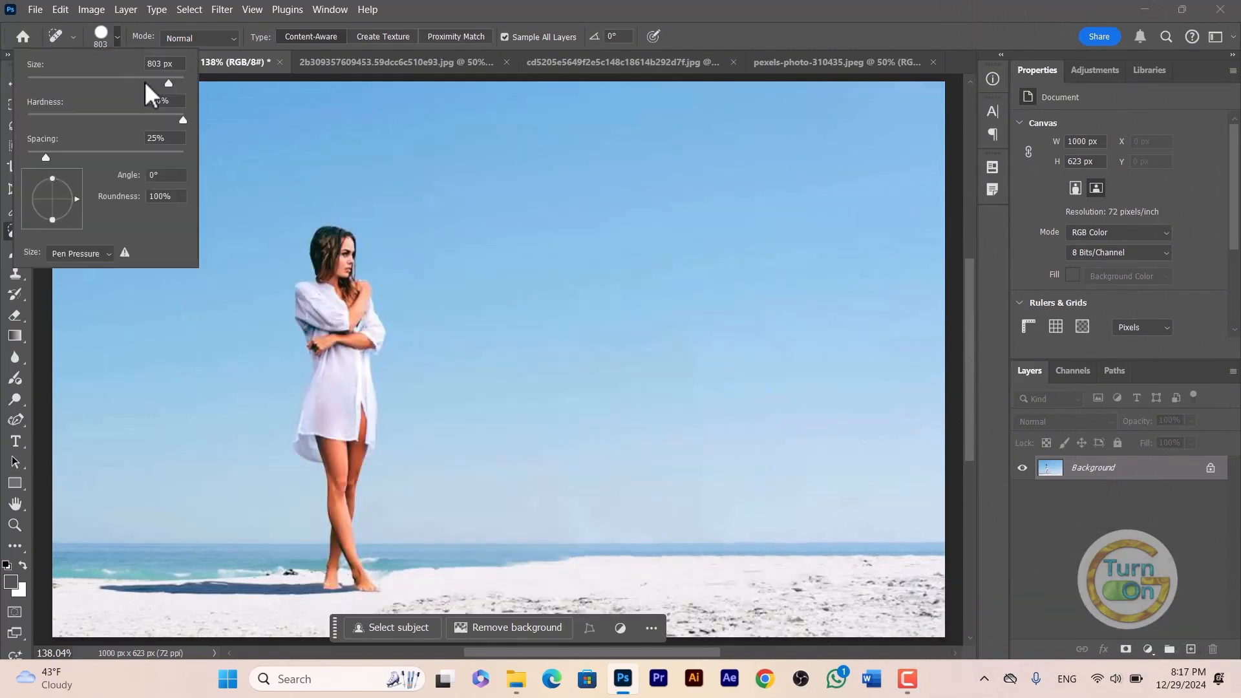
{"action": "left_click_drag", "start_coordinate": [166, 84], "coordinate": [91, 82]}
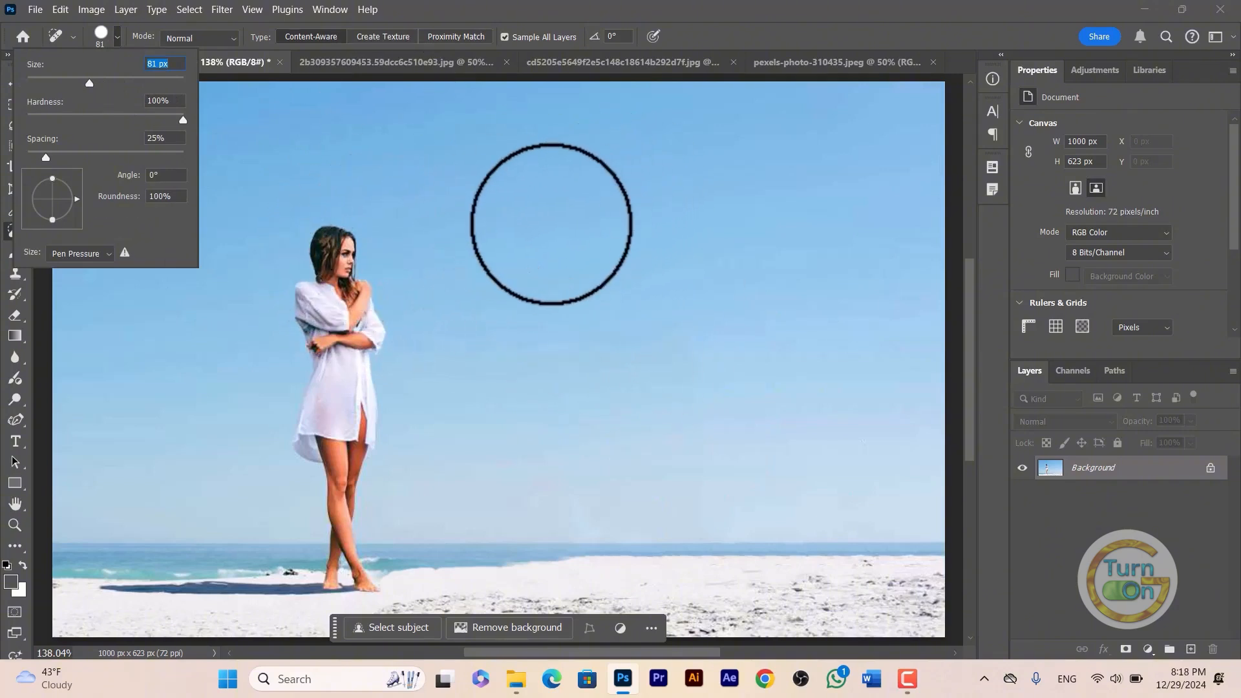
{"action": "type", "text": "40"}
{"action": "key", "text": "Return"}
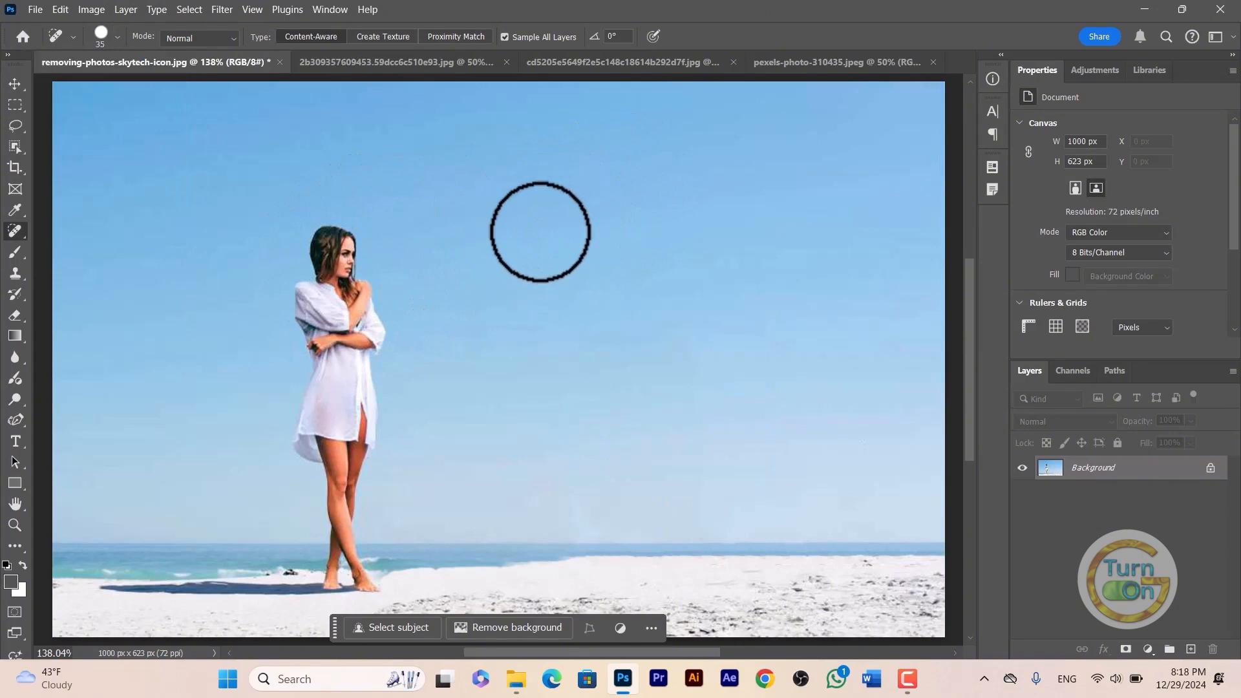
{"action": "key", "text": "bracketleft"}
{"action": "key", "text": "bracketleft"}
{"action": "key", "text": "bracketright"}
{"action": "key", "text": "bracketright"}
{"action": "key", "text": "bracketright"}
{"action": "key", "text": "bracketright"}
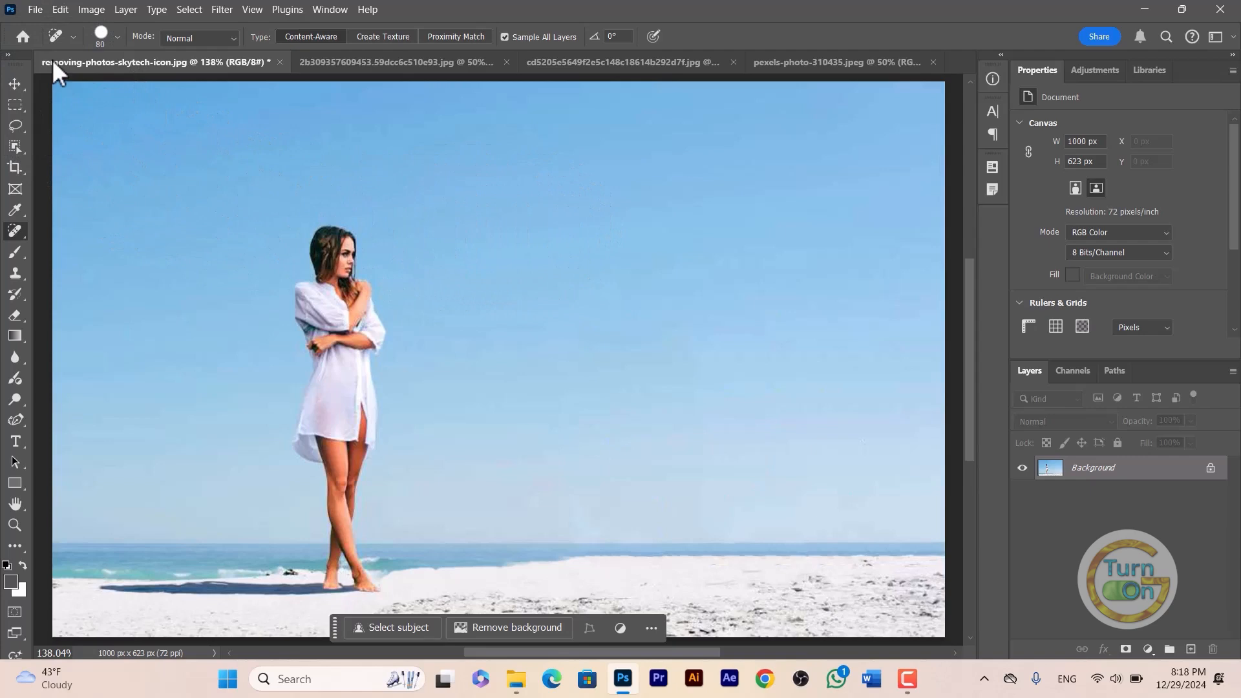
{"action": "left_click", "coordinate": [114, 37]}
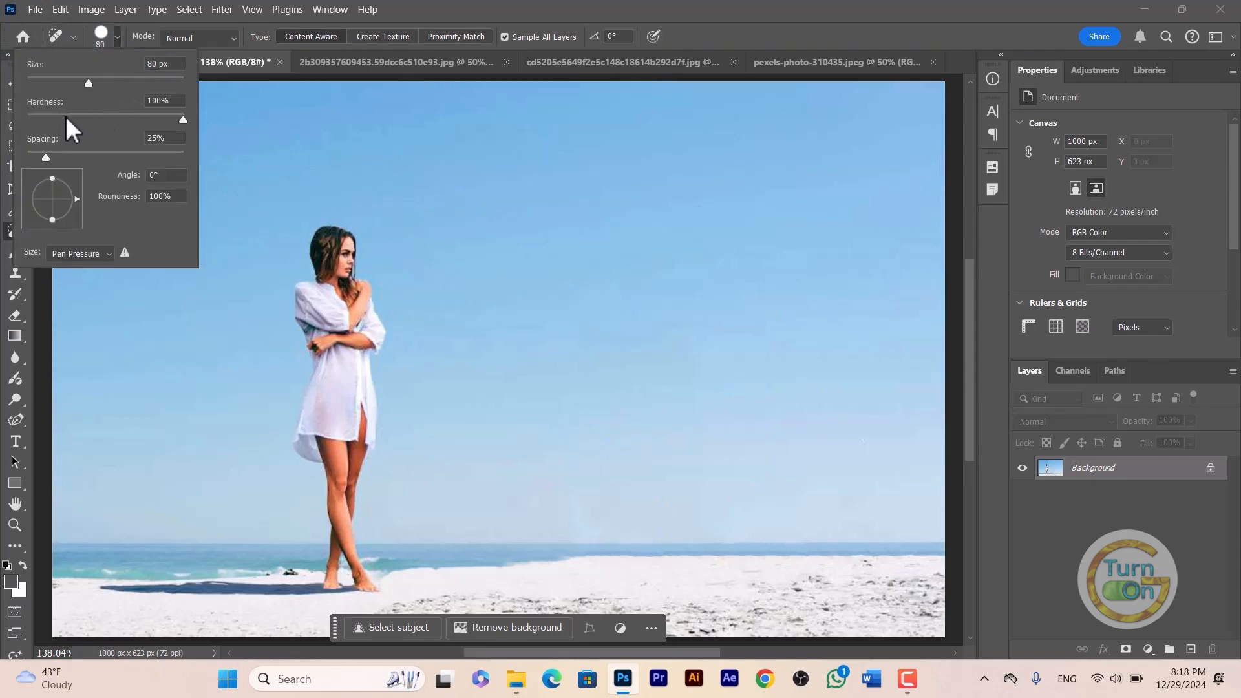
{"action": "right_click", "coordinate": [424, 192]}
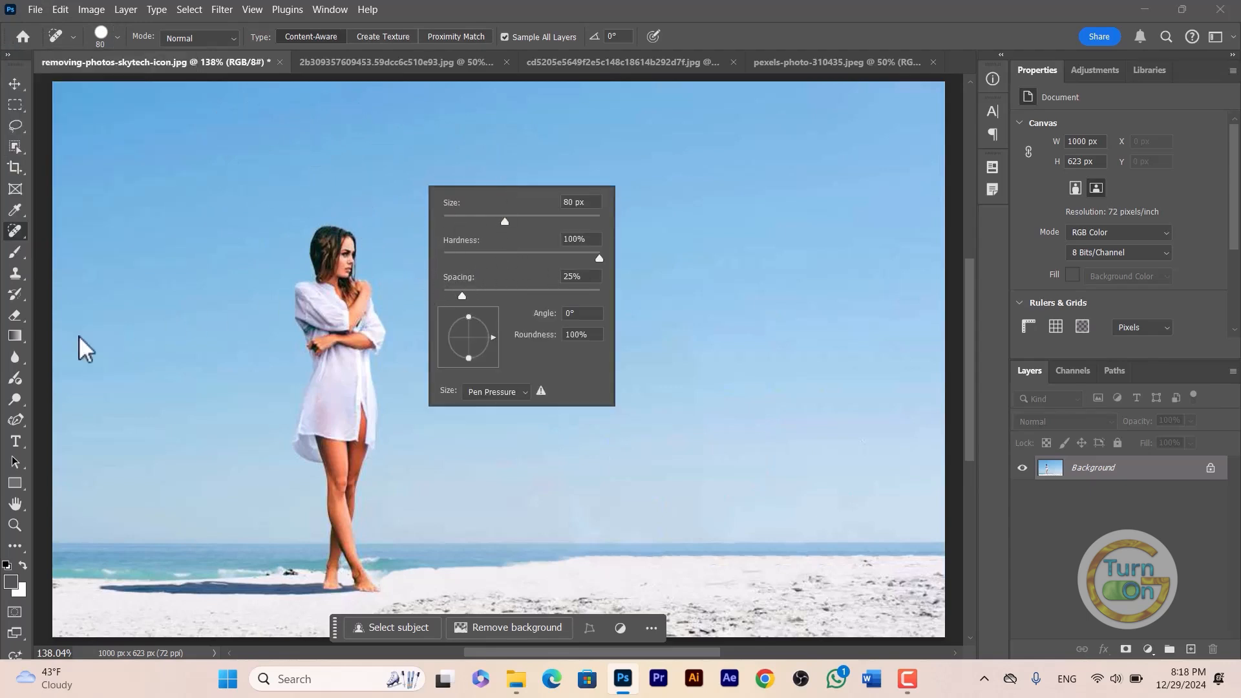
- Set the foreground colour to red, ff0000
{"action": "right_click", "coordinate": [13, 255]}
{"action": "left_click", "coordinate": [72, 262]}
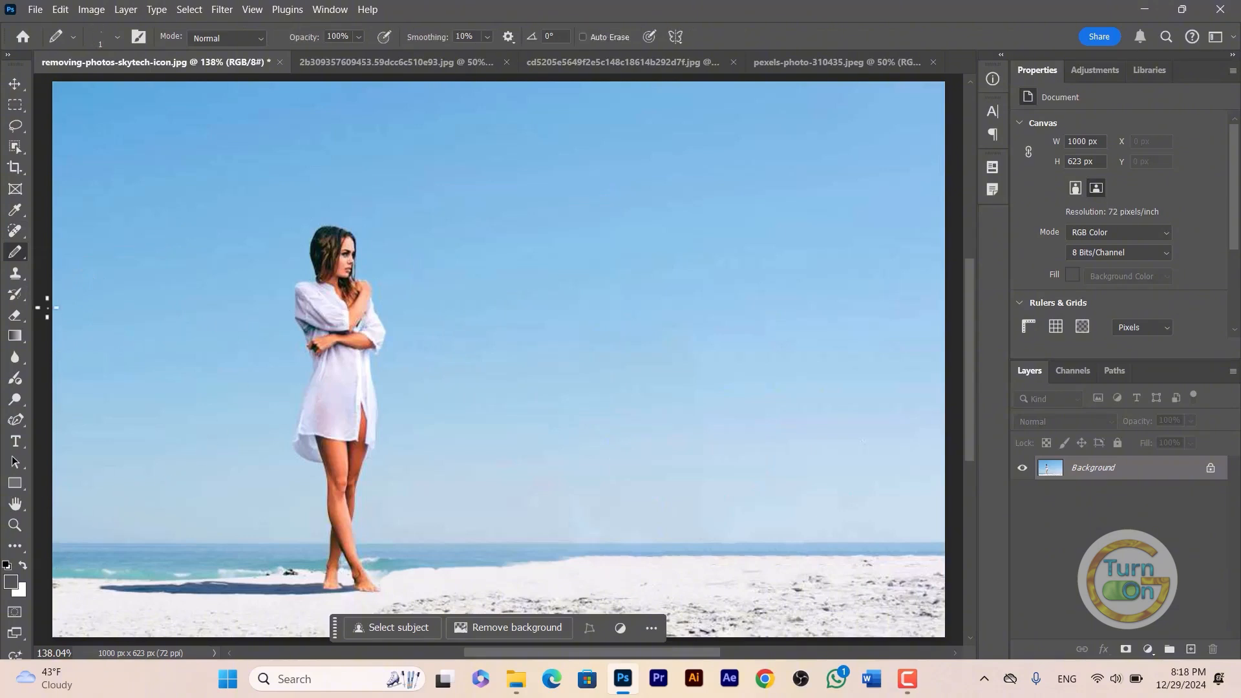
{"action": "key", "text": "i"}
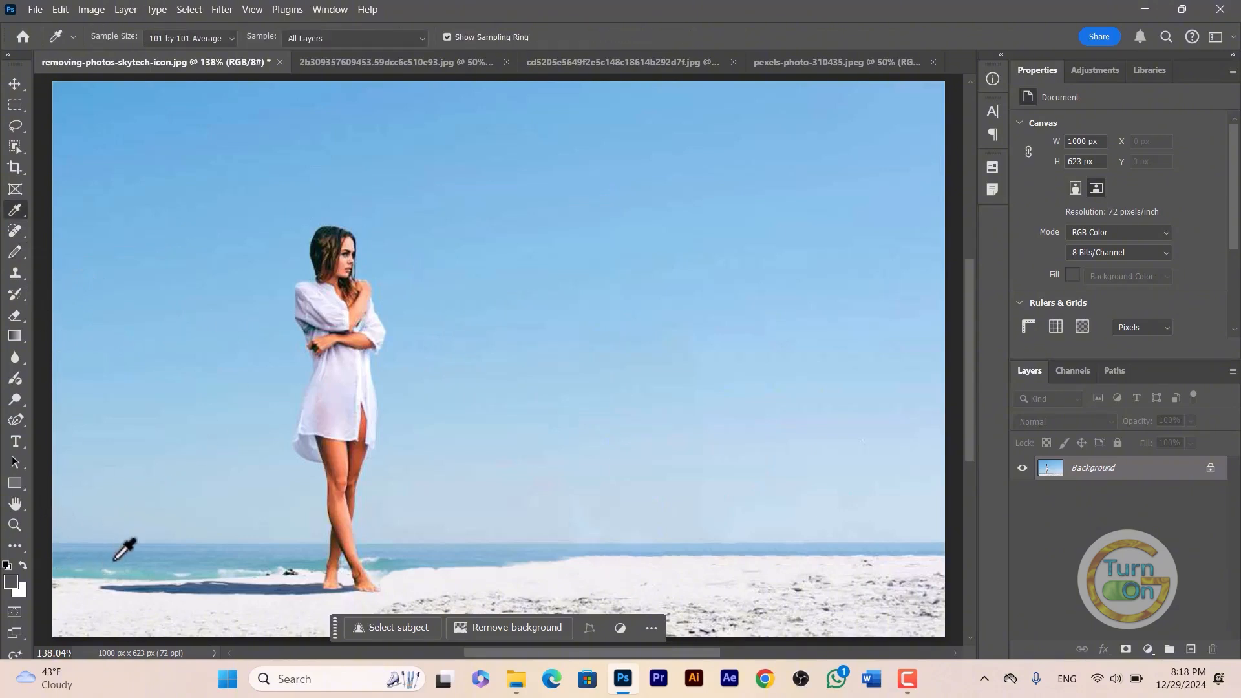
{"action": "left_click", "coordinate": [10, 580]}
{"action": "type", "text": "ff0000"}
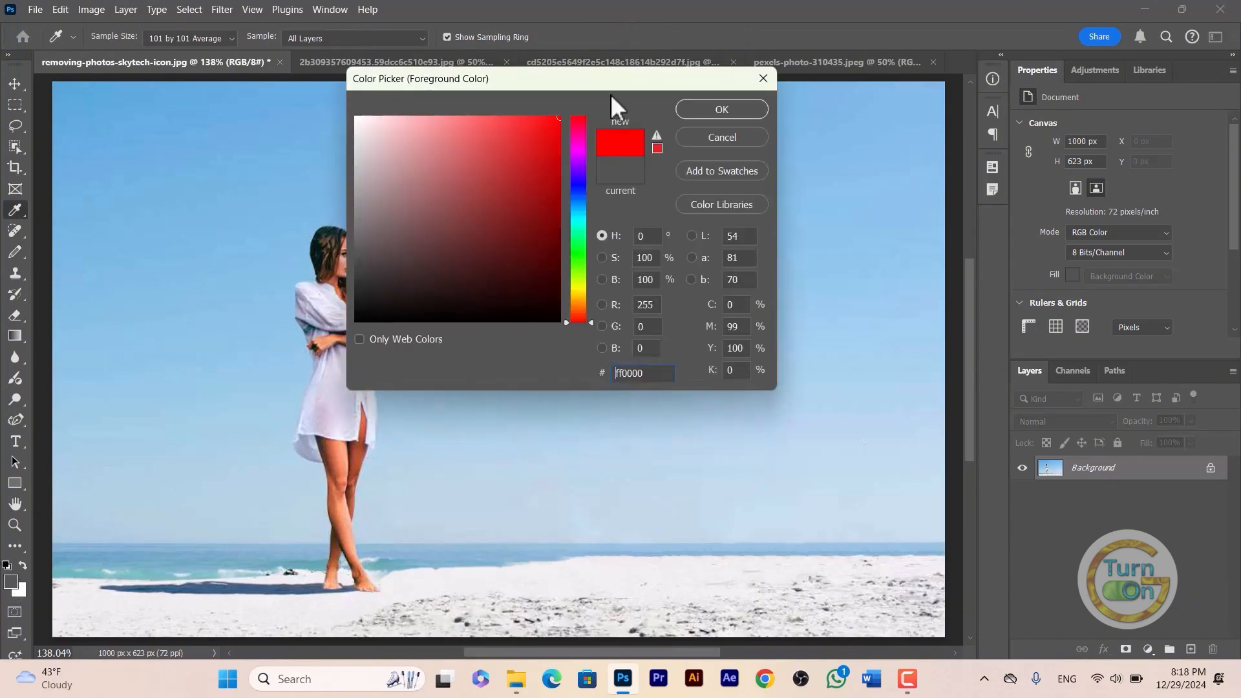
{"action": "left_click", "coordinate": [701, 114]}
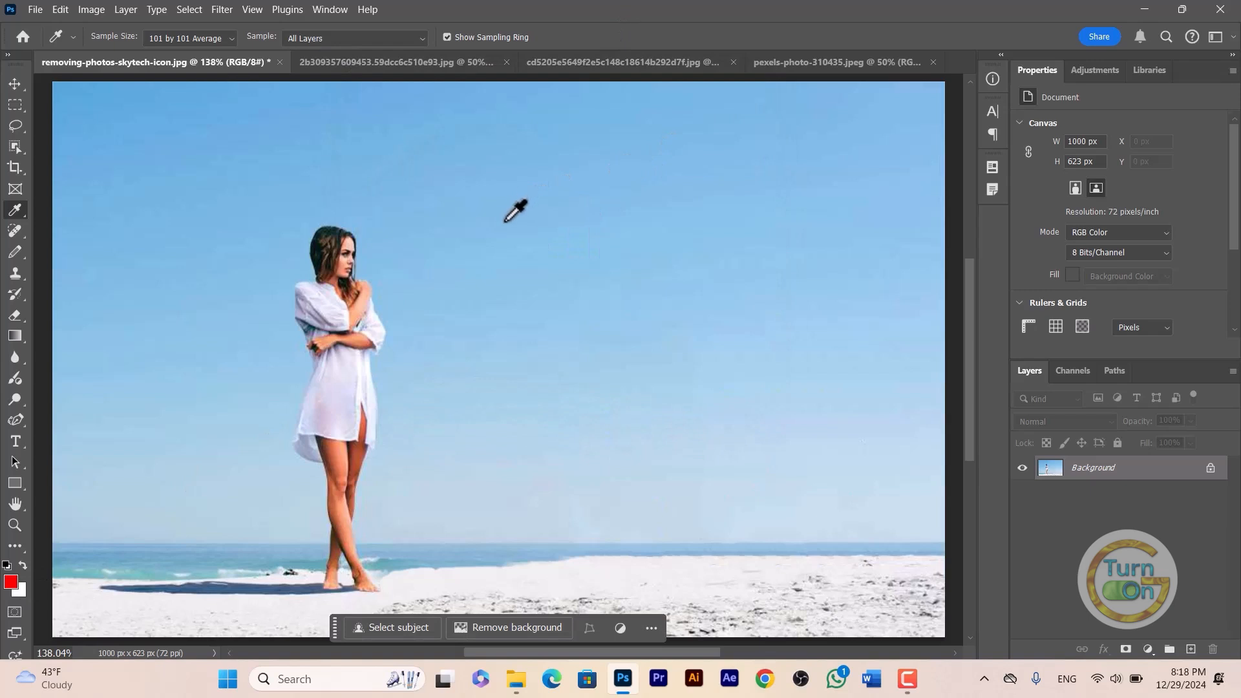
- Set up the Eraser with a hard round brush at 100% hardness, and view its available modes
{"action": "right_click", "coordinate": [13, 254]}
{"action": "left_click", "coordinate": [51, 250]}
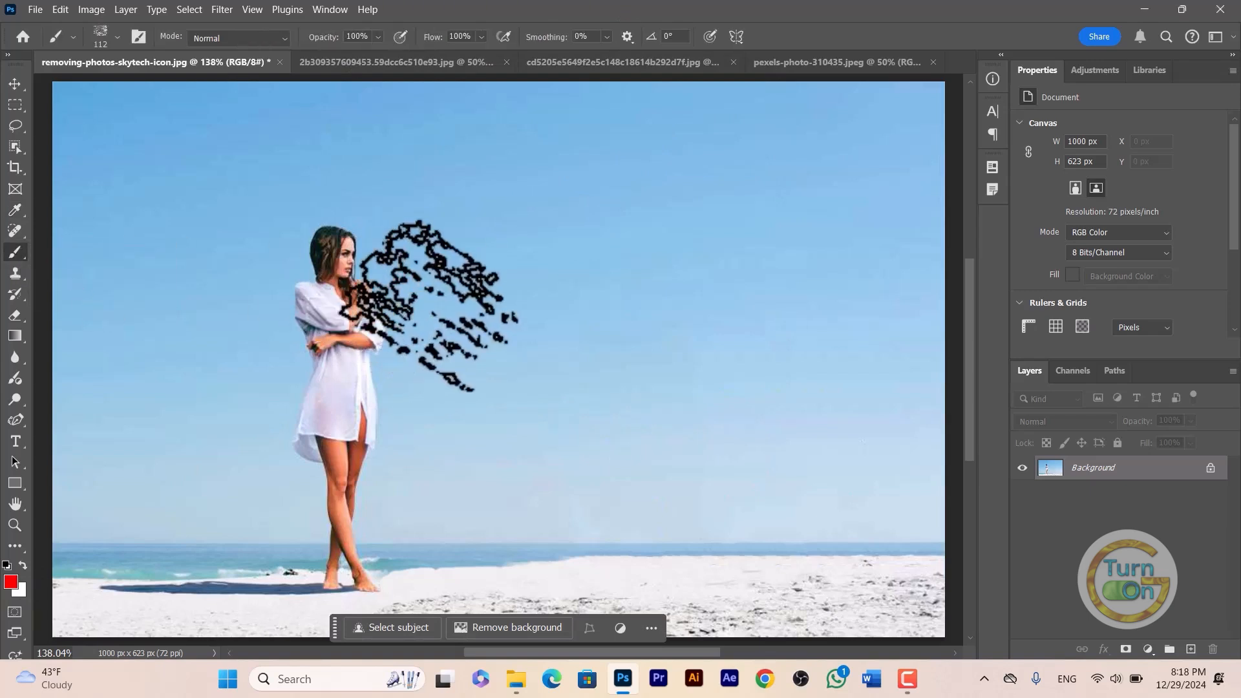
{"action": "key", "text": "e"}
{"action": "left_click", "coordinate": [118, 37]}
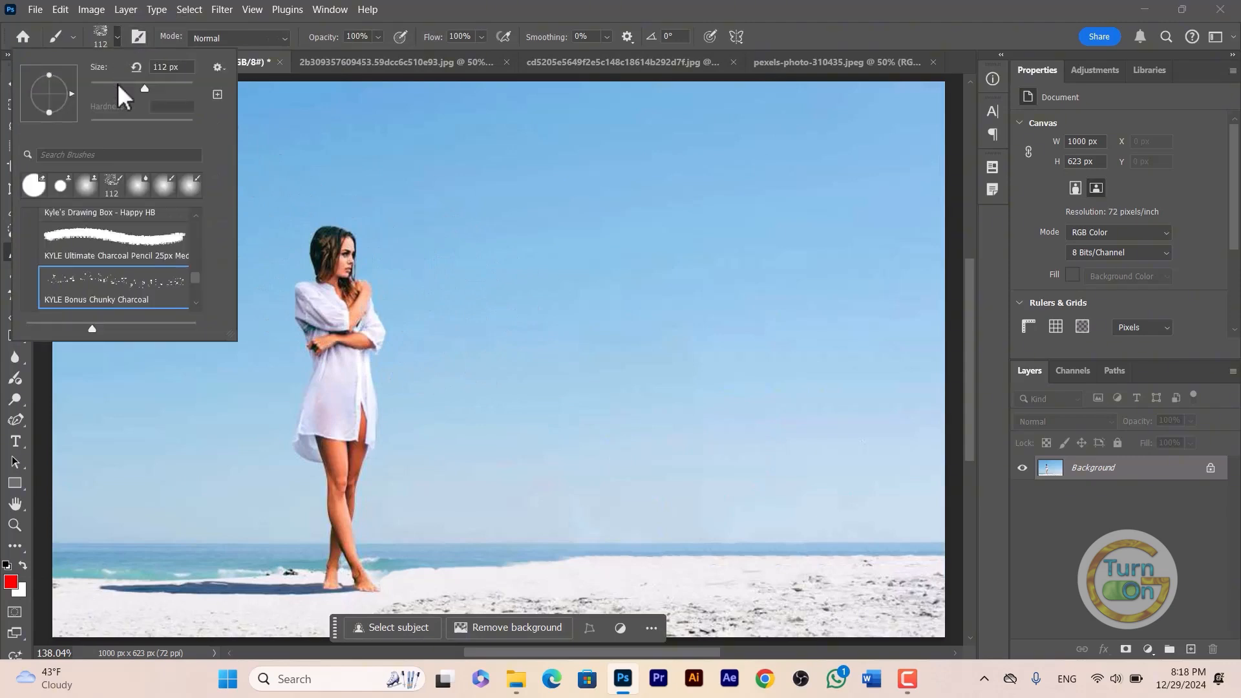
{"action": "left_click", "coordinate": [32, 189]}
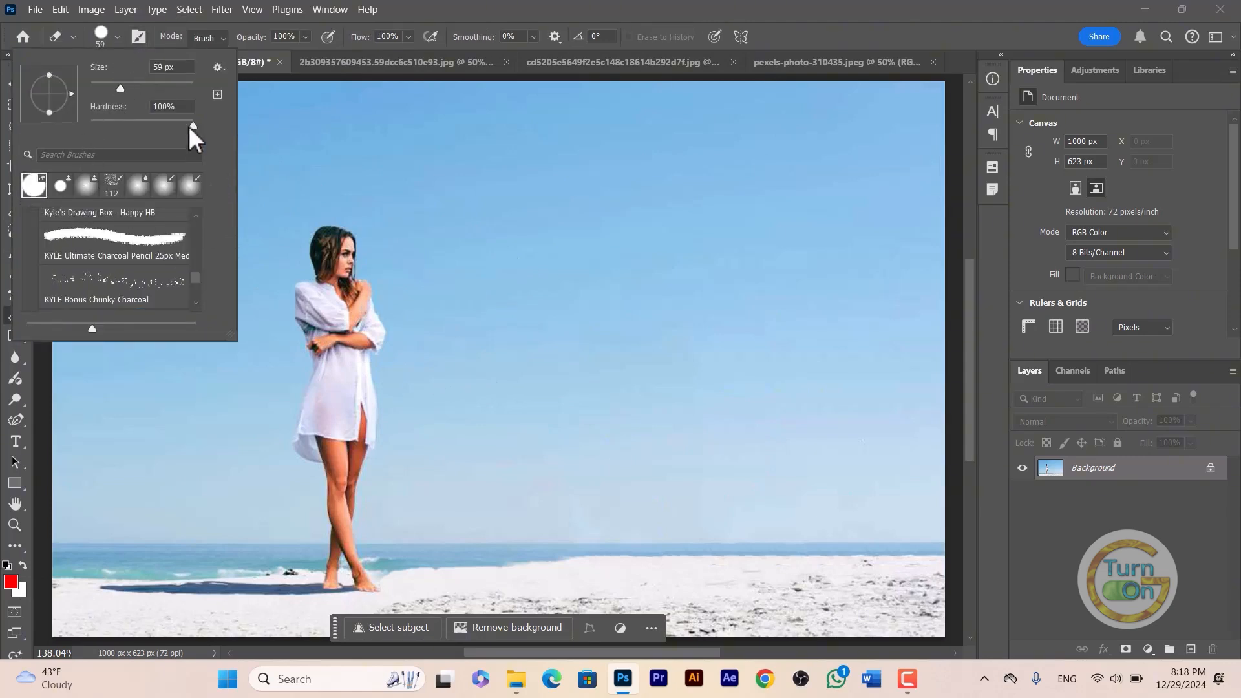
{"action": "left_click", "coordinate": [194, 126]}
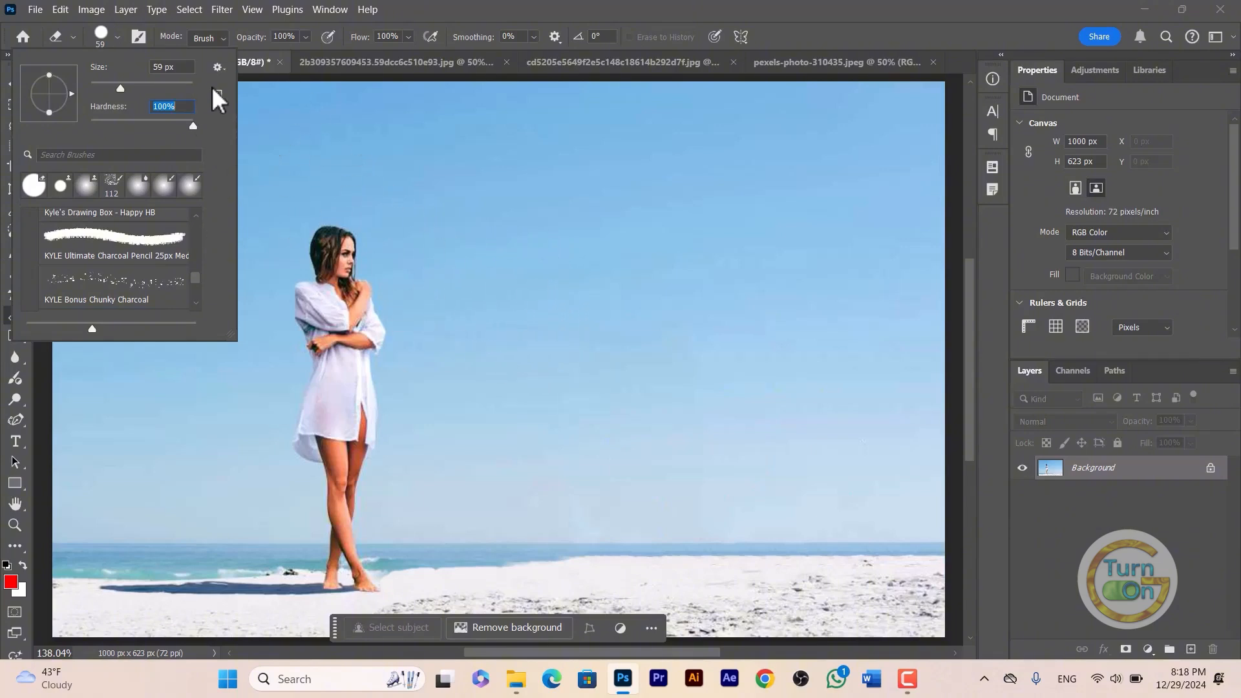
{"action": "left_click", "coordinate": [222, 37]}
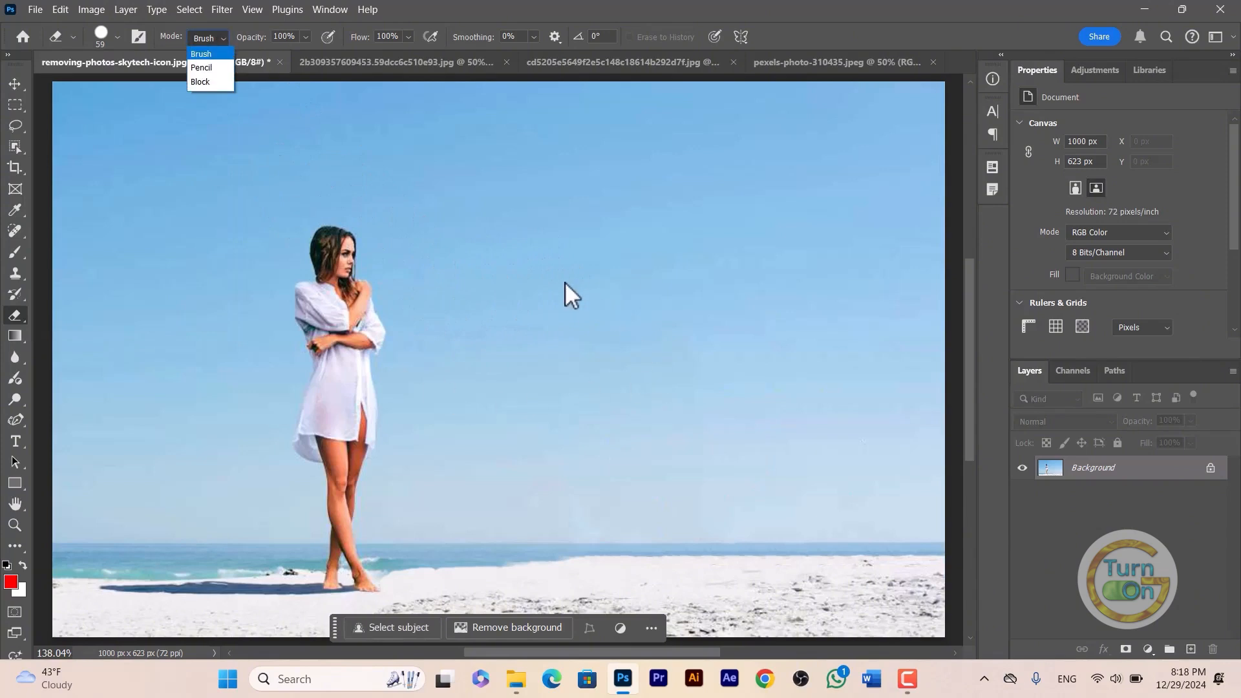
{"action": "left_click", "coordinate": [226, 39]}
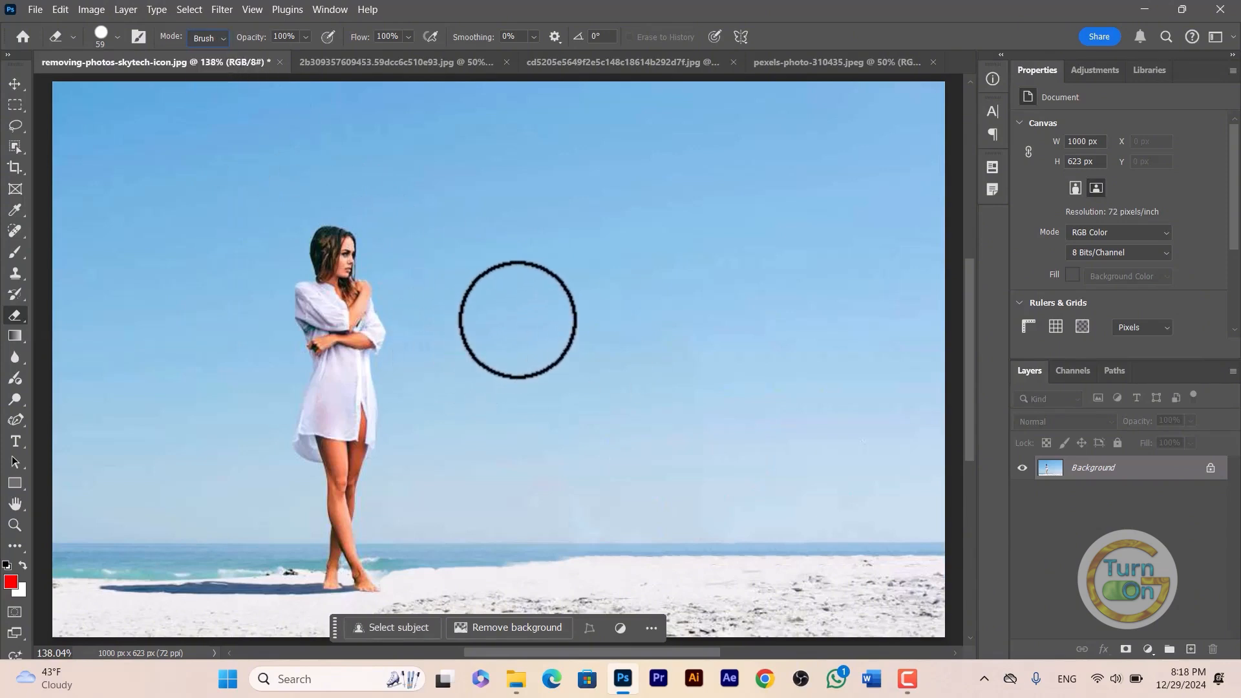
- Erase a small 59 px spot and two overlapping hard-edged 300 px circles in the sky beside the woman
{"action": "left_click", "coordinate": [517, 319]}
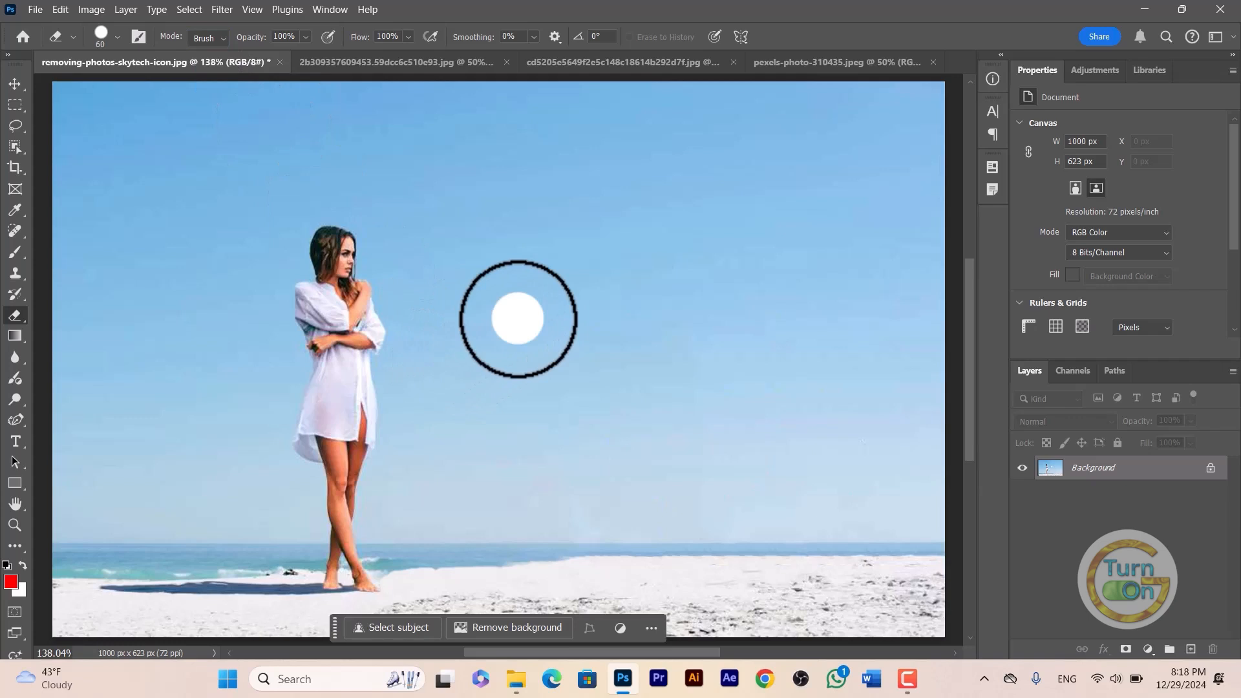
{"action": "key", "text": "bracketright"}
{"action": "key", "text": "bracketright"}
{"action": "key", "text": "bracketright"}
{"action": "key", "text": "bracketright"}
{"action": "key", "text": "bracketright"}
{"action": "key", "text": "bracketright"}
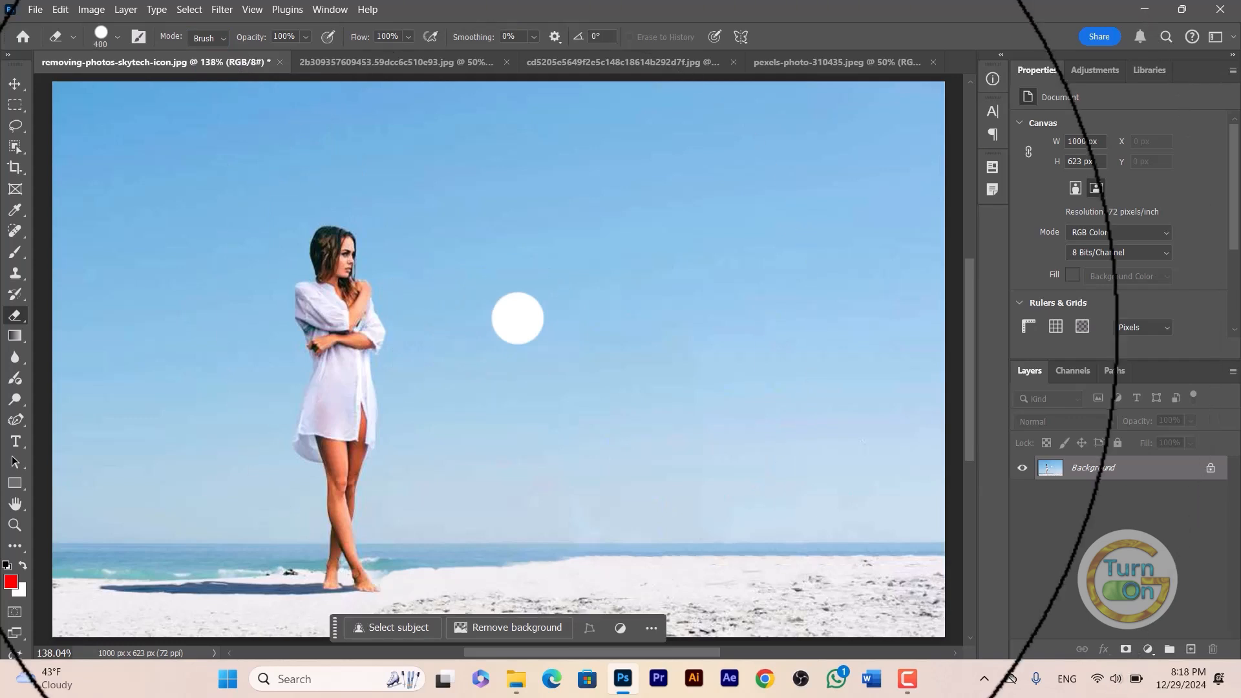
{"action": "key", "text": "bracketleft"}
{"action": "key", "text": "bracketleft"}
{"action": "key", "text": "bracketleft"}
{"action": "key", "text": "bracketleft"}
{"action": "left_click", "coordinate": [539, 314]}
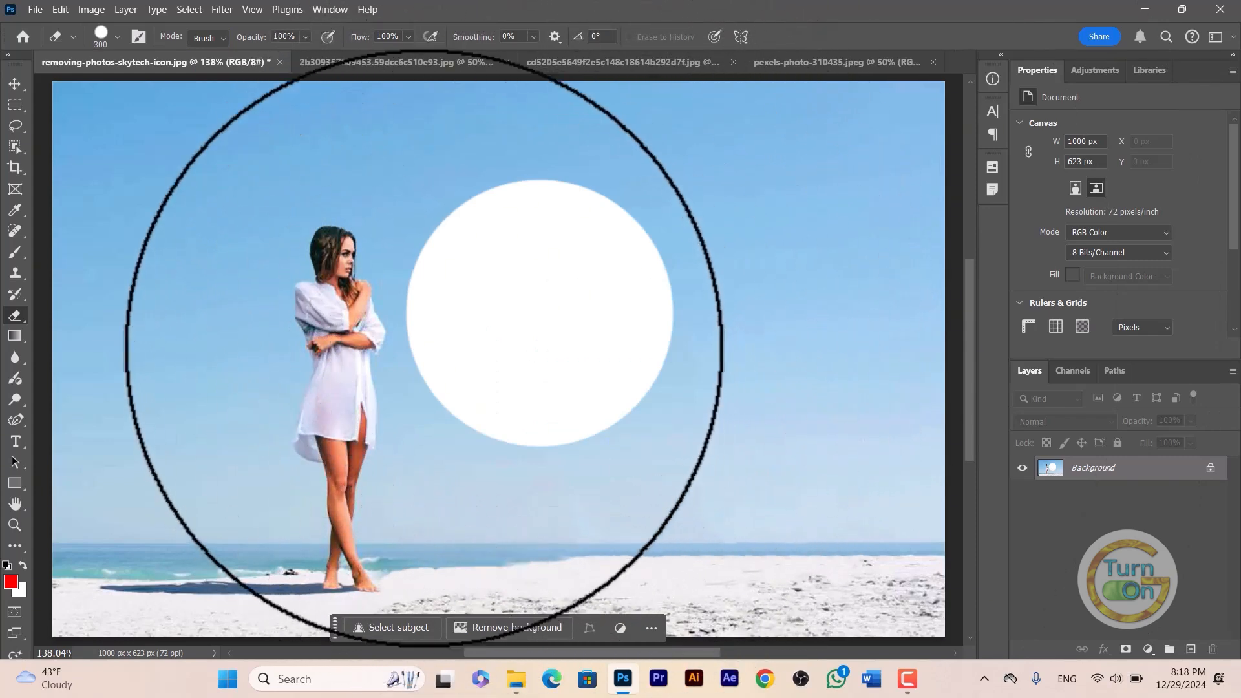
{"action": "left_click", "coordinate": [746, 306]}
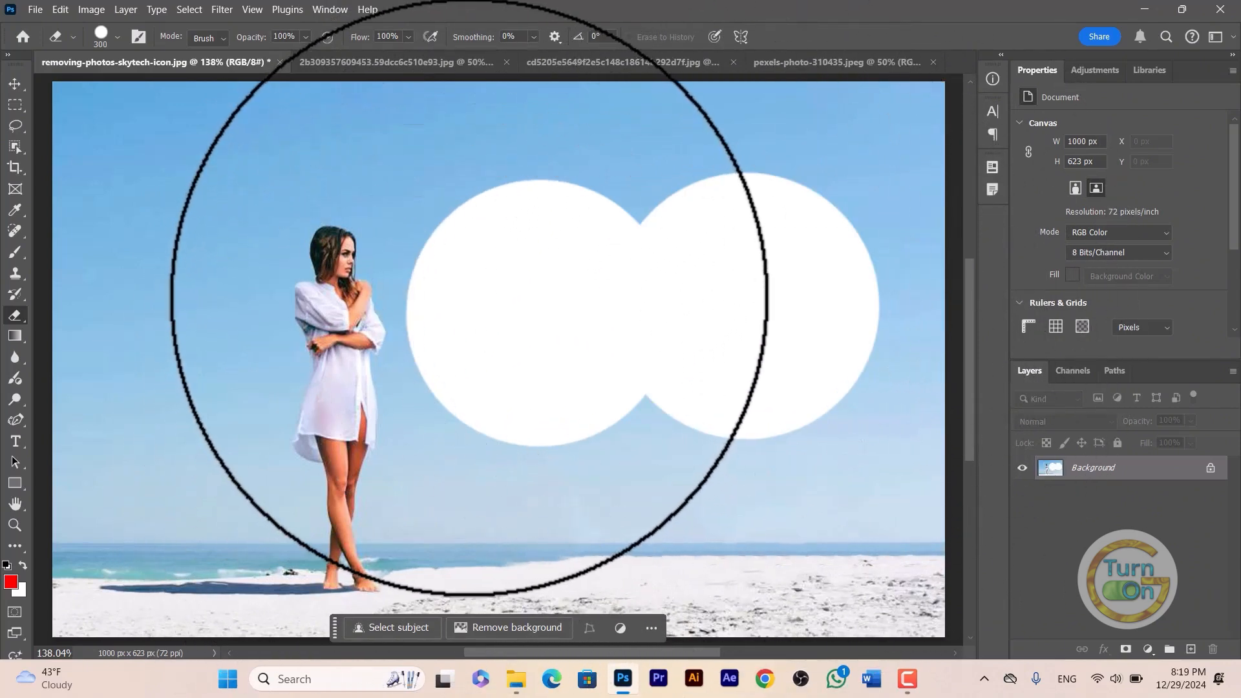
- Try a soft 300 px eraser at 0% hardness over the woman's head, and undo all eraser marks
{"action": "right_click", "coordinate": [511, 301]}
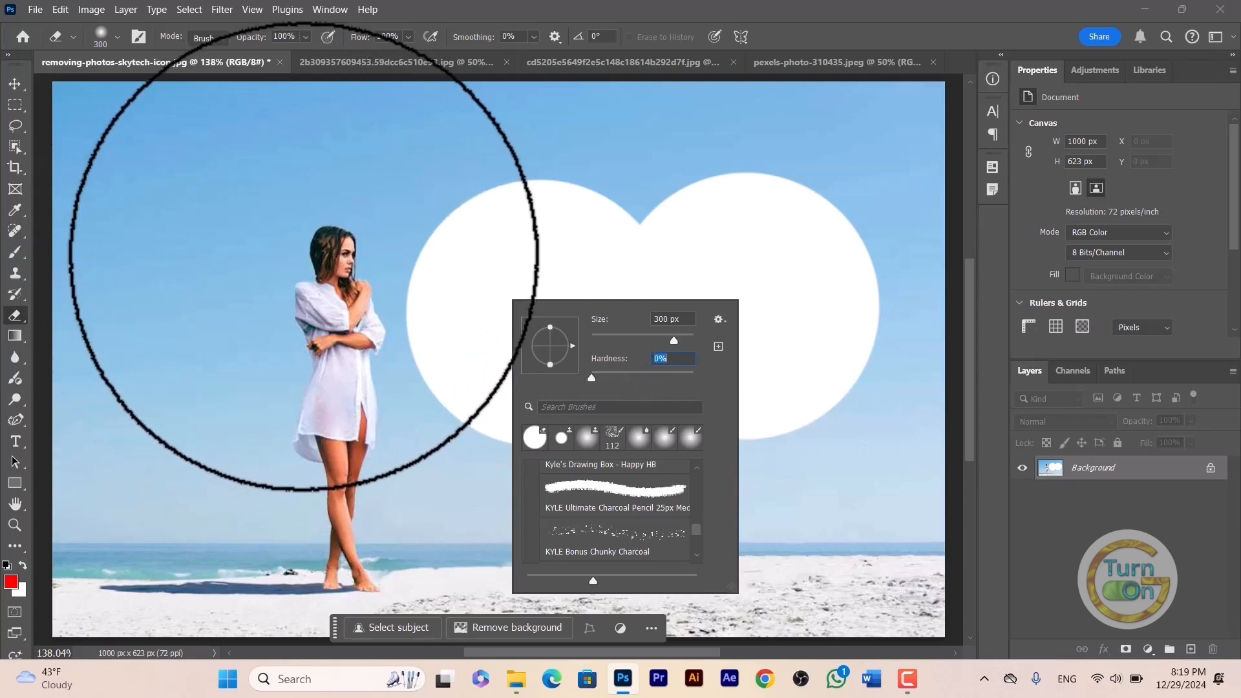
{"action": "key", "text": "Return"}
{"action": "left_click", "coordinate": [291, 241]}
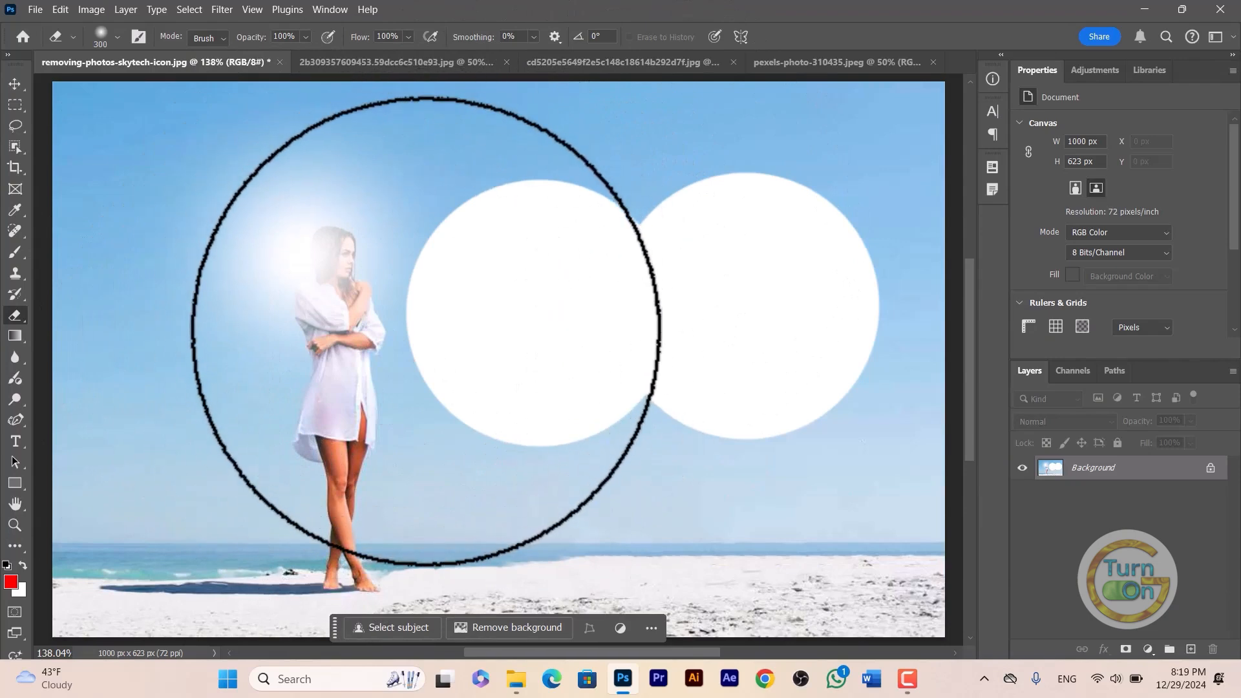
{"action": "key", "text": "ctrl+z"}
{"action": "key", "text": "ctrl+z"}
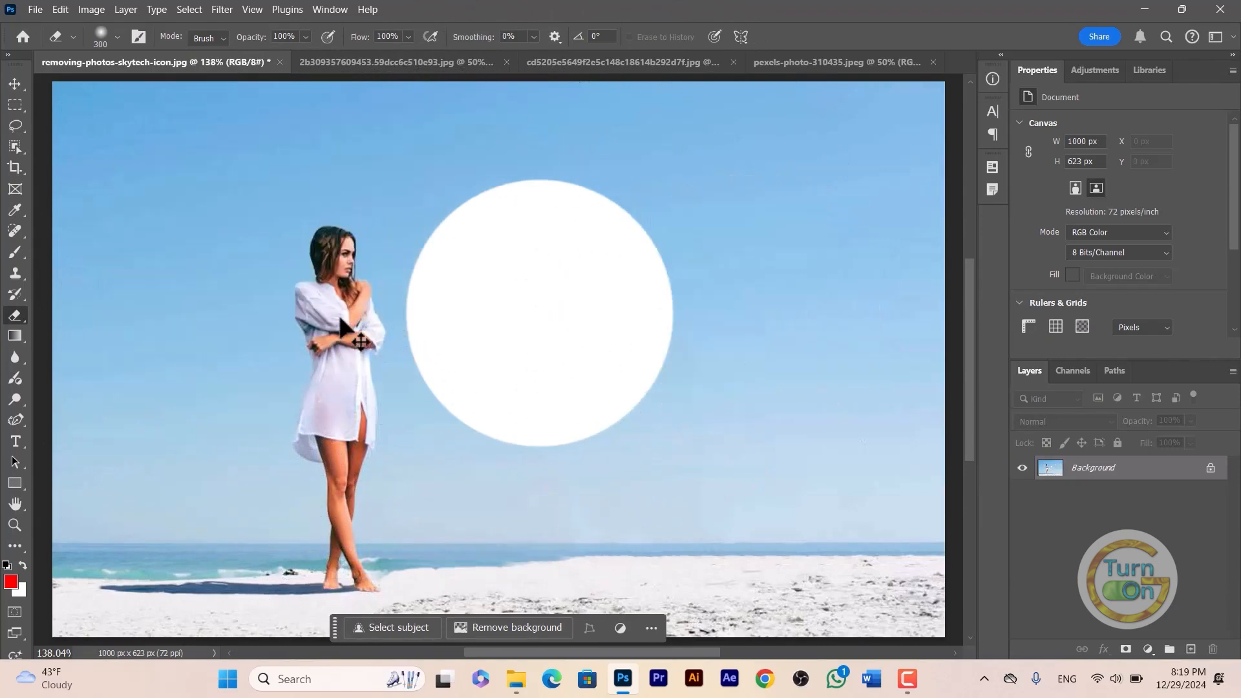
{"action": "key", "text": "ctrl+z"}
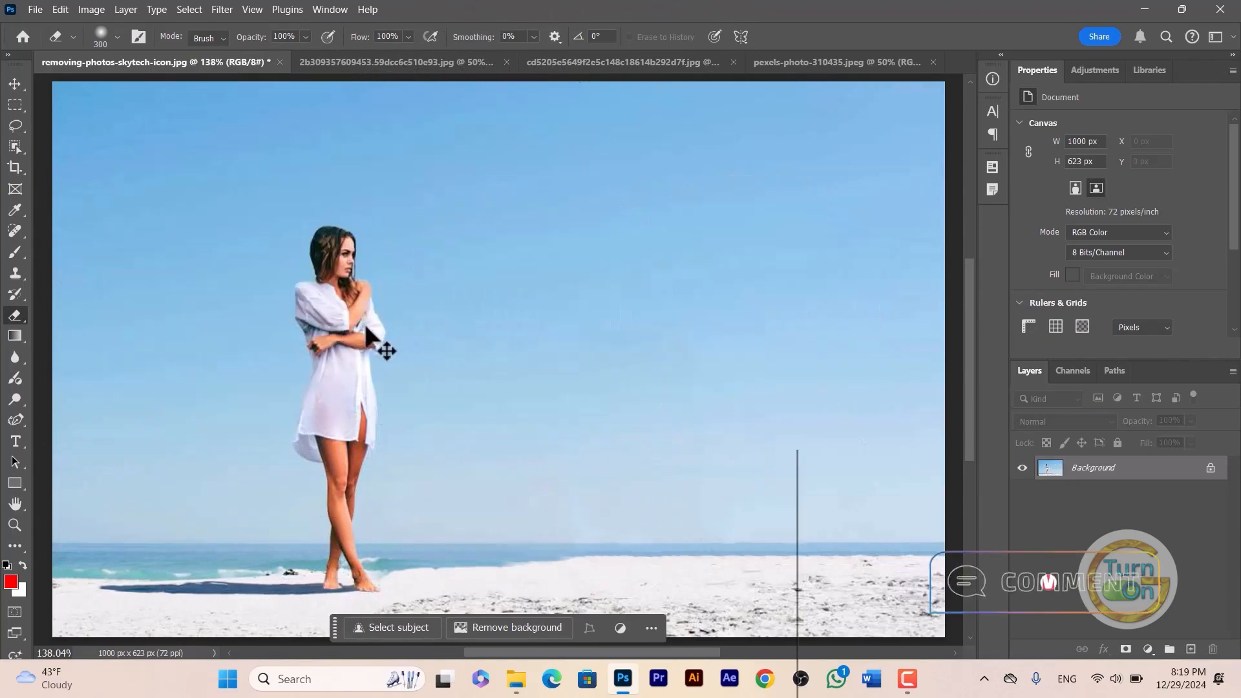
- Switch to the Spot Healing Brush, review its blending modes, and set the mode to Multiply
{"action": "left_click", "coordinate": [14, 229]}
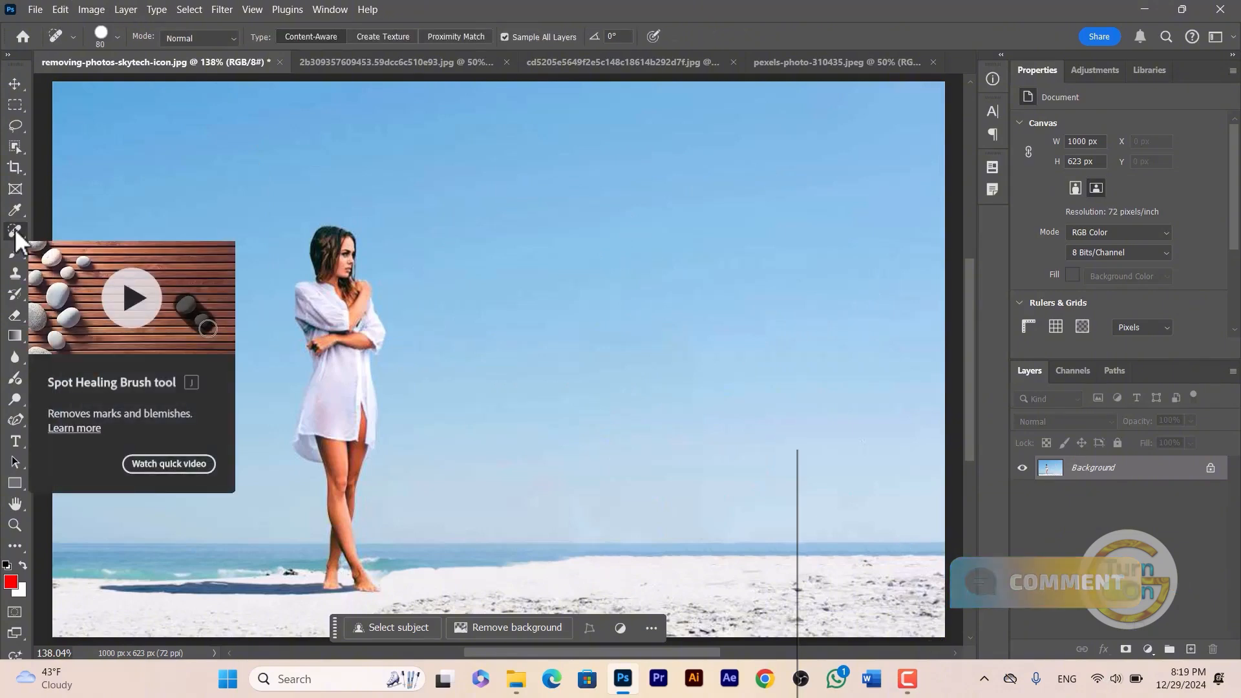
{"action": "right_click", "coordinate": [14, 229]}
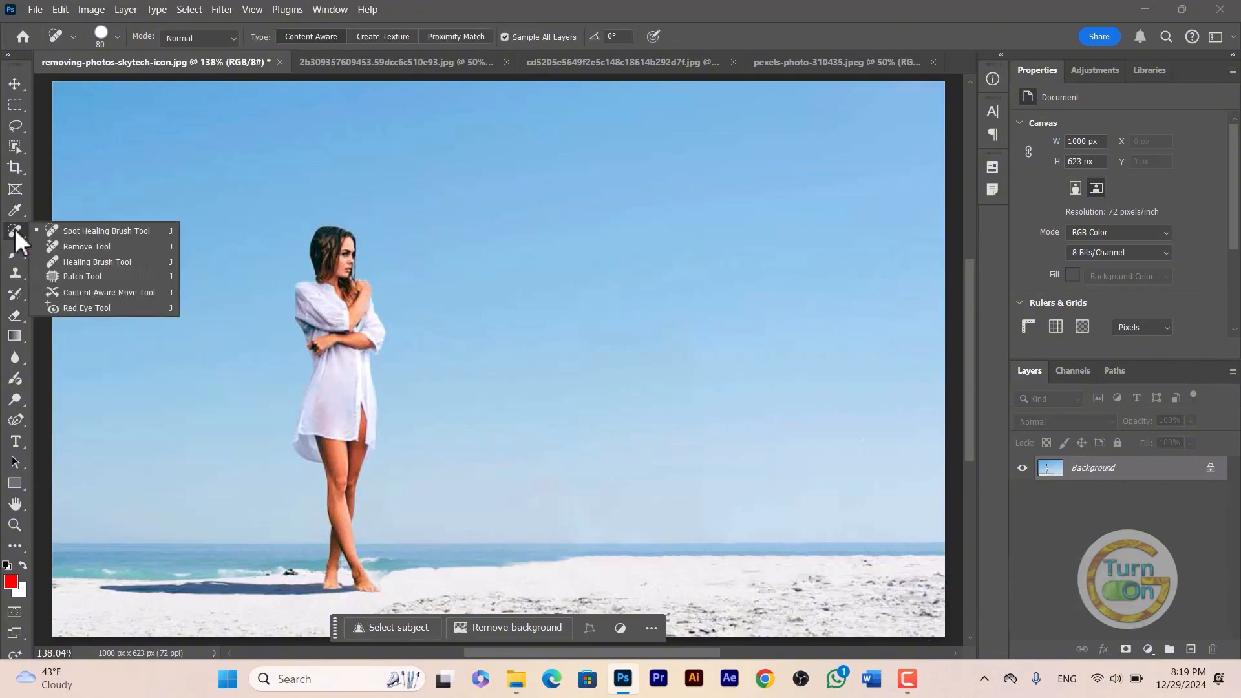
{"action": "left_click", "coordinate": [119, 231]}
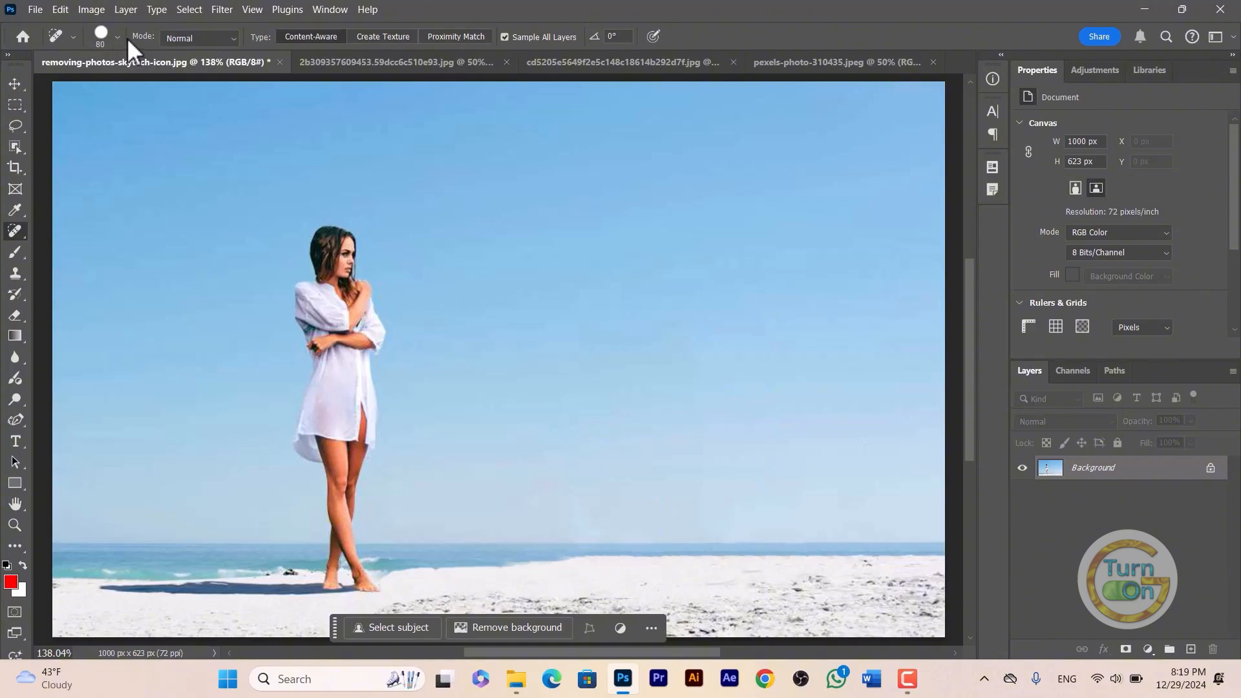
{"action": "left_click", "coordinate": [231, 37]}
{"action": "left_click", "coordinate": [232, 37]}
{"action": "left_click", "coordinate": [223, 40]}
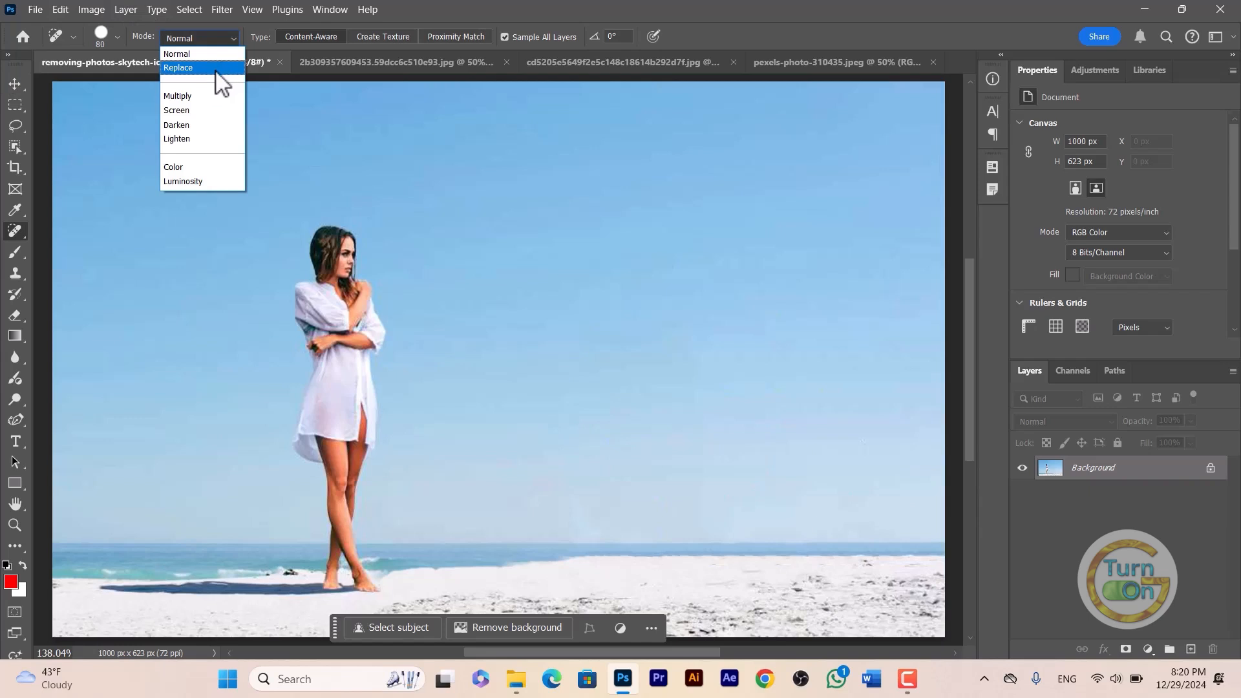
{"action": "left_click", "coordinate": [208, 97]}
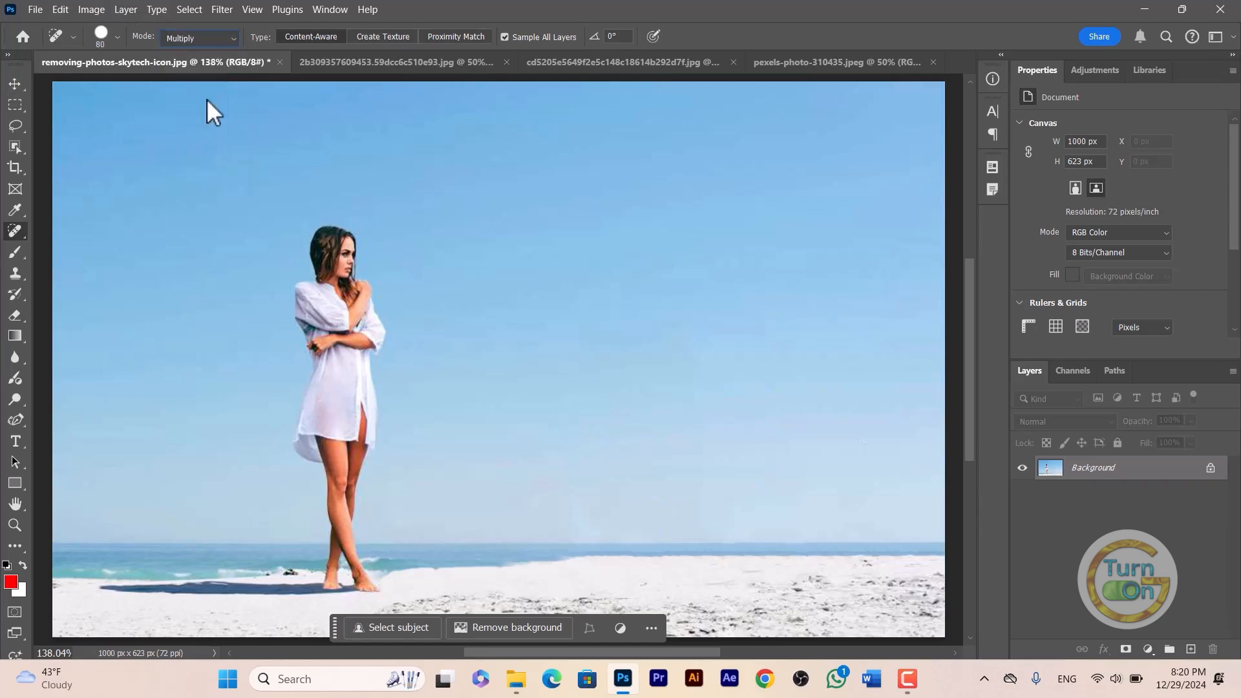
{"action": "left_click", "coordinate": [219, 41]}
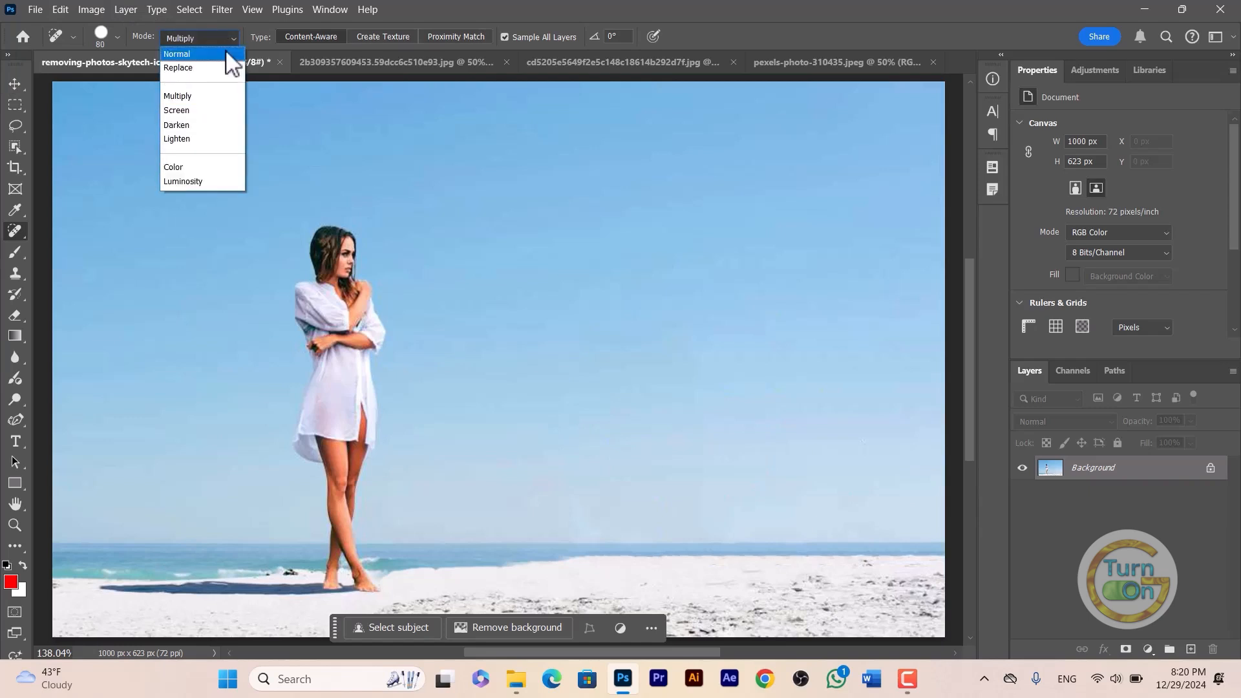
{"action": "left_click", "coordinate": [207, 97]}
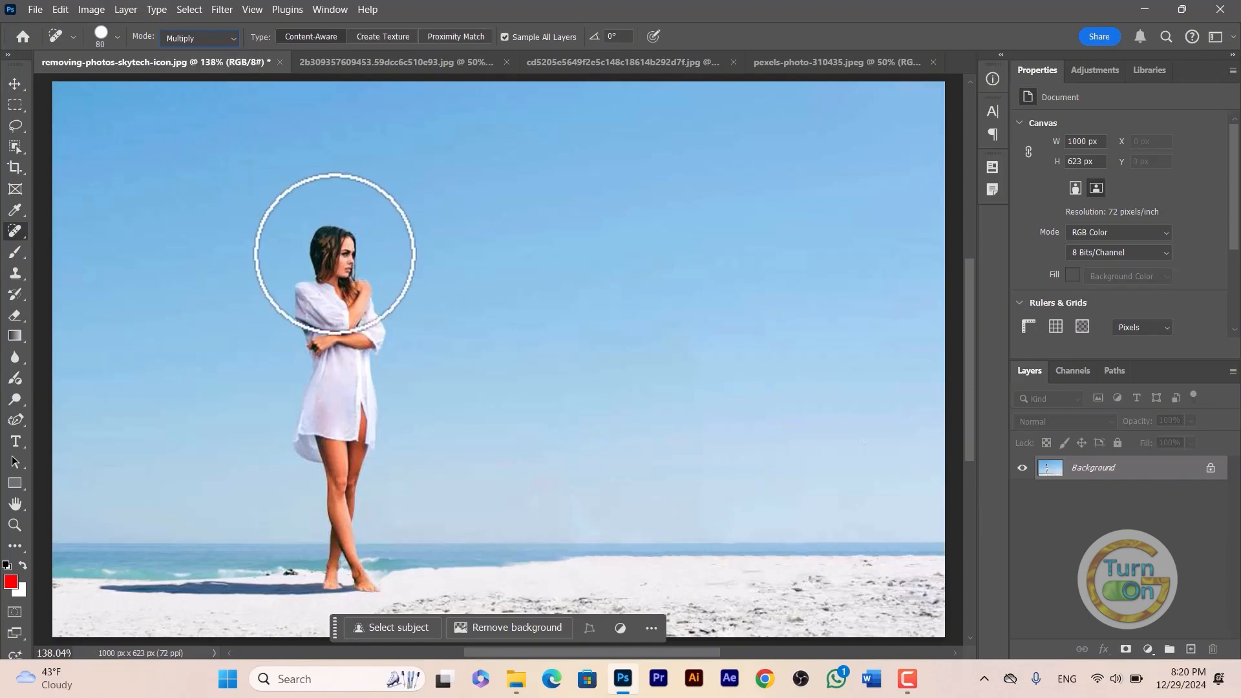
- Heal over the woman's head with an 80 px brush in Multiply mode, and examine the blending up close
{"action": "left_click", "coordinate": [335, 254]}
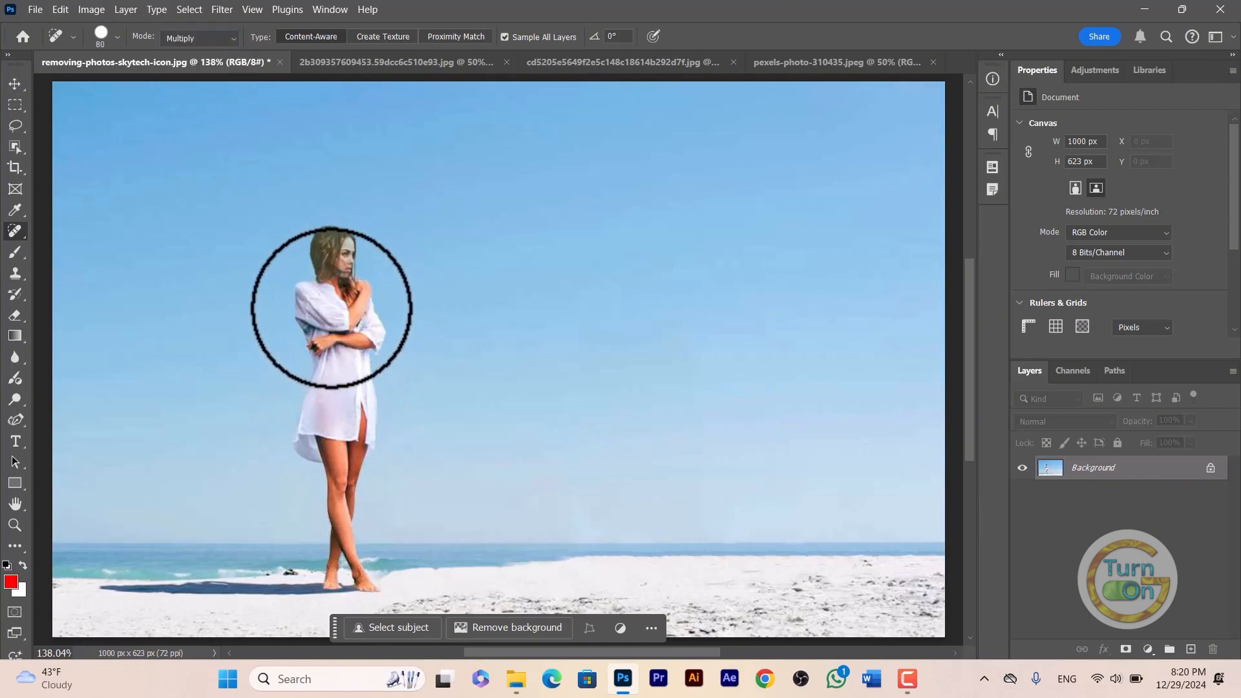
{"action": "scroll", "coordinate": [323, 291], "scroll_direction": "up", "scroll_amount": 5}
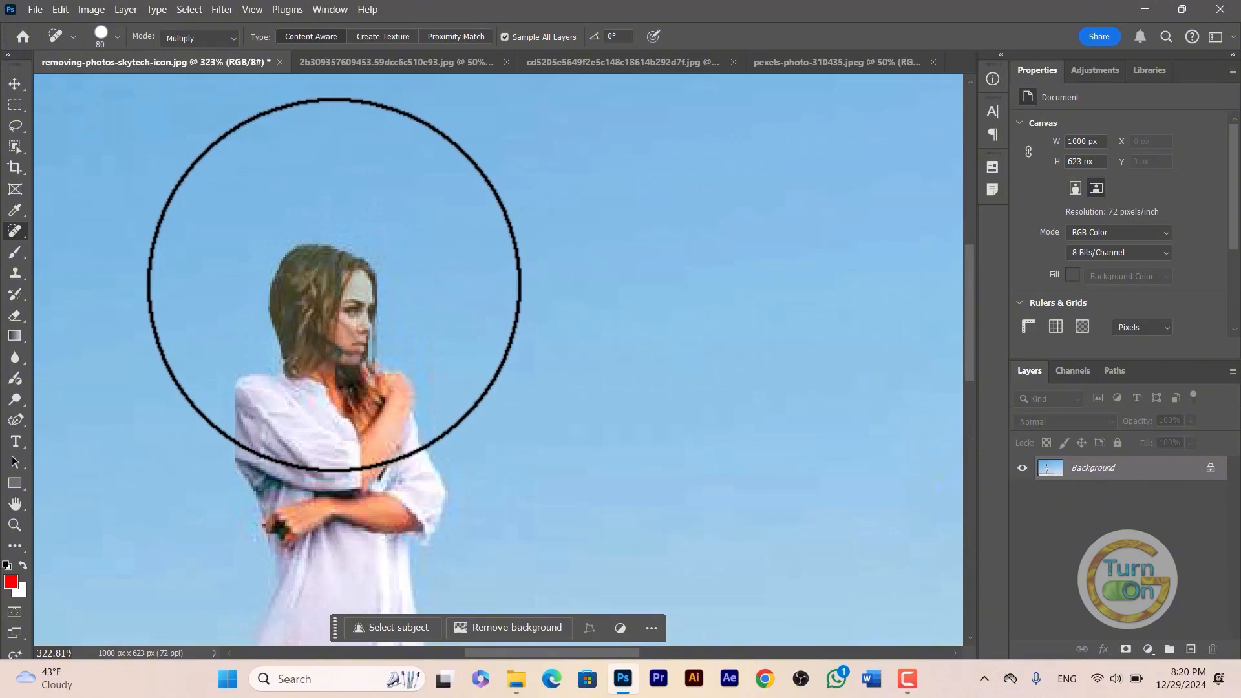
{"action": "scroll", "coordinate": [334, 284], "scroll_direction": "down", "scroll_amount": 3}
{"action": "scroll", "coordinate": [323, 349], "scroll_direction": "up", "scroll_amount": 5}
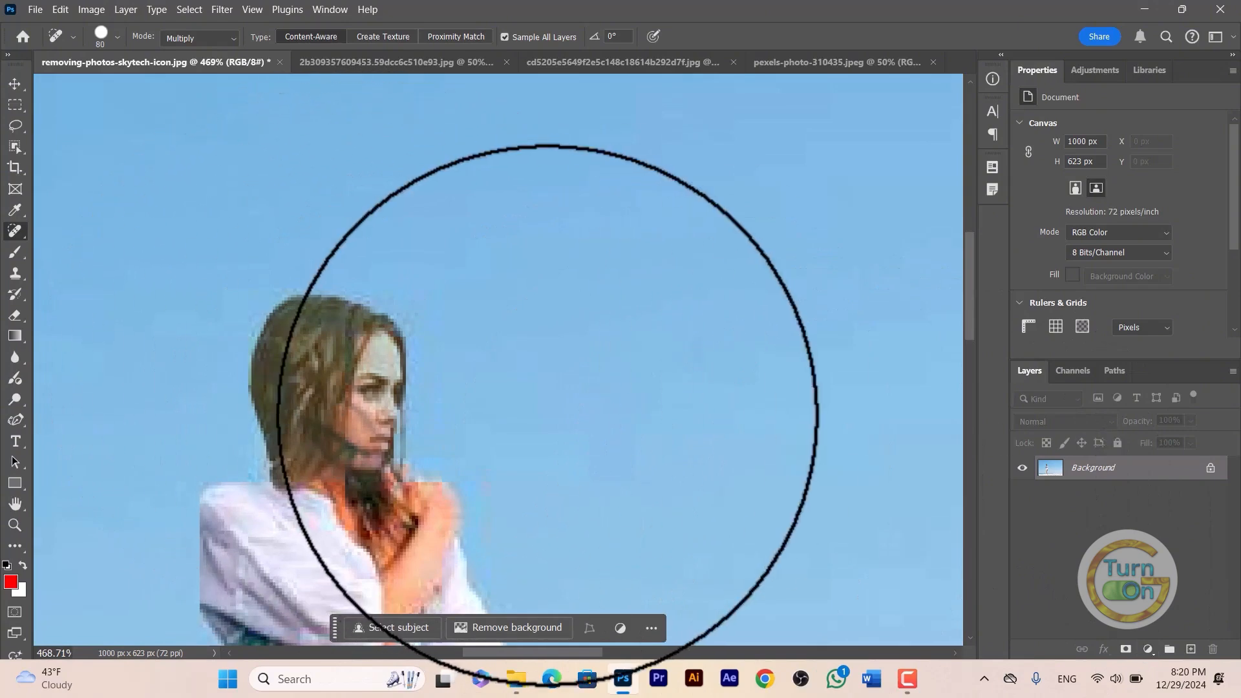
{"action": "scroll", "coordinate": [536, 417], "scroll_direction": "down", "scroll_amount": 5}
{"action": "scroll", "coordinate": [557, 421], "scroll_direction": "down", "scroll_amount": 5}
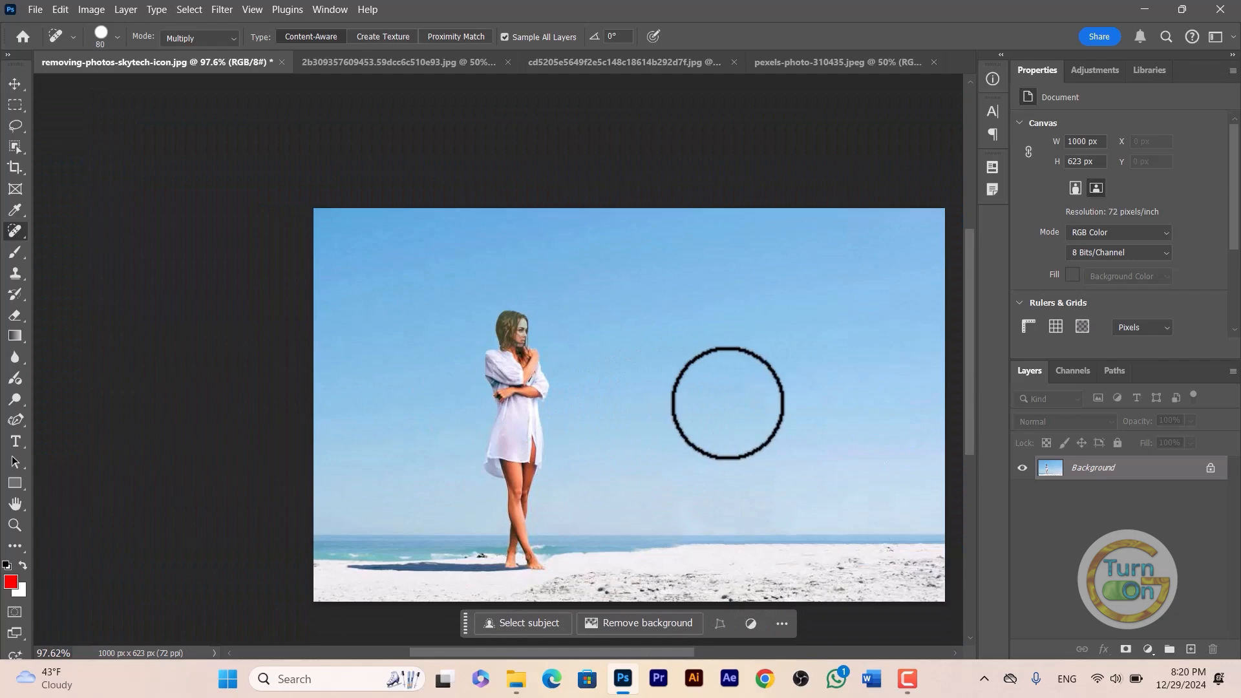
{"action": "left_click_drag", "start_coordinate": [729, 401], "coordinate": [608, 380]}
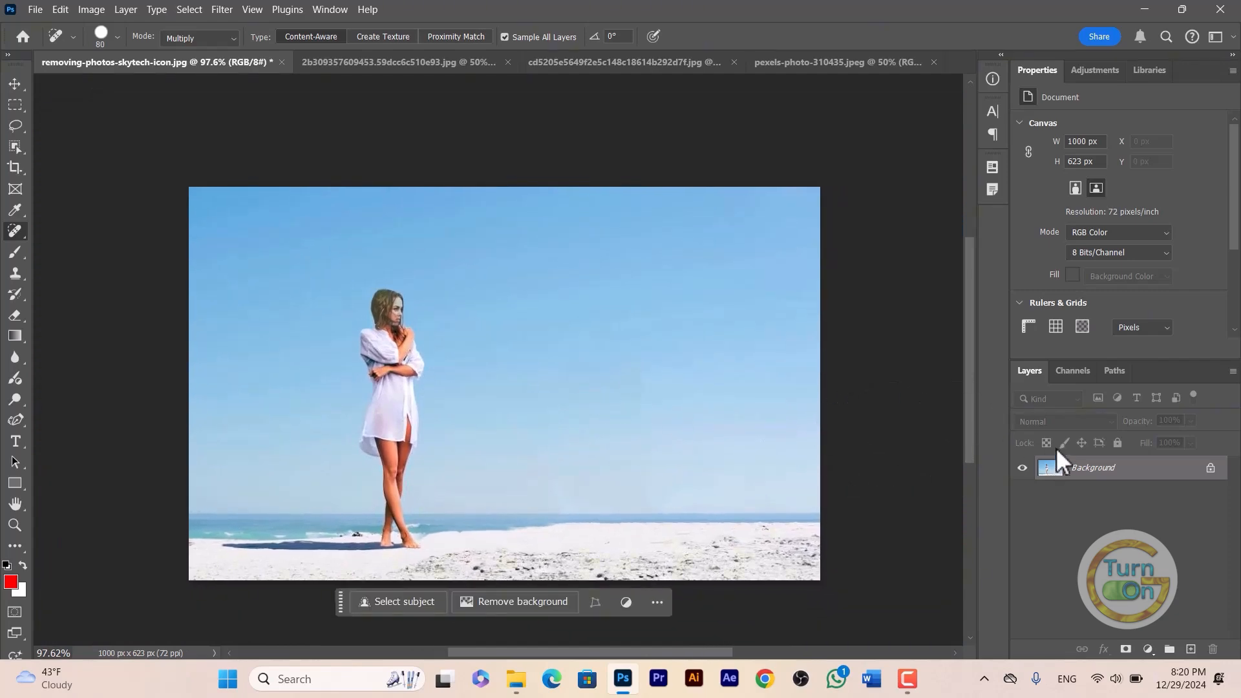
{"action": "scroll", "coordinate": [417, 352], "scroll_direction": "up", "scroll_amount": 1}
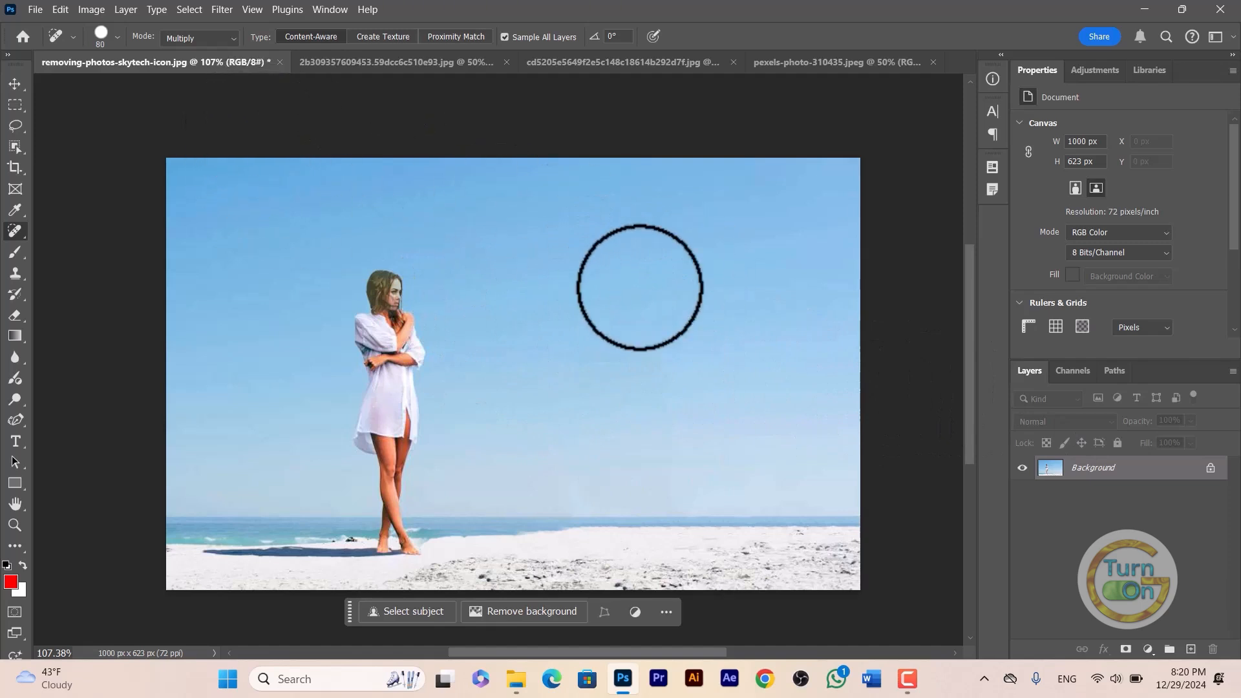
- Try removing the woman with Content-Aware healing in Normal mode, and undo the removal
{"action": "left_click", "coordinate": [230, 40]}
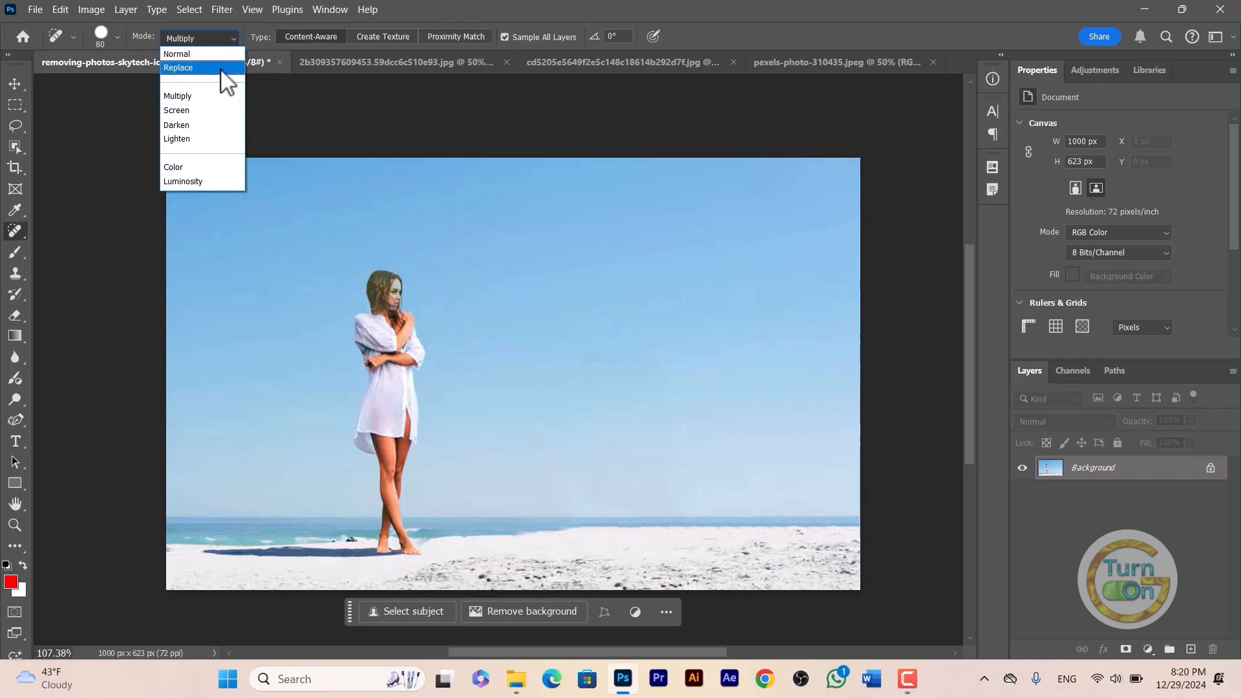
{"action": "left_click", "coordinate": [206, 55]}
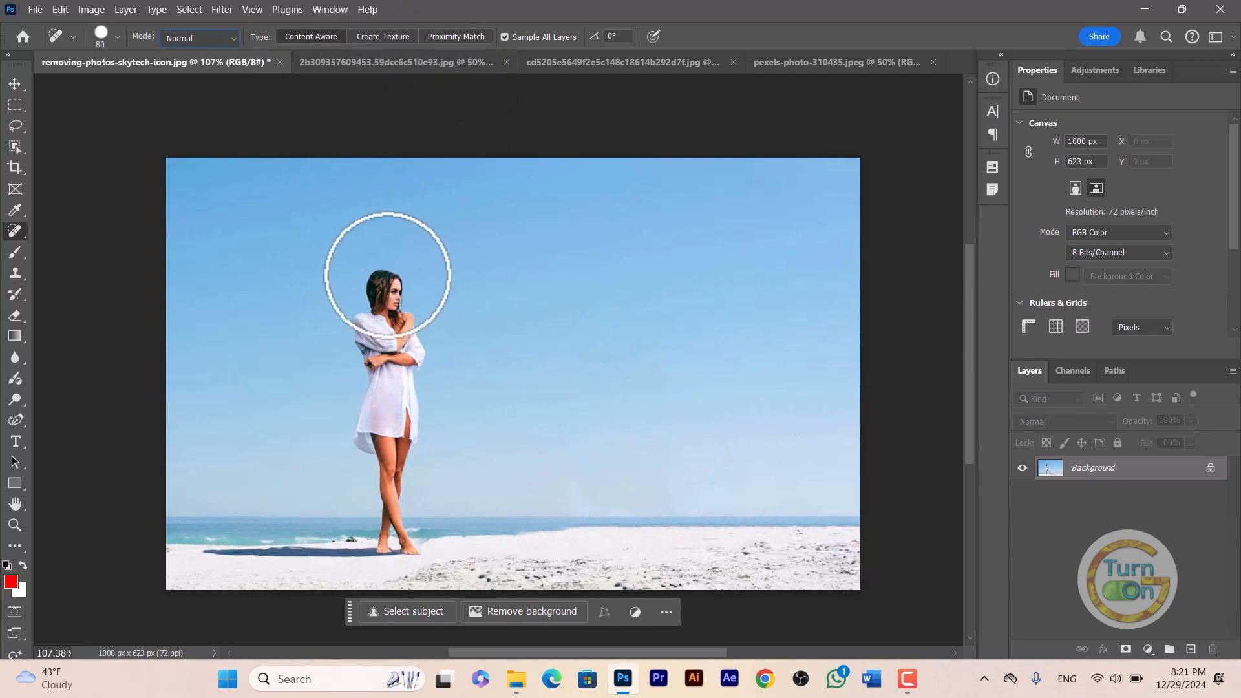
{"action": "mouse_move", "coordinate": [387, 274]}
{"action": "left_mouse_down"}
{"action": "mouse_move", "coordinate": [374, 355]}
{"action": "mouse_move", "coordinate": [408, 327]}
{"action": "mouse_move", "coordinate": [388, 429]}
{"action": "mouse_move", "coordinate": [389, 524]}
{"action": "mouse_move", "coordinate": [388, 389]}
{"action": "mouse_move", "coordinate": [371, 424]}
{"action": "mouse_move", "coordinate": [474, 509]}
{"action": "left_mouse_up"}
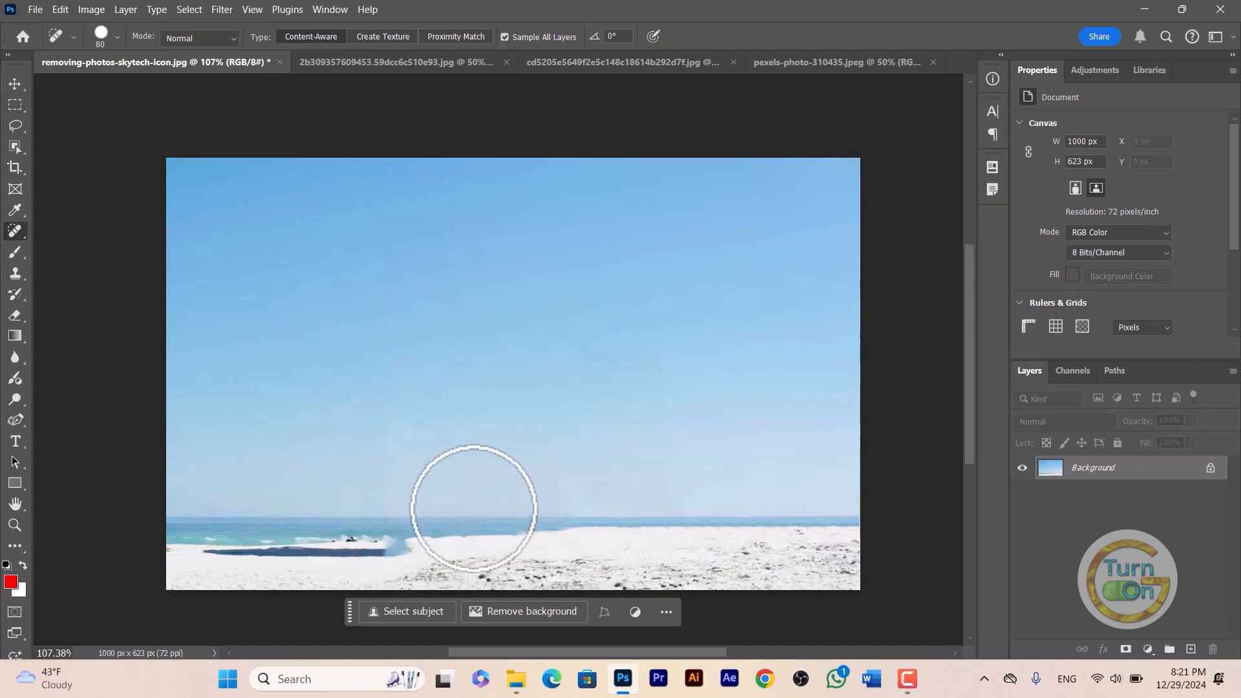
{"action": "left_click_drag", "start_coordinate": [511, 300], "coordinate": [395, 340]}
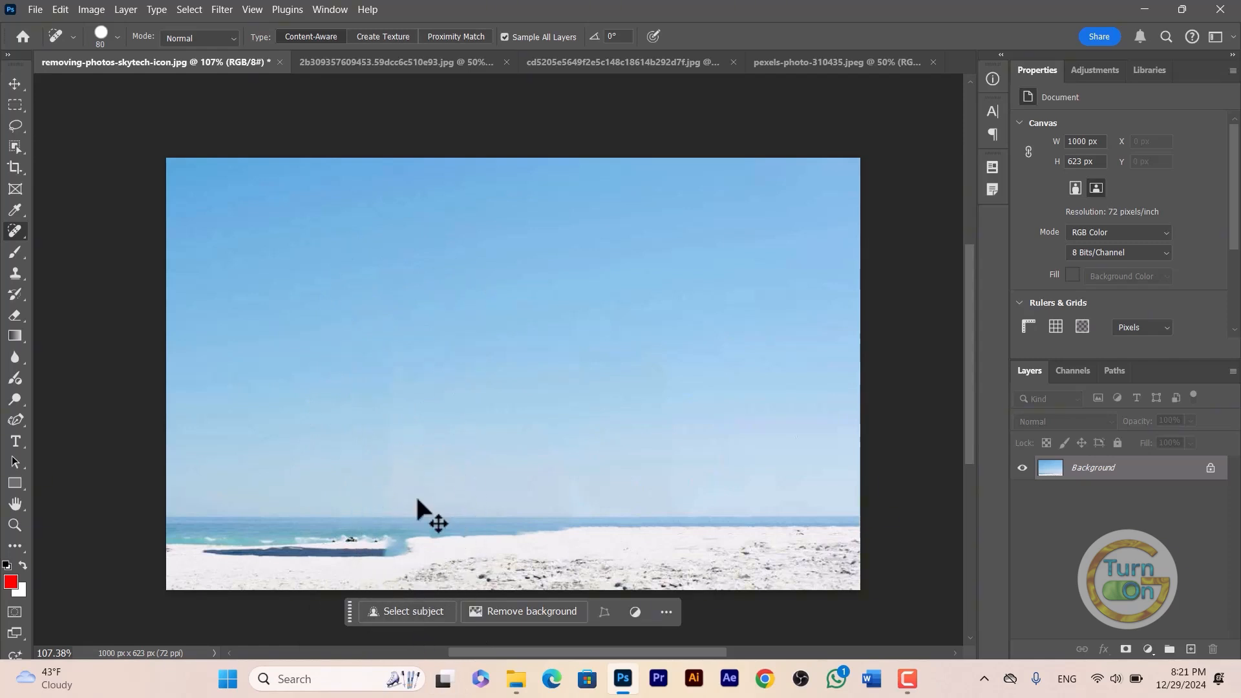
{"action": "key", "text": "ctrl+z"}
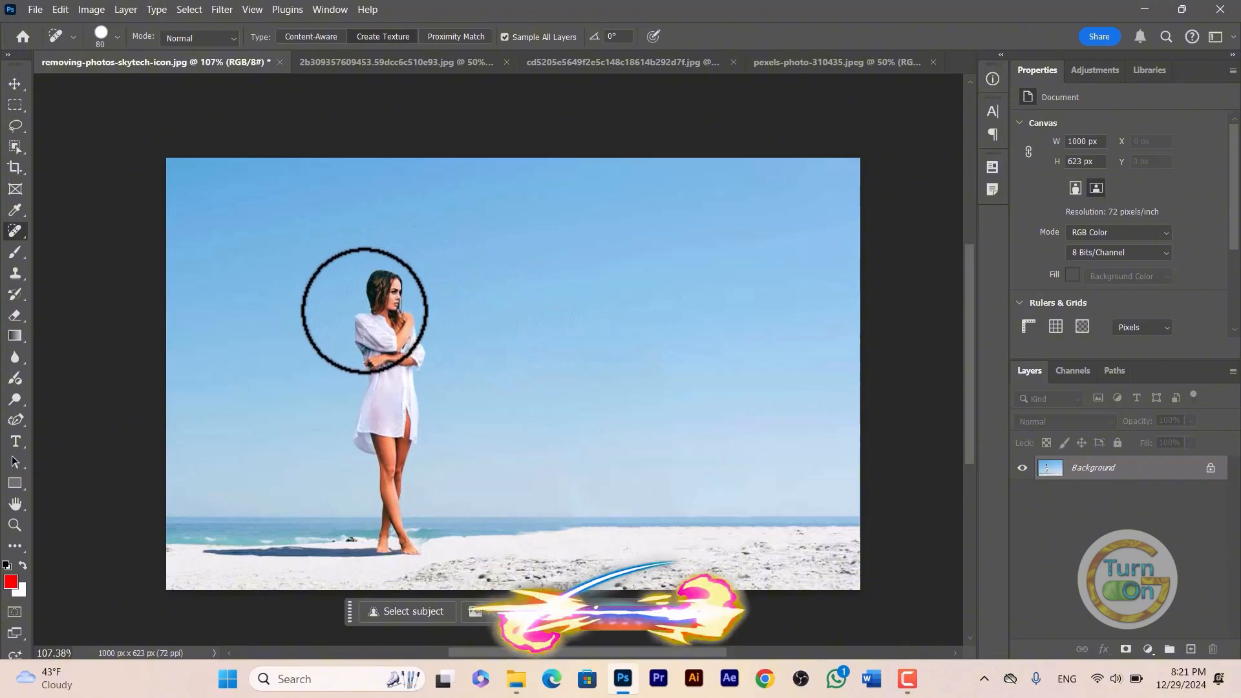
- Heal over the whole woman with the Create Texture type, undo it, and heal over only her lower dress and legs
{"action": "scroll", "coordinate": [362, 304], "scroll_direction": "up", "scroll_amount": 2}
{"action": "scroll", "coordinate": [364, 311], "scroll_direction": "up", "scroll_amount": 1}
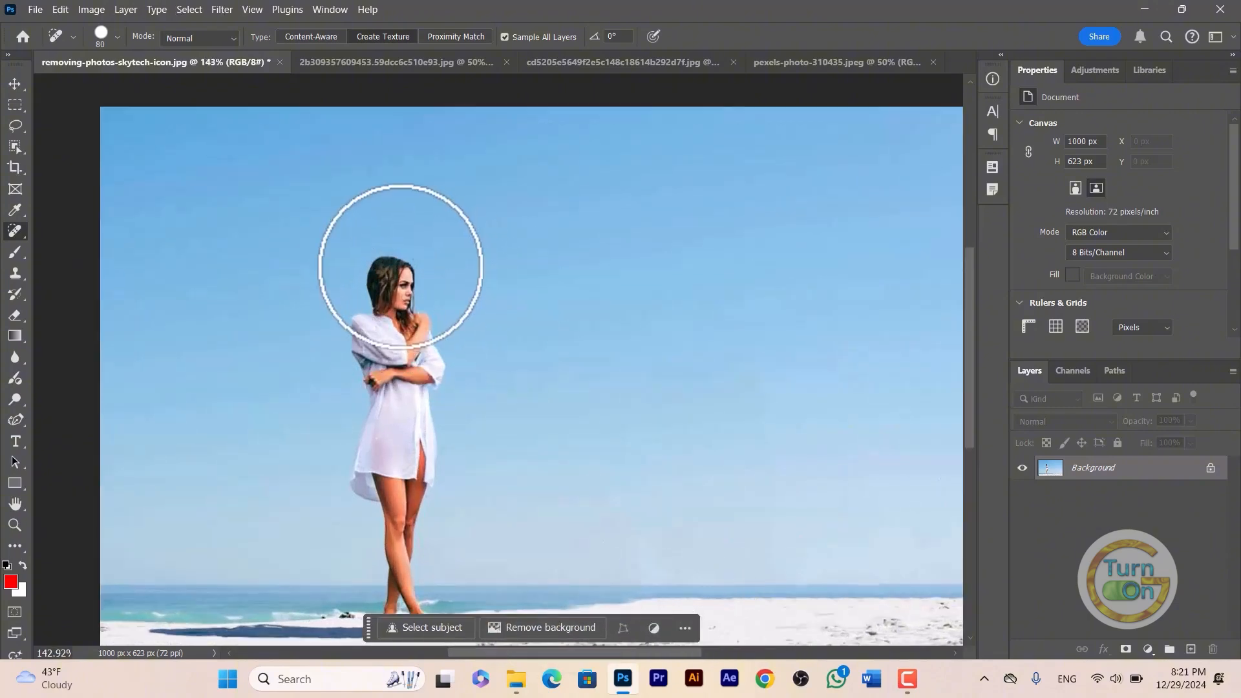
{"action": "mouse_move", "coordinate": [400, 268]}
{"action": "left_mouse_down"}
{"action": "mouse_move", "coordinate": [400, 361]}
{"action": "mouse_move", "coordinate": [382, 328]}
{"action": "mouse_move", "coordinate": [372, 359]}
{"action": "mouse_move", "coordinate": [412, 363]}
{"action": "mouse_move", "coordinate": [416, 390]}
{"action": "mouse_move", "coordinate": [379, 471]}
{"action": "mouse_move", "coordinate": [394, 491]}
{"action": "mouse_move", "coordinate": [424, 450]}
{"action": "mouse_move", "coordinate": [409, 617]}
{"action": "left_mouse_up"}
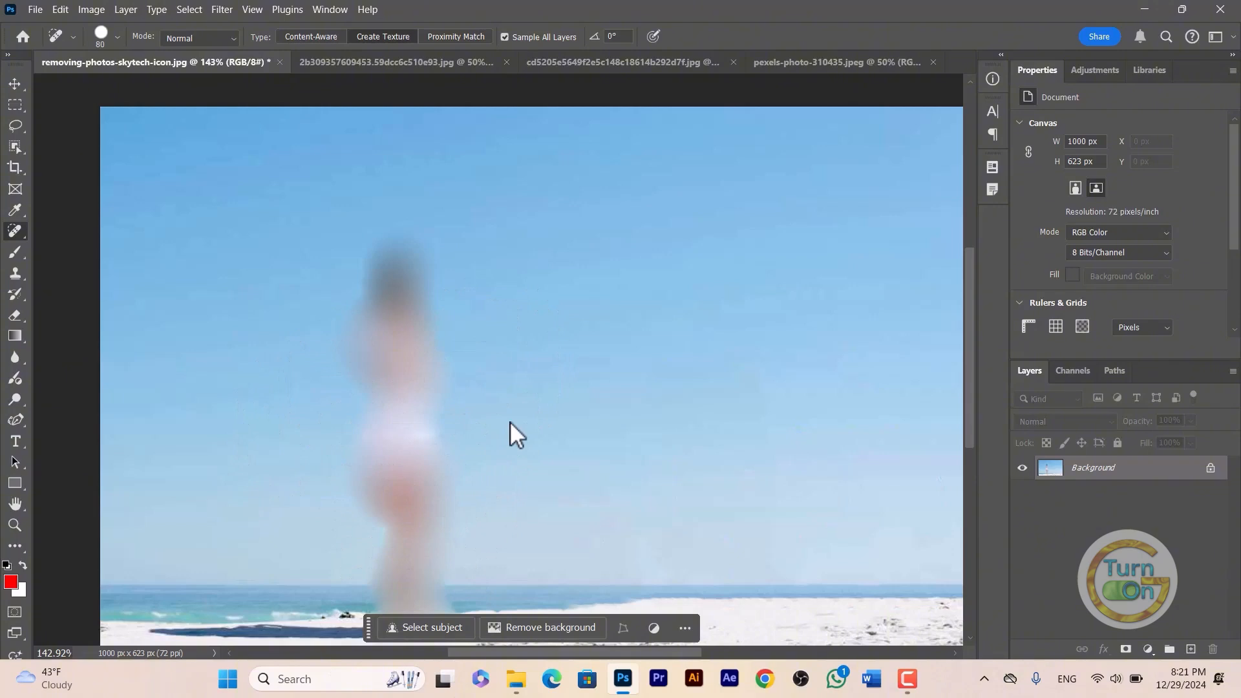
{"action": "scroll", "coordinate": [500, 409], "scroll_direction": "down", "scroll_amount": 2}
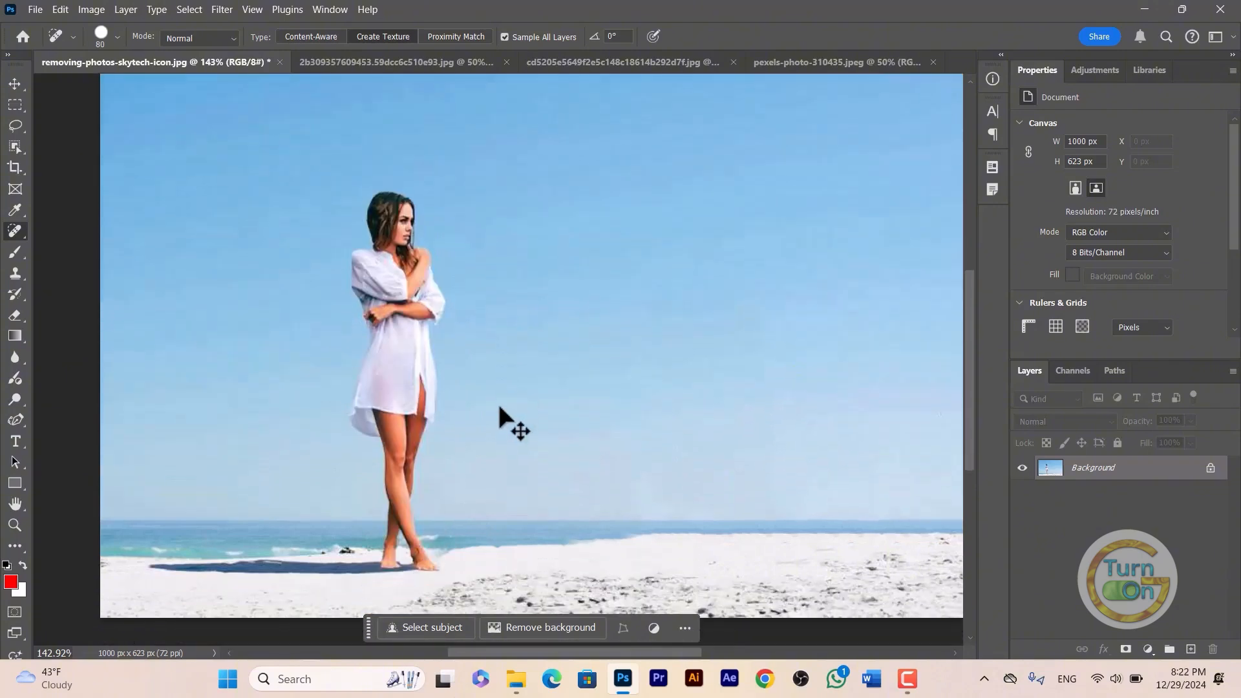
{"action": "scroll", "coordinate": [499, 408], "scroll_direction": "down", "scroll_amount": 2}
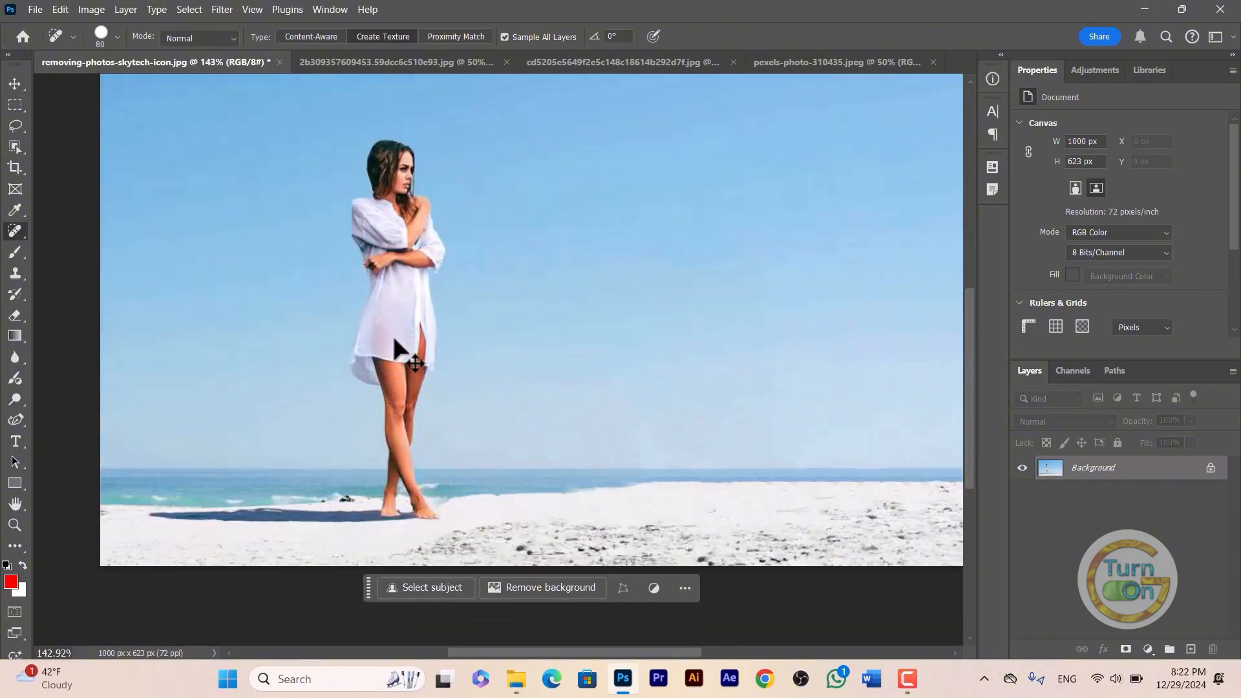
{"action": "left_click_drag", "start_coordinate": [389, 407], "coordinate": [413, 498]}
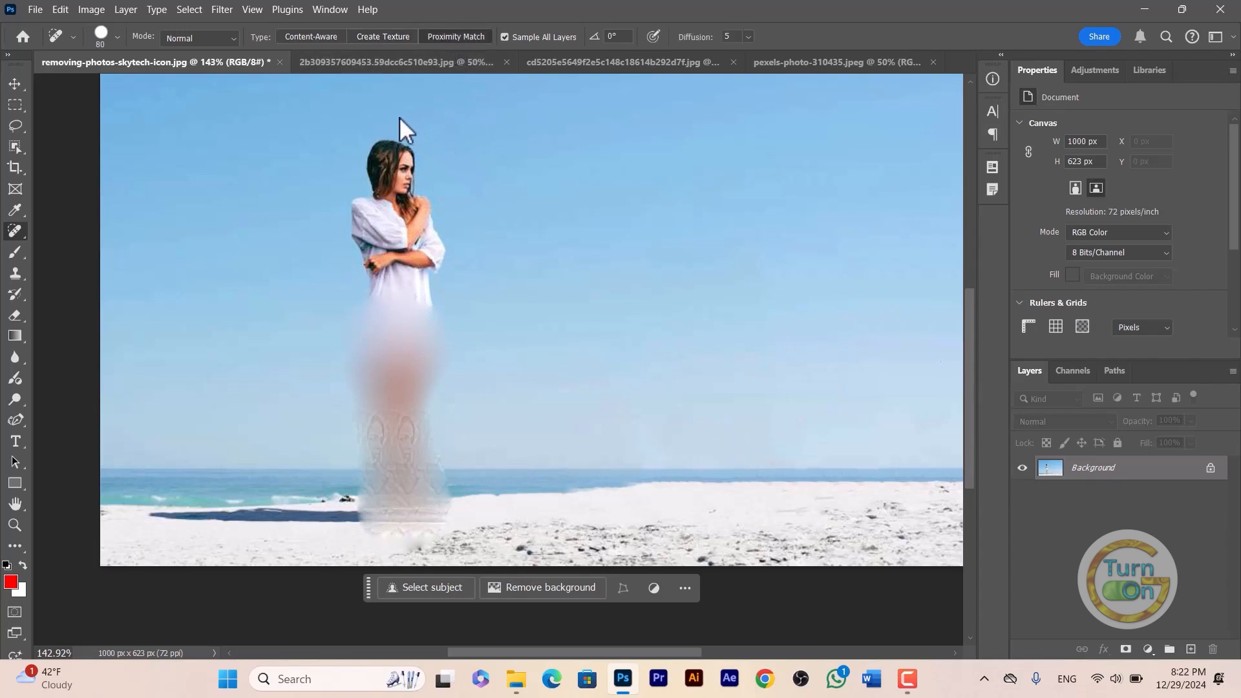
- Switch to the close-up portrait photo and try a 500 px Proximity Match heal over the eye nearer the ear
{"action": "left_click", "coordinate": [384, 62]}
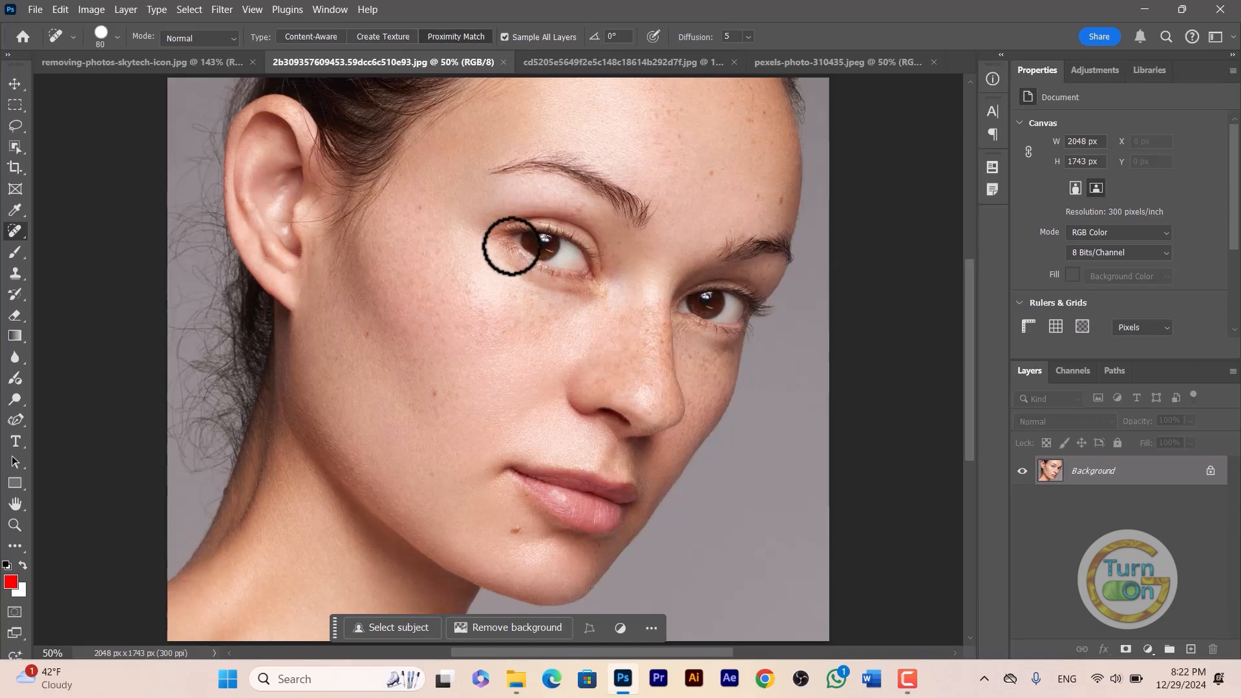
{"action": "key", "text": "bracketright"}
{"action": "key", "text": "bracketright"}
{"action": "key", "text": "bracketright"}
{"action": "key", "text": "bracketright"}
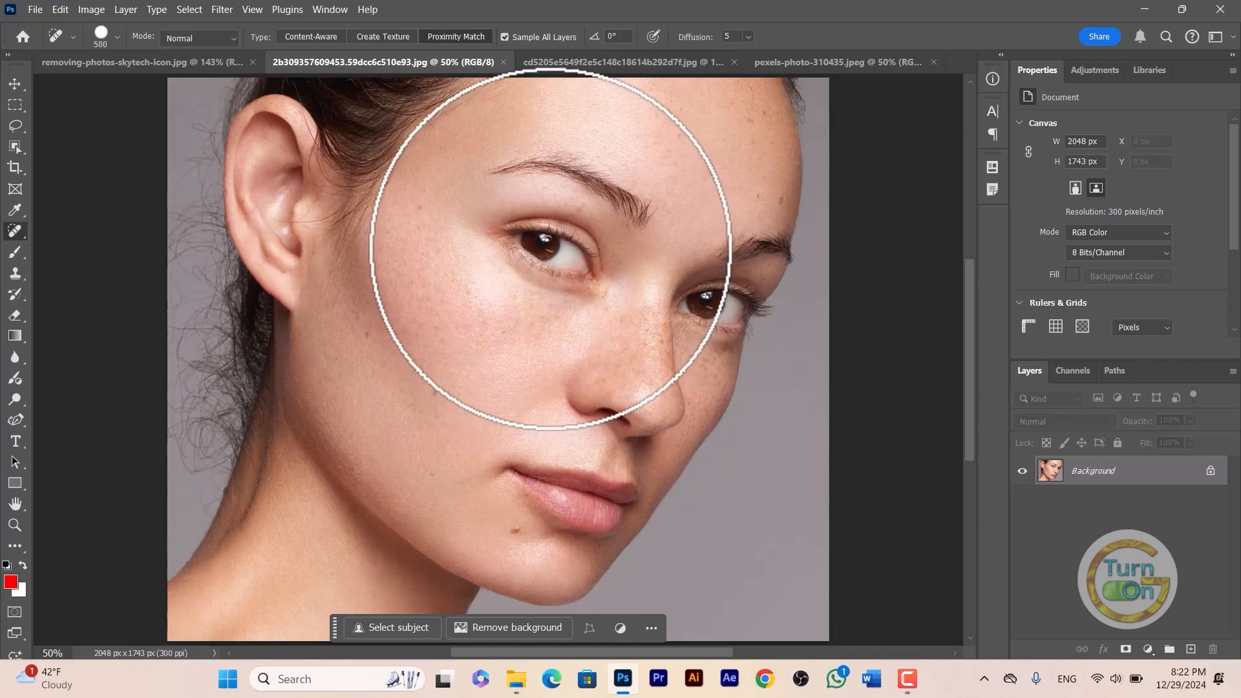
{"action": "left_click", "coordinate": [551, 249]}
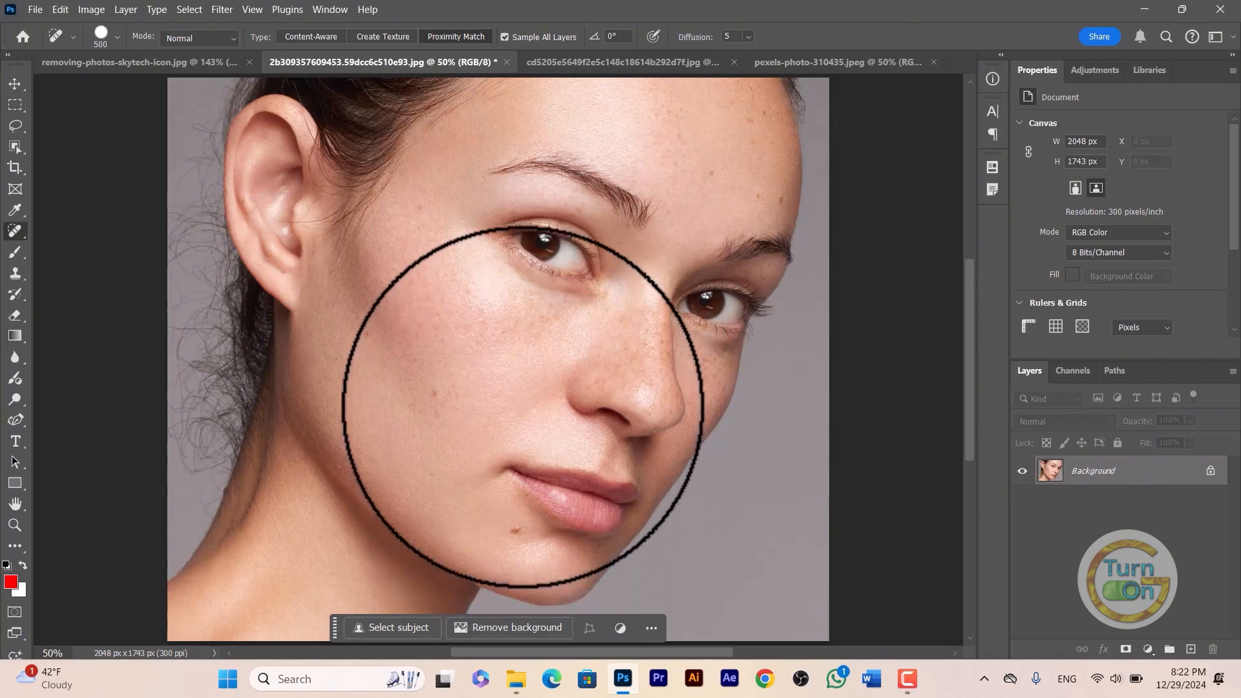
- Reduce the healing brush to 175 px and paint out the eye nearer the ear with Proximity Match
{"action": "key", "text": "bracketleft"}
{"action": "key", "text": "bracketleft"}
{"action": "key", "text": "bracketleft"}
{"action": "key", "text": "bracketleft"}
{"action": "key", "text": "bracketleft"}
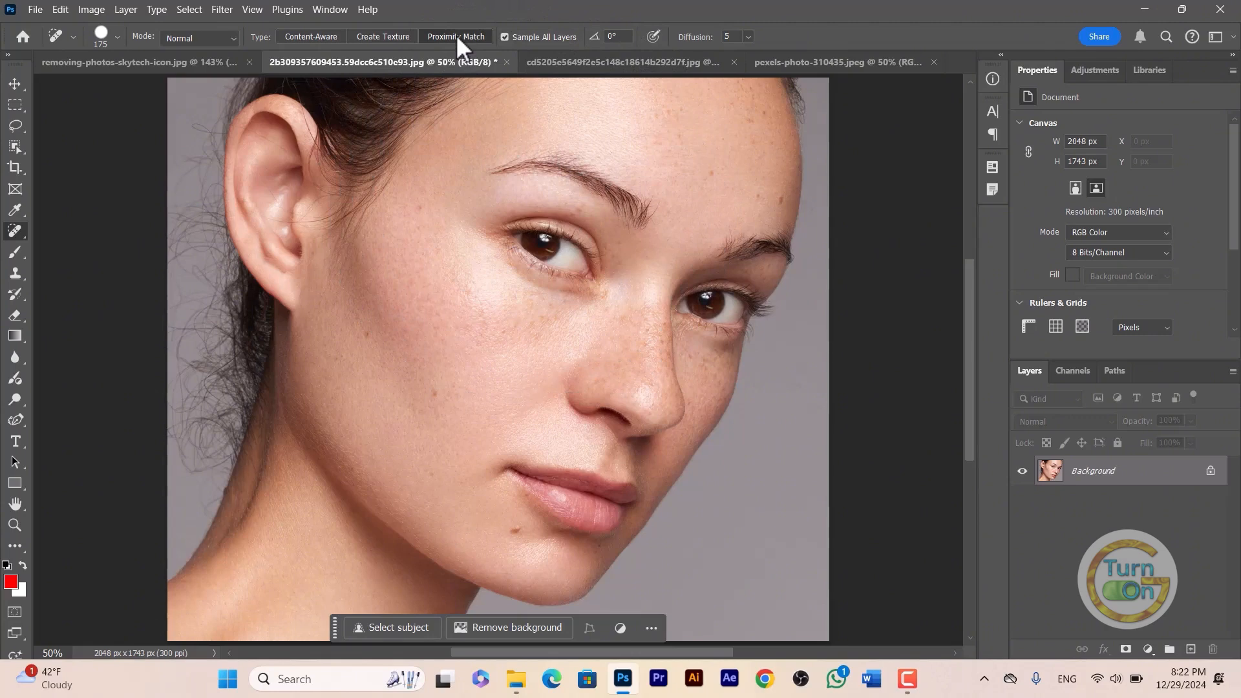
{"action": "left_click", "coordinate": [576, 224]}
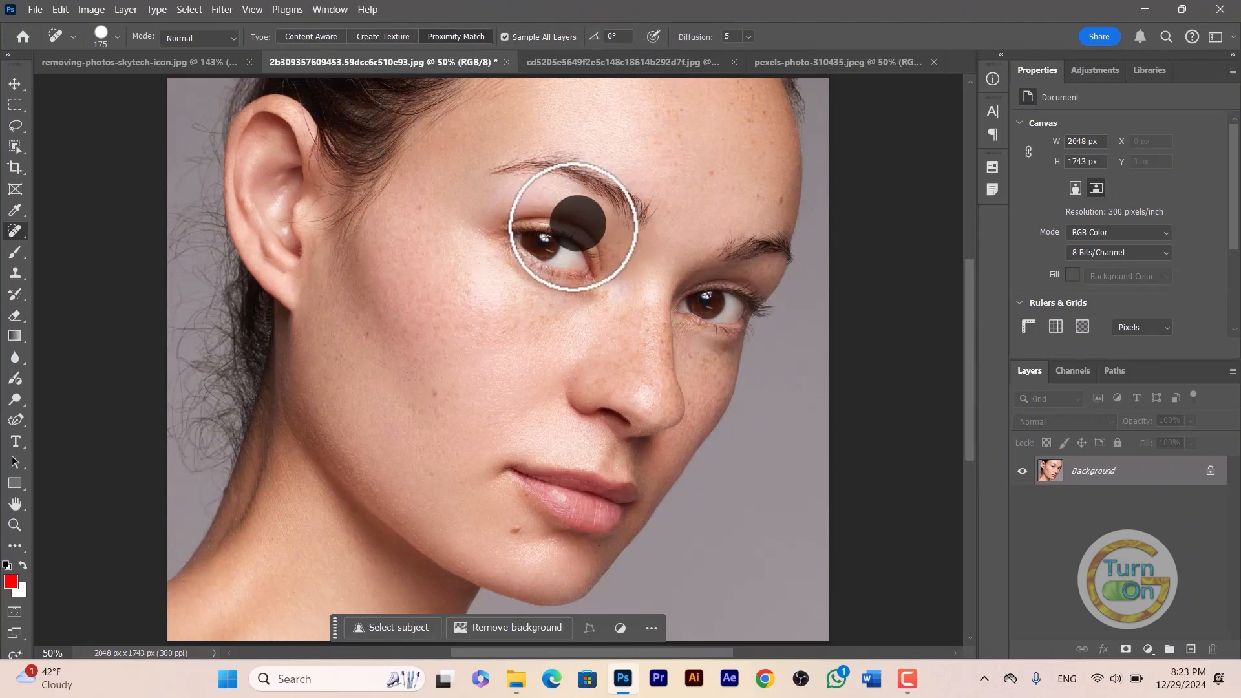
{"action": "mouse_move", "coordinate": [573, 227]}
{"action": "left_mouse_down"}
{"action": "mouse_move", "coordinate": [545, 242]}
{"action": "mouse_move", "coordinate": [544, 277]}
{"action": "left_mouse_up"}
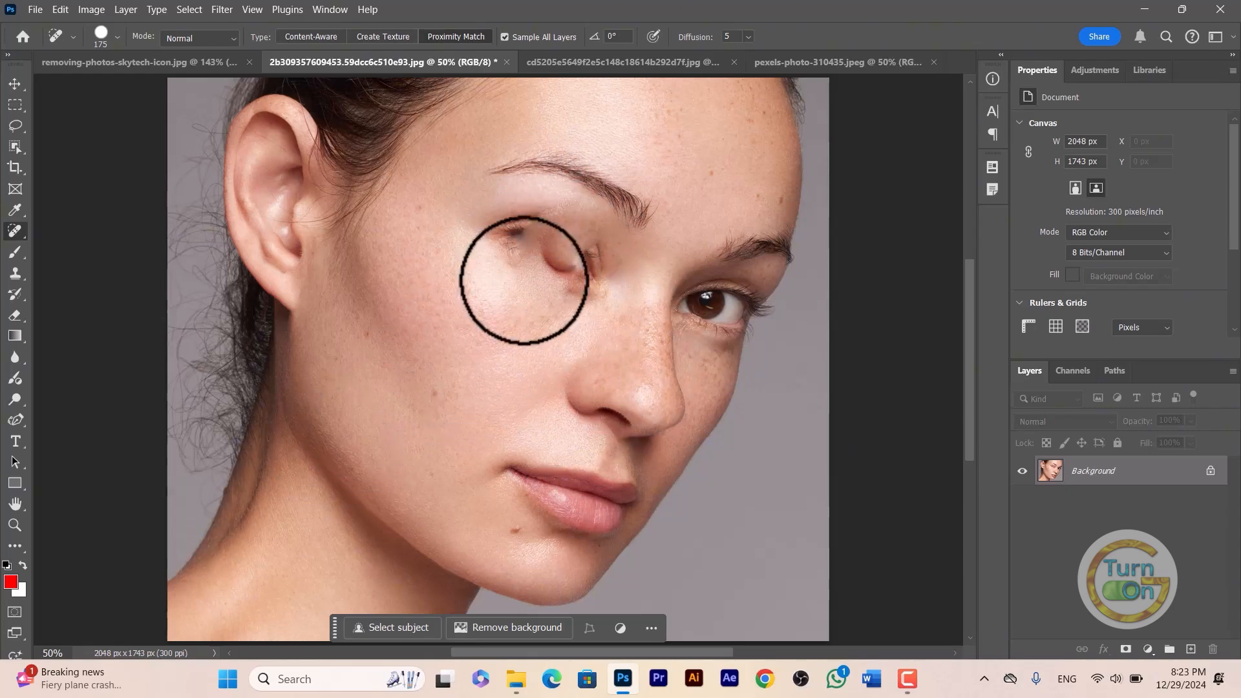
{"action": "mouse_move", "coordinate": [585, 247]}
{"action": "left_mouse_down"}
{"action": "mouse_move", "coordinate": [572, 277]}
{"action": "mouse_move", "coordinate": [603, 292]}
{"action": "mouse_move", "coordinate": [539, 275]}
{"action": "mouse_move", "coordinate": [527, 227]}
{"action": "mouse_move", "coordinate": [511, 228]}
{"action": "mouse_move", "coordinate": [502, 234]}
{"action": "mouse_move", "coordinate": [530, 249]}
{"action": "mouse_move", "coordinate": [598, 237]}
{"action": "mouse_move", "coordinate": [608, 258]}
{"action": "mouse_move", "coordinate": [593, 271]}
{"action": "mouse_move", "coordinate": [562, 251]}
{"action": "mouse_move", "coordinate": [533, 202]}
{"action": "mouse_move", "coordinate": [515, 207]}
{"action": "mouse_move", "coordinate": [507, 227]}
{"action": "mouse_move", "coordinate": [557, 220]}
{"action": "mouse_move", "coordinate": [481, 219]}
{"action": "mouse_move", "coordinate": [521, 219]}
{"action": "mouse_move", "coordinate": [499, 282]}
{"action": "left_mouse_up"}
{"action": "left_click", "coordinate": [603, 276]}
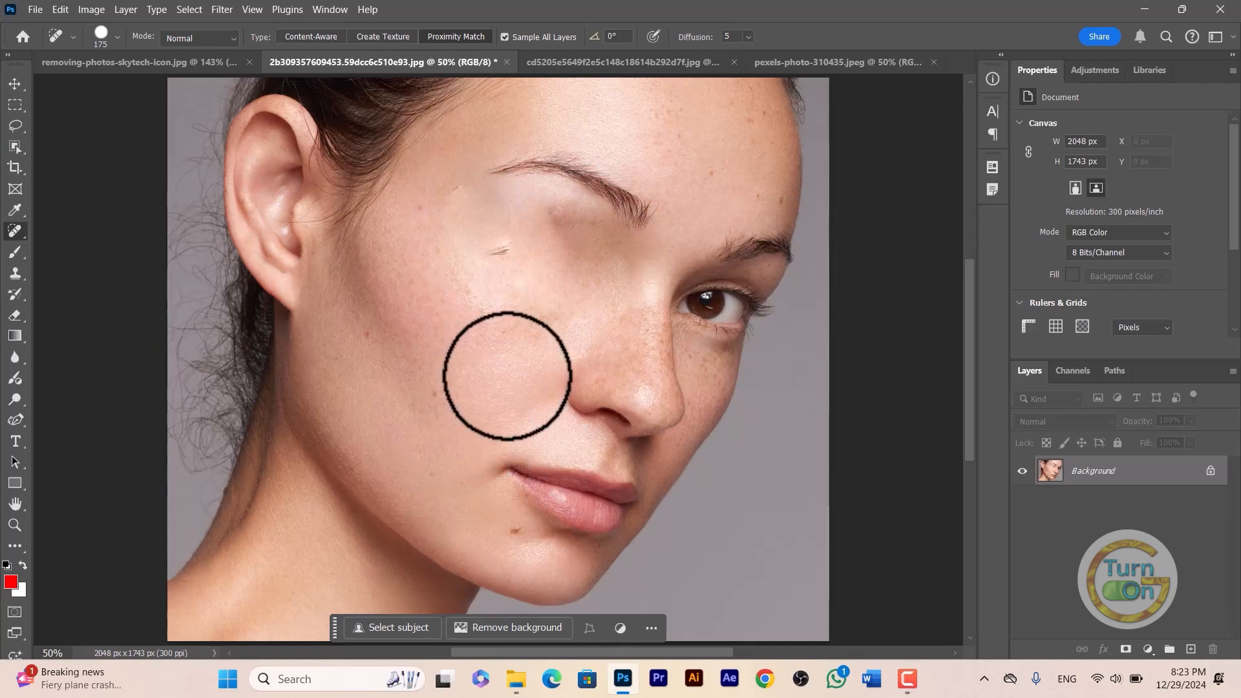
- Heal the leftover hair marks and uneven skin patches below the eyebrow until the removed eye area blends in
{"action": "left_click_drag", "start_coordinate": [575, 208], "coordinate": [589, 270]}
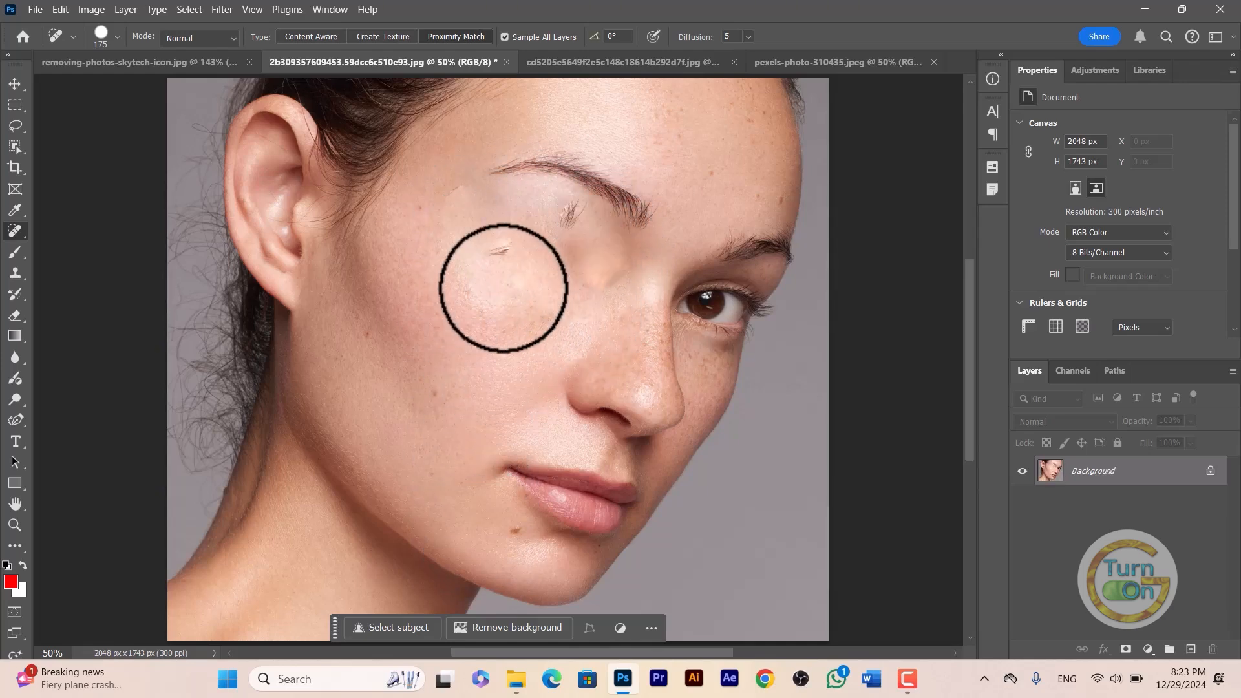
{"action": "left_click_drag", "start_coordinate": [504, 288], "coordinate": [498, 262]}
{"action": "left_click_drag", "start_coordinate": [507, 320], "coordinate": [499, 278]}
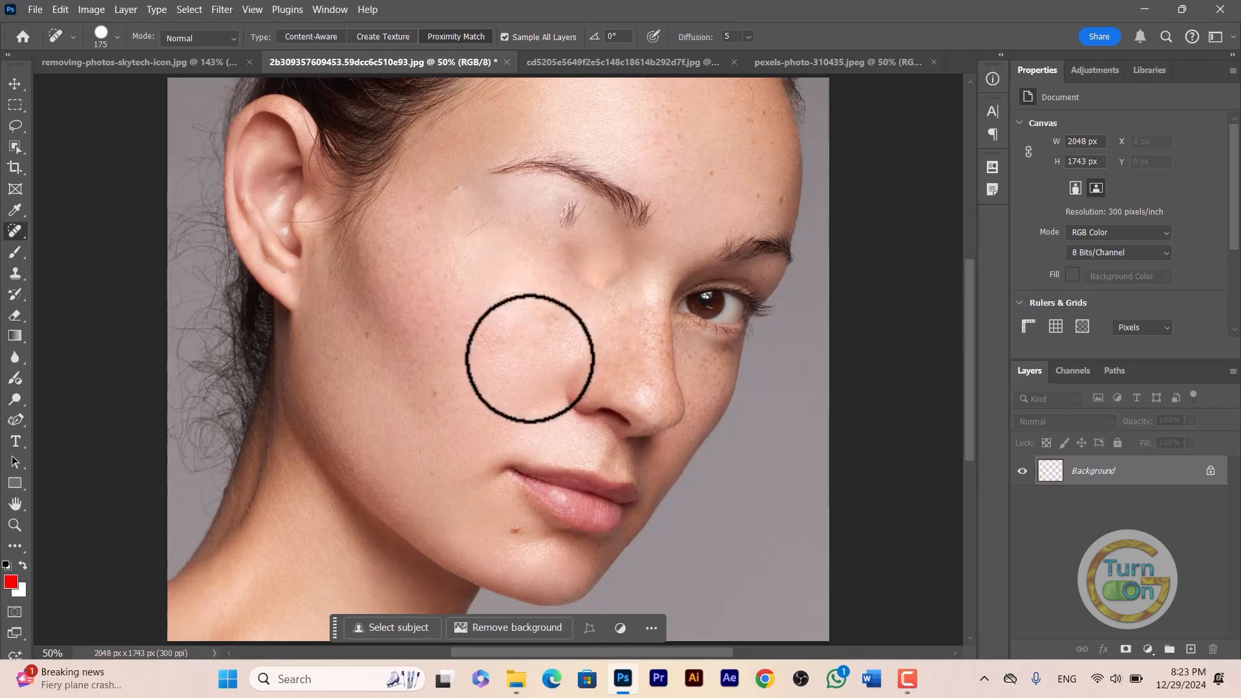
{"action": "left_click", "coordinate": [562, 220]}
{"action": "left_click_drag", "start_coordinate": [550, 240], "coordinate": [560, 255]}
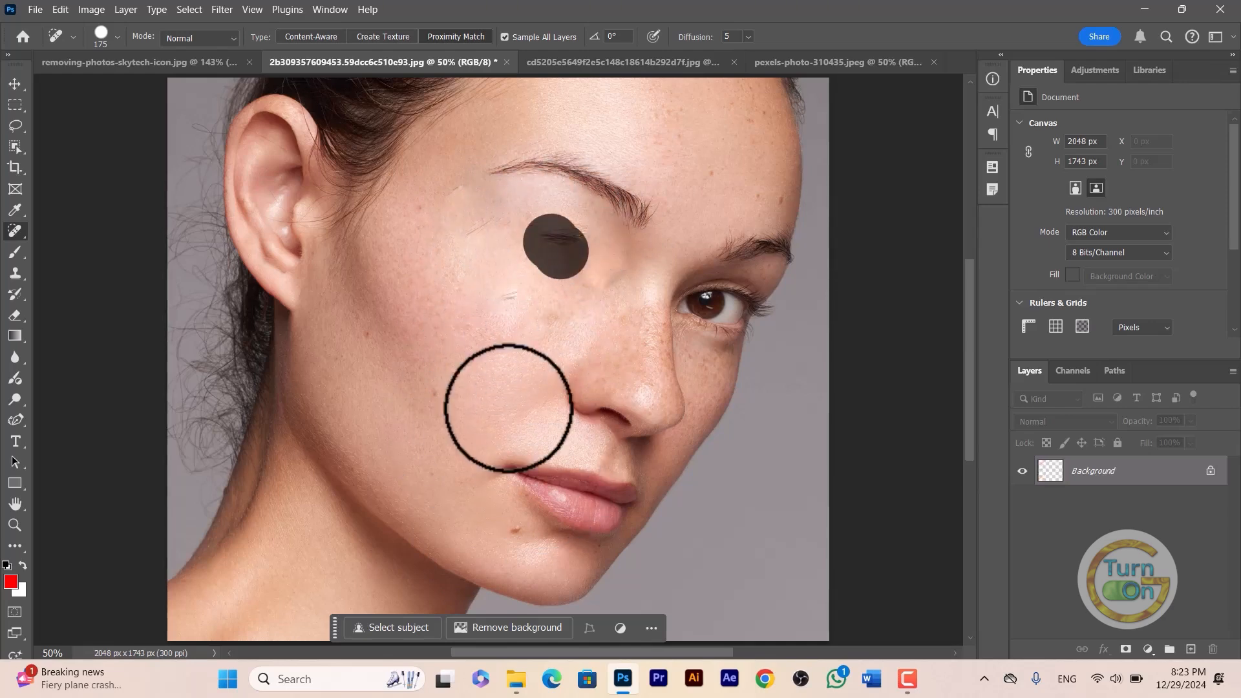
{"action": "mouse_move", "coordinate": [501, 290]}
{"action": "left_mouse_down"}
{"action": "mouse_move", "coordinate": [459, 234]}
{"action": "mouse_move", "coordinate": [452, 188]}
{"action": "left_mouse_up"}
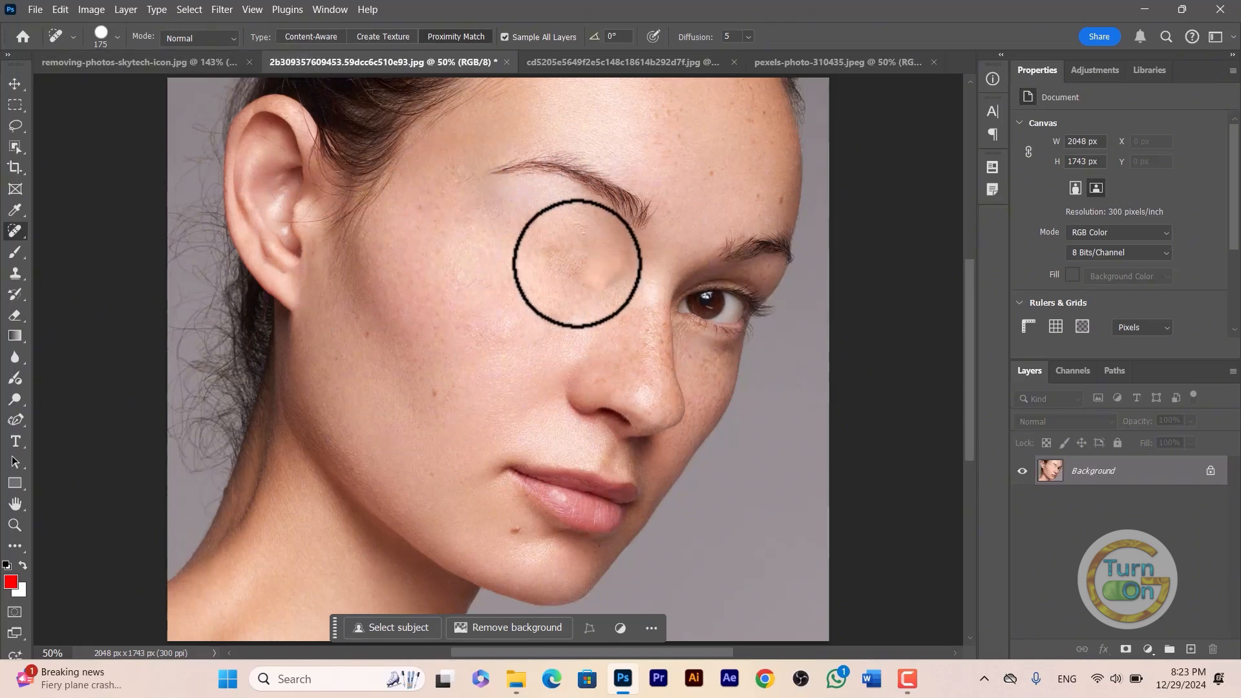
{"action": "left_click", "coordinate": [564, 259]}
{"action": "left_click", "coordinate": [582, 276]}
{"action": "left_click", "coordinate": [617, 266]}
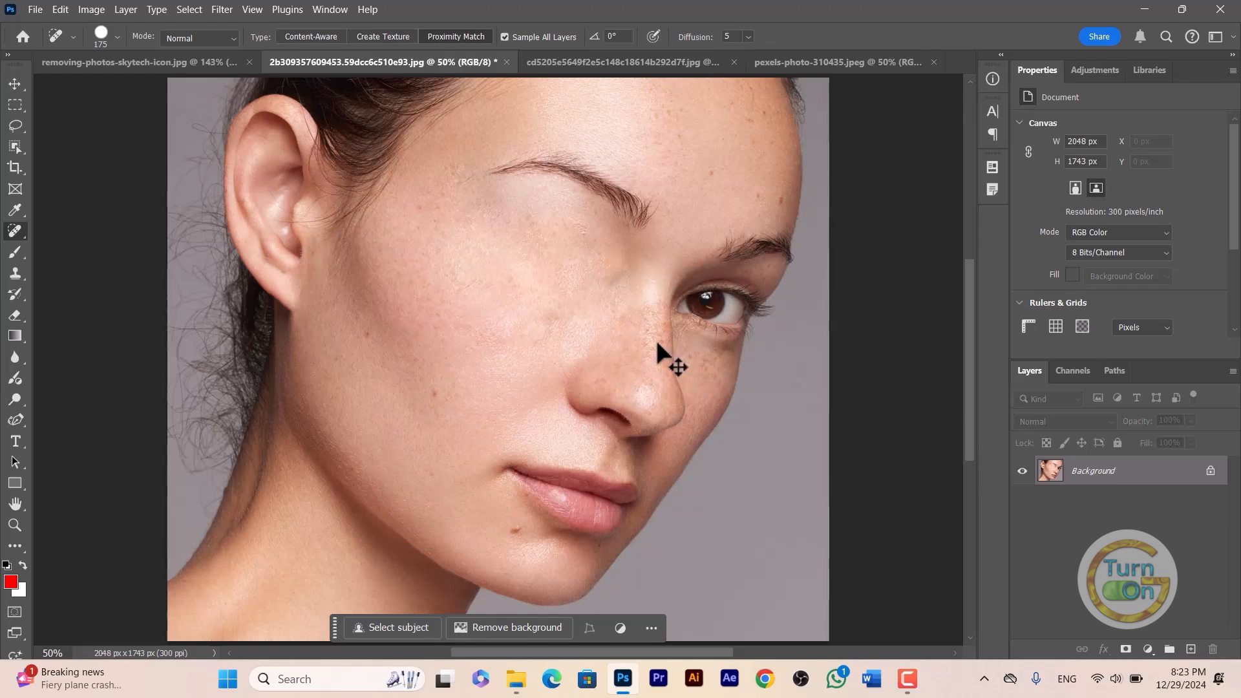
- Undo the eye removal on the portrait and add an empty layer above the Background
{"action": "key", "text": "ctrl+z"}
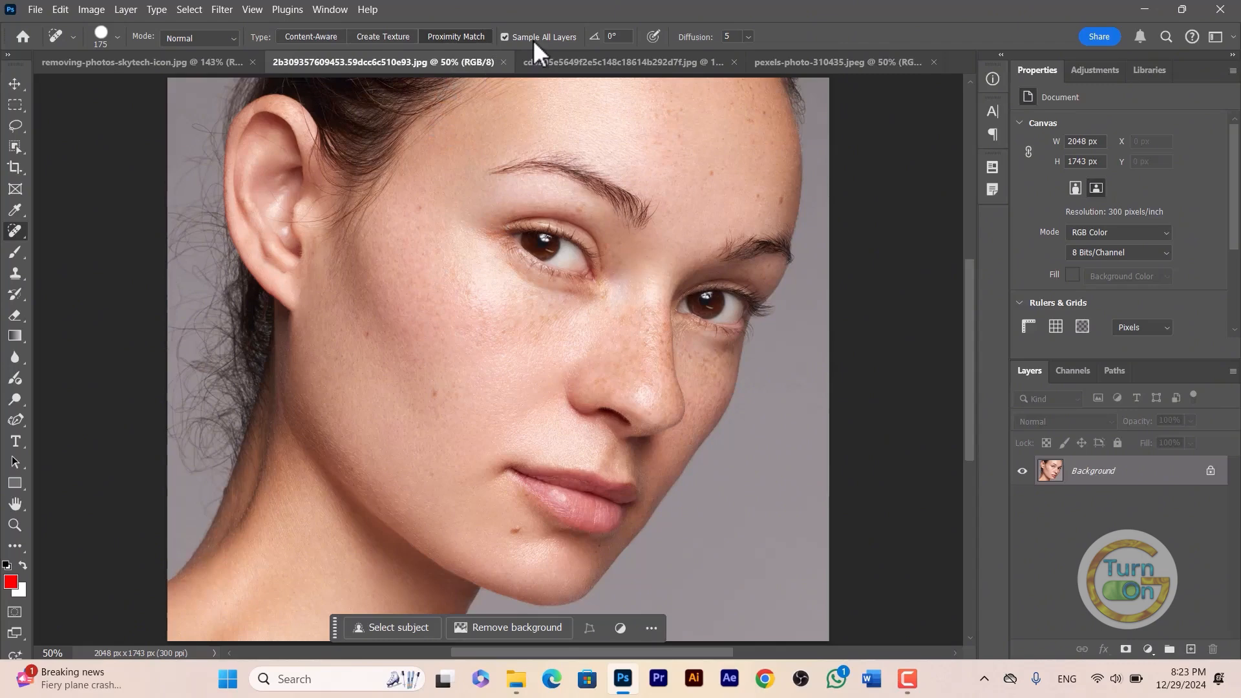
{"action": "left_click", "coordinate": [1192, 650]}
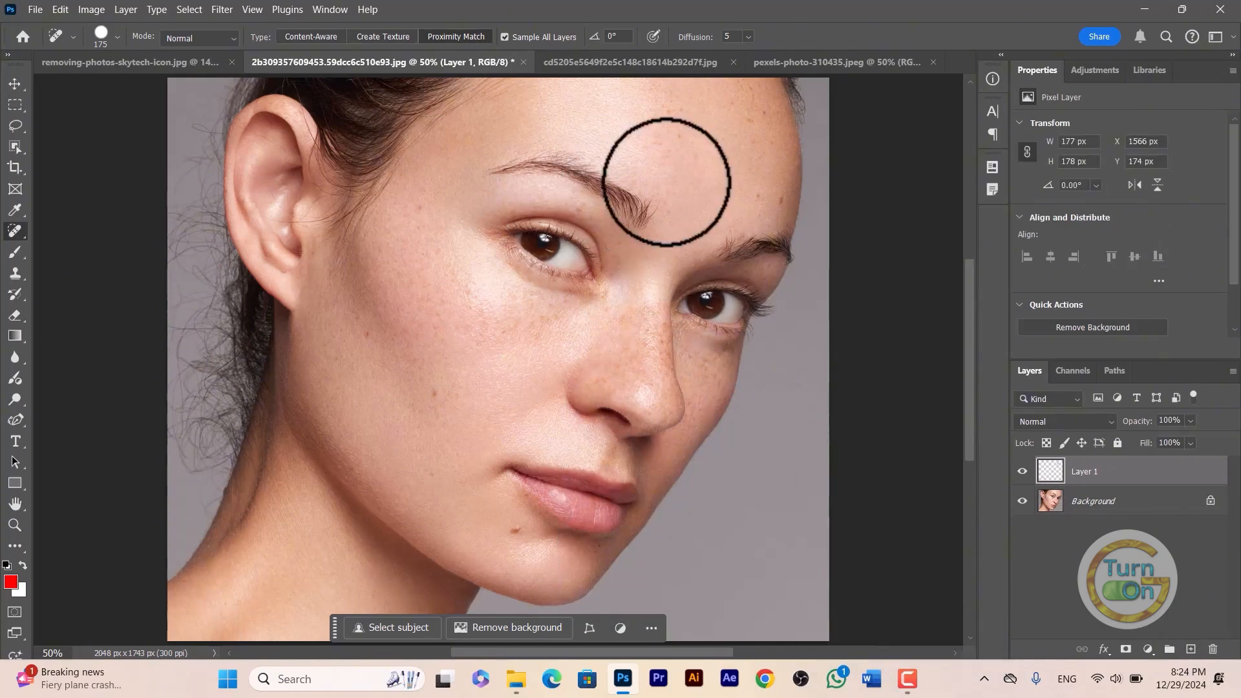
- Heal the dark spots on the far side of the forehead onto Layer 1 with the 175 px Proximity Match brush
{"action": "left_click", "coordinate": [755, 194]}
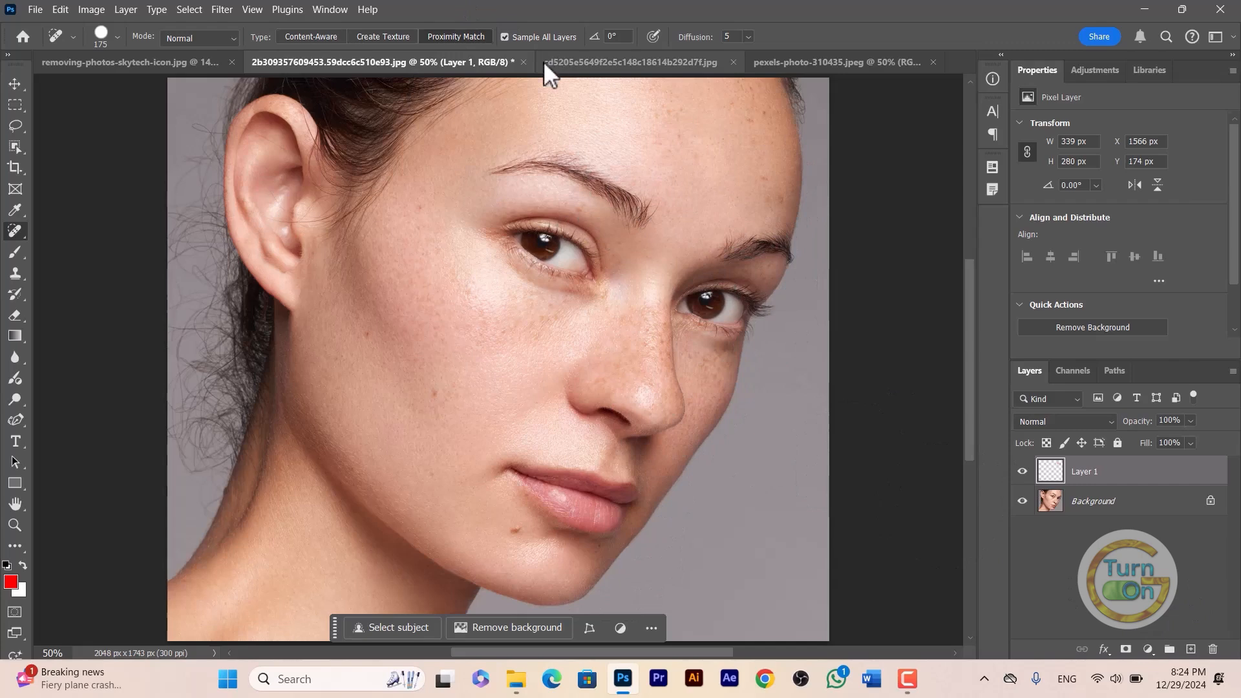
{"action": "left_click", "coordinate": [756, 181]}
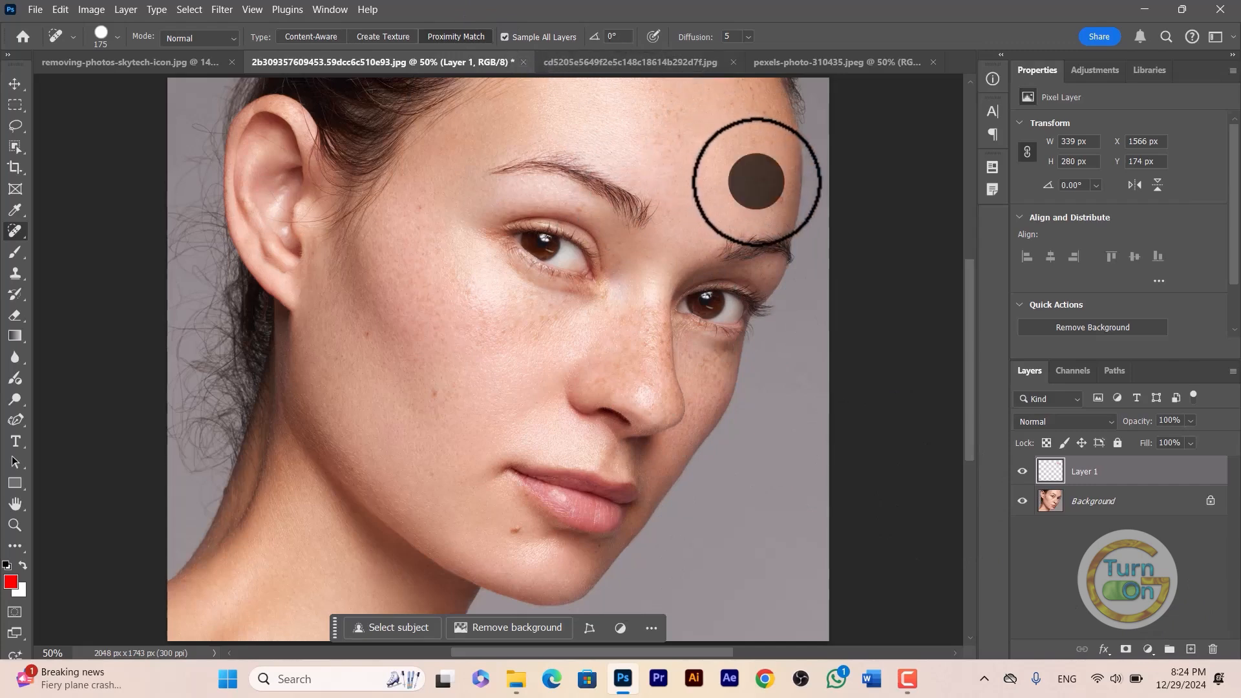
{"action": "left_click", "coordinate": [752, 124]}
{"action": "left_click", "coordinate": [743, 172]}
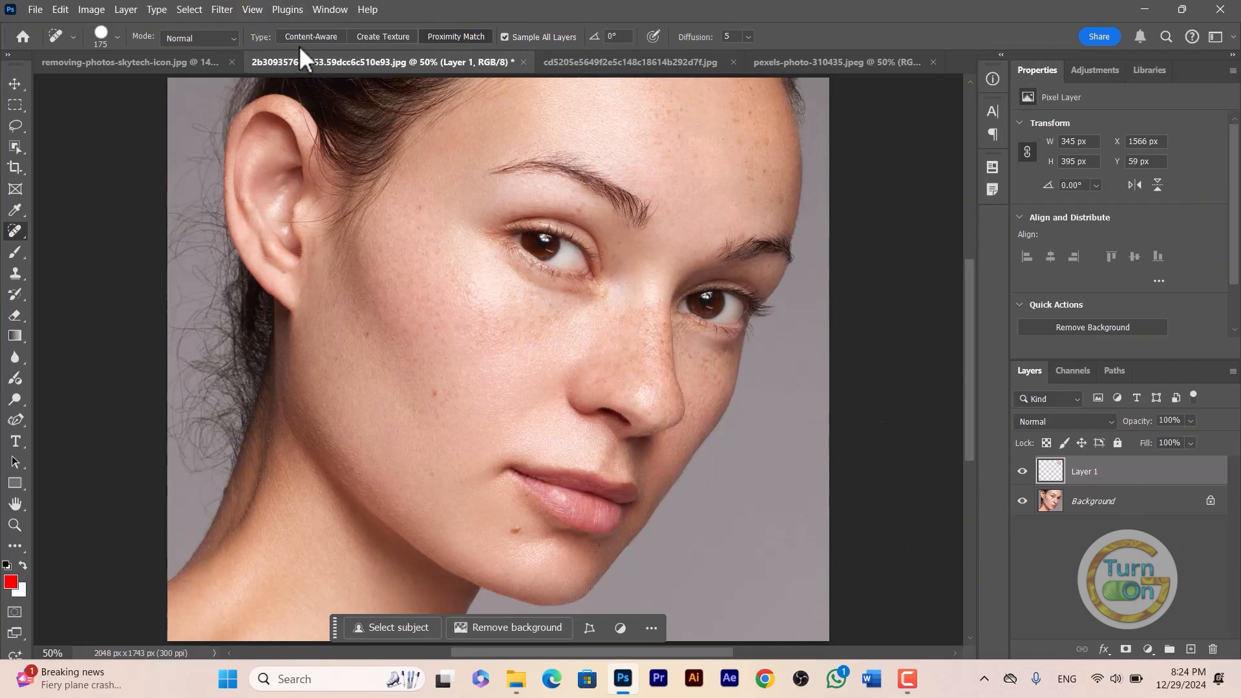
- Switch to the Content-Aware type, reduce the brush to 90 px, and heal the forehead, chin and cheek spots on Layer 1
{"action": "left_click", "coordinate": [740, 118]}
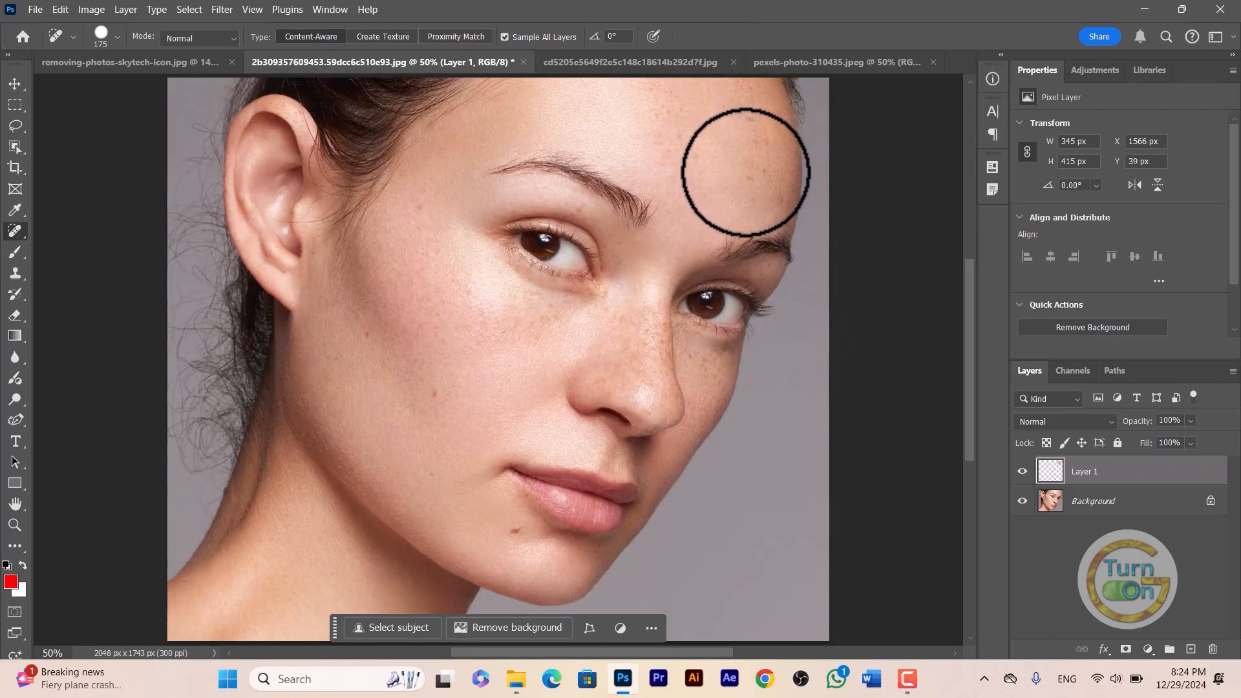
{"action": "key", "text": "bracketleft"}
{"action": "key", "text": "bracketleft"}
{"action": "key", "text": "bracketleft"}
{"action": "key", "text": "bracketleft"}
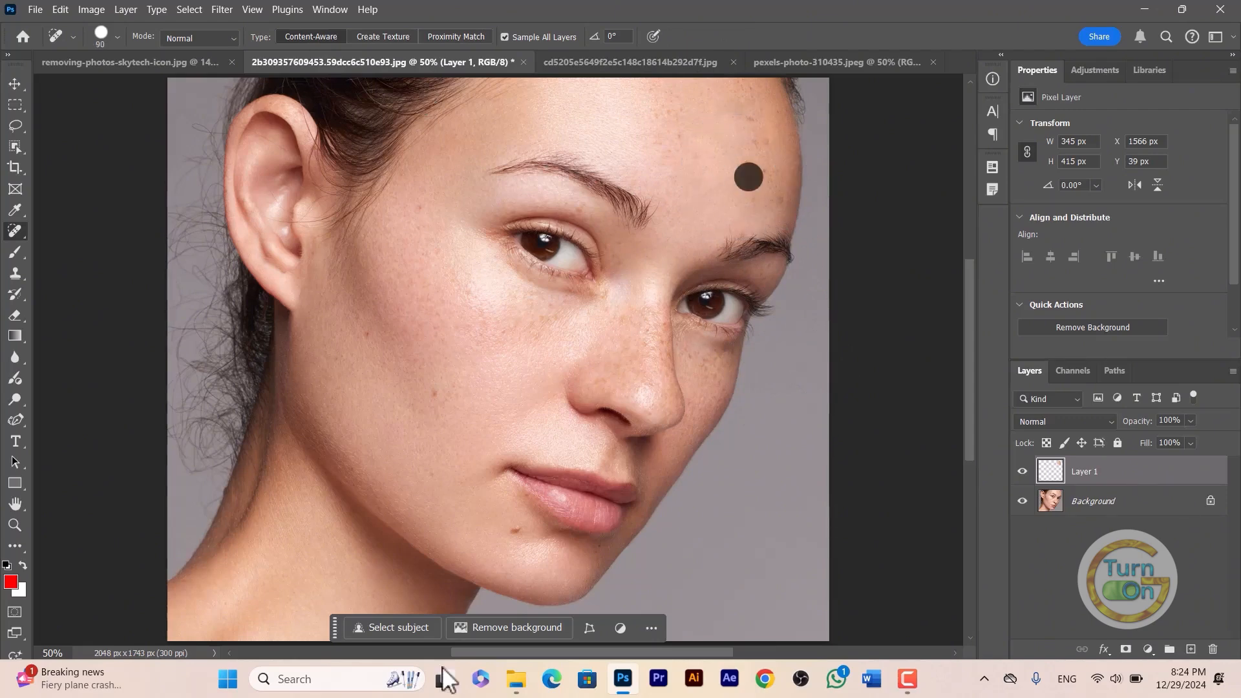
{"action": "left_click", "coordinate": [517, 531]}
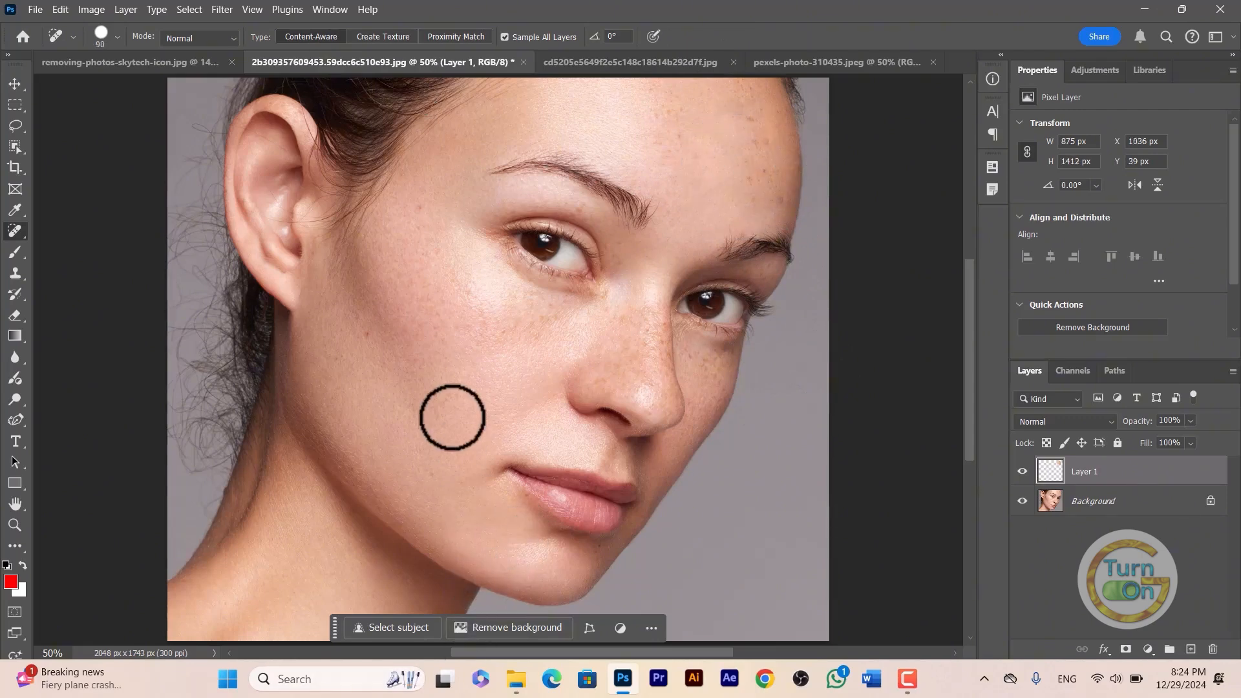
{"action": "left_click", "coordinate": [438, 394]}
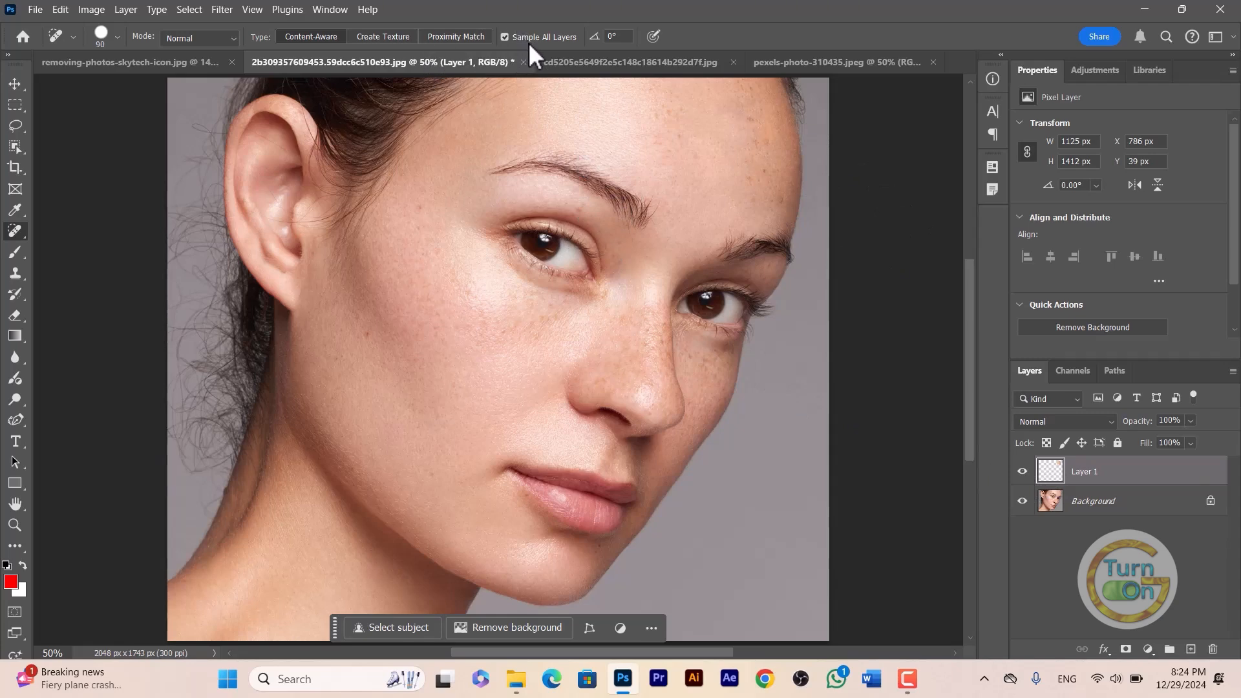
- Turn off Sample All Layers and try to heal the forehead spots with Layer 1 active
{"action": "left_click", "coordinate": [504, 37]}
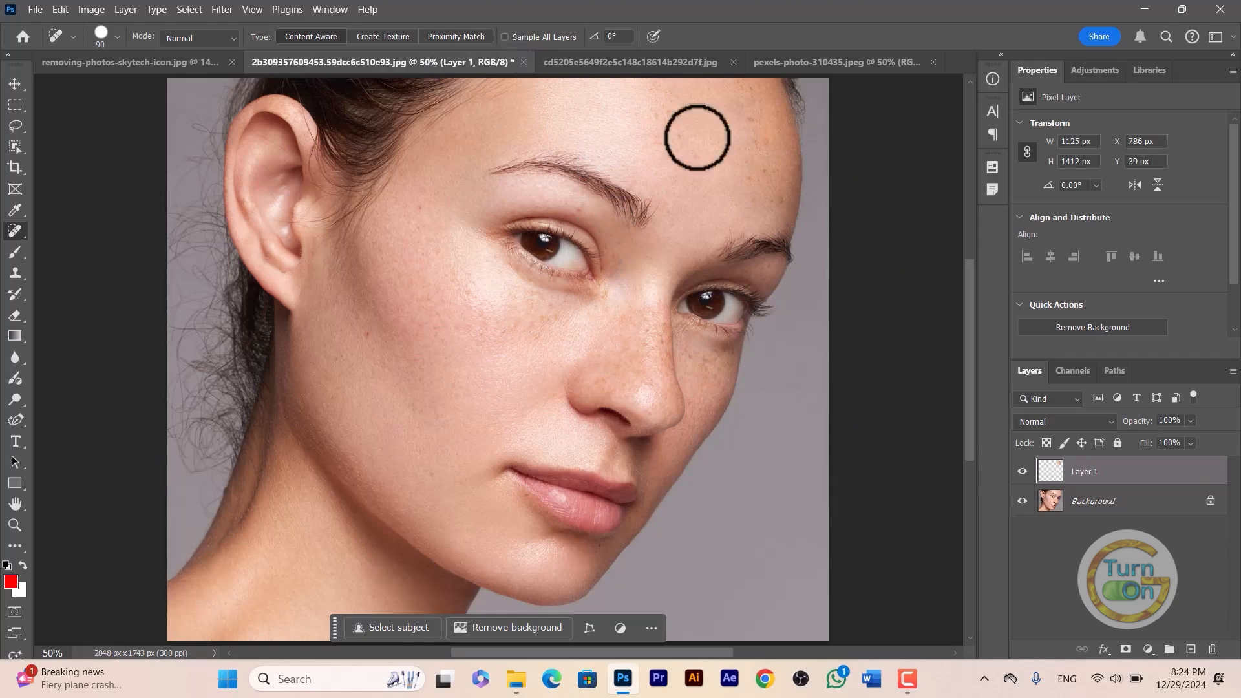
{"action": "left_click", "coordinate": [648, 102]}
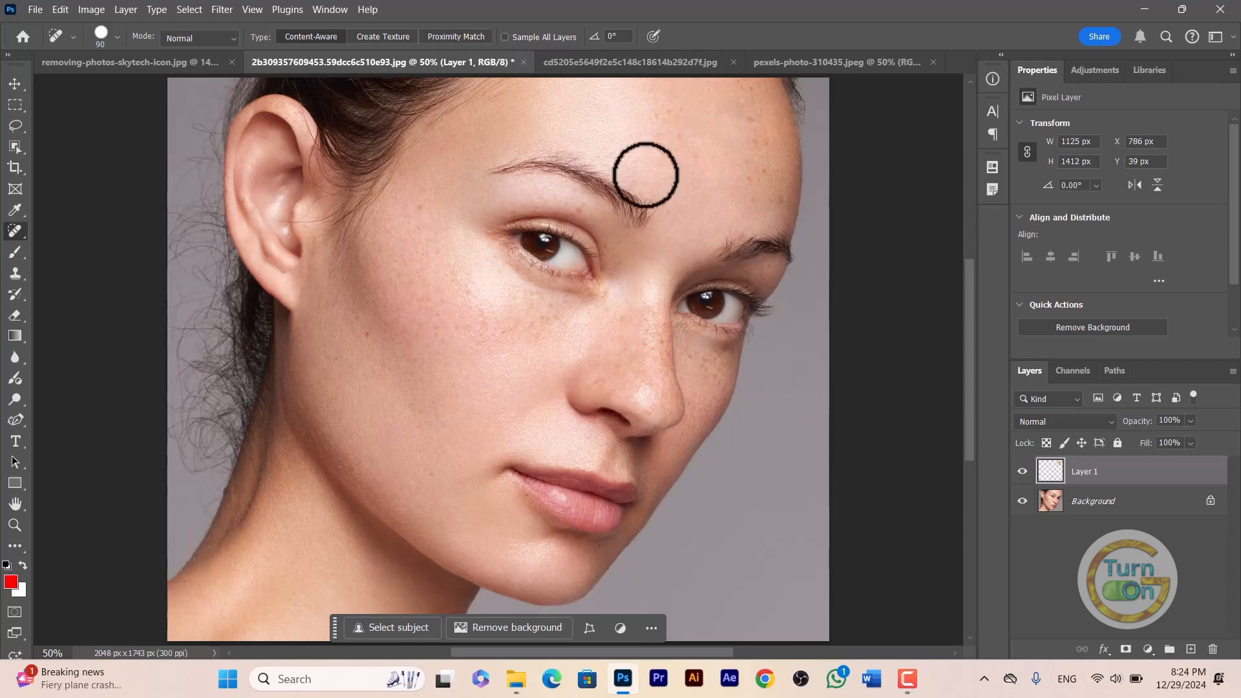
{"action": "left_click", "coordinate": [648, 125]}
{"action": "left_click", "coordinate": [671, 106]}
{"action": "left_click", "coordinate": [671, 124]}
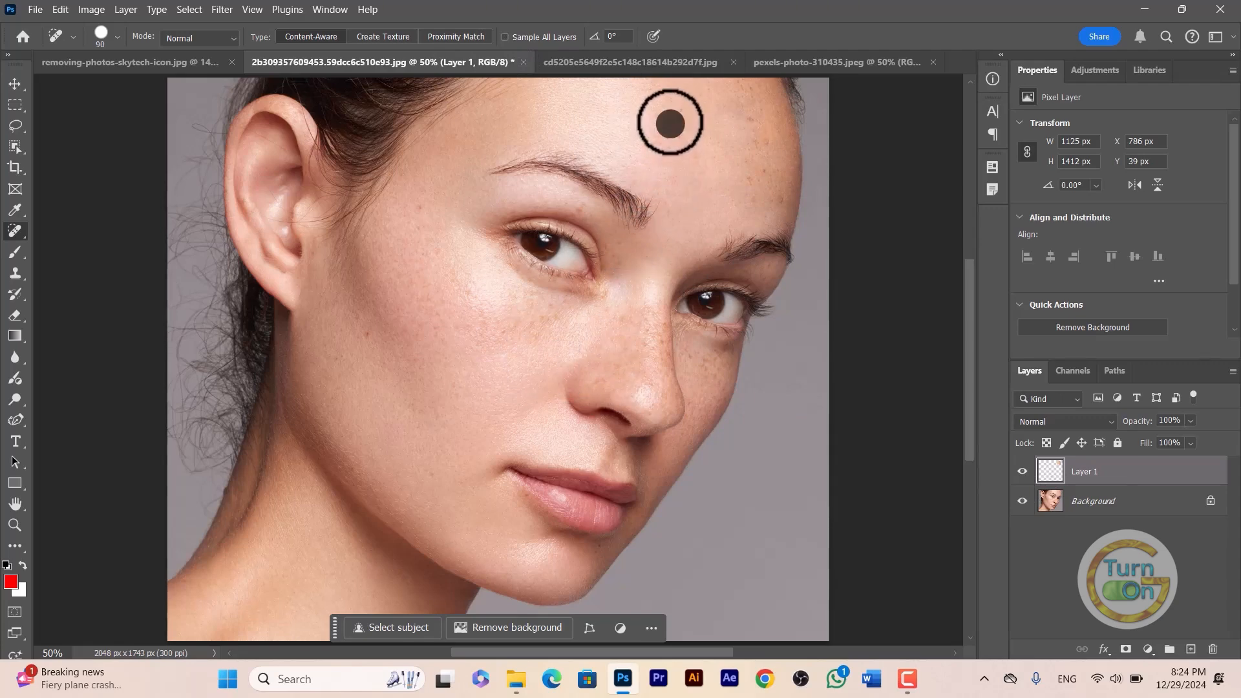
{"action": "left_click", "coordinate": [749, 125]}
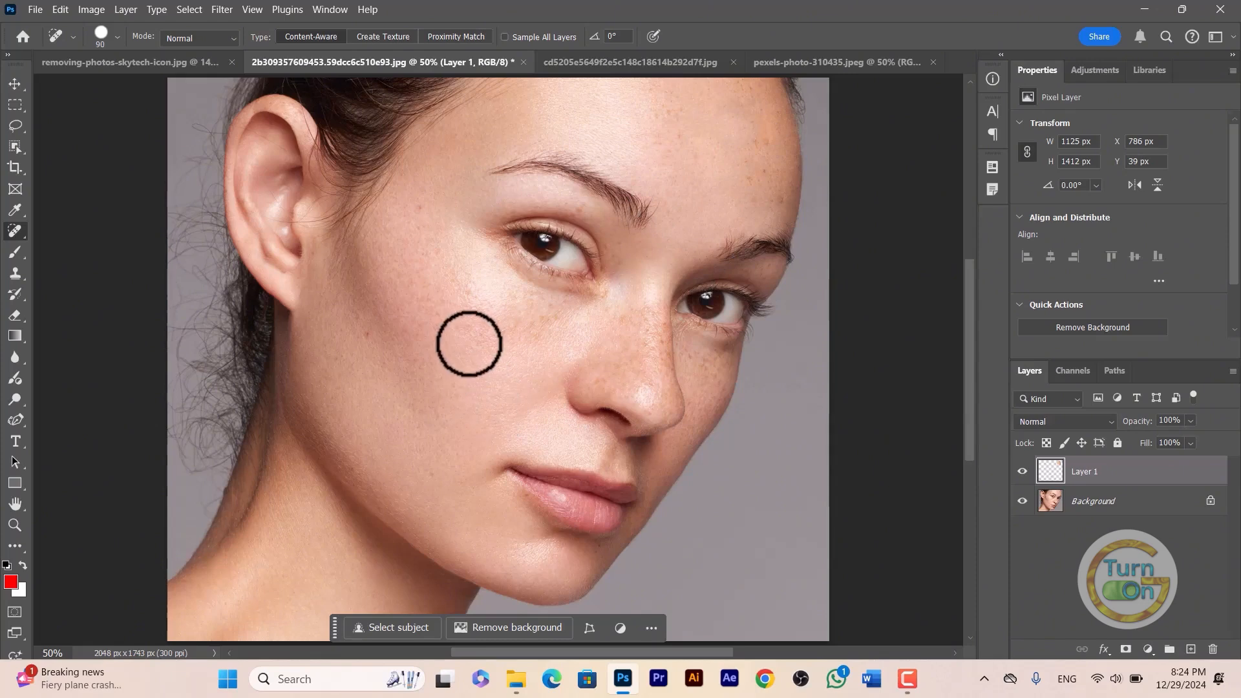
- Try to heal the spots on the outer cheek and temple on Layer 1 without sampling all layers
{"action": "left_click", "coordinate": [369, 330]}
{"action": "left_click", "coordinate": [367, 333]}
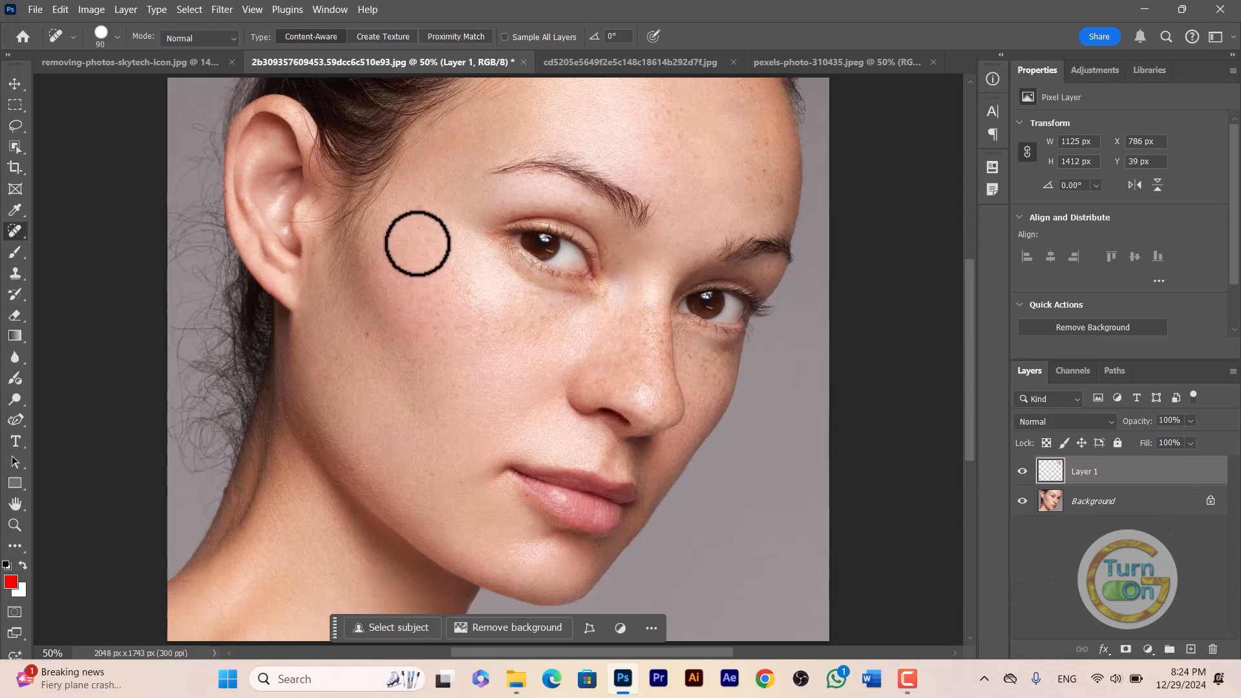
{"action": "left_click", "coordinate": [417, 209]}
{"action": "left_click", "coordinate": [420, 232]}
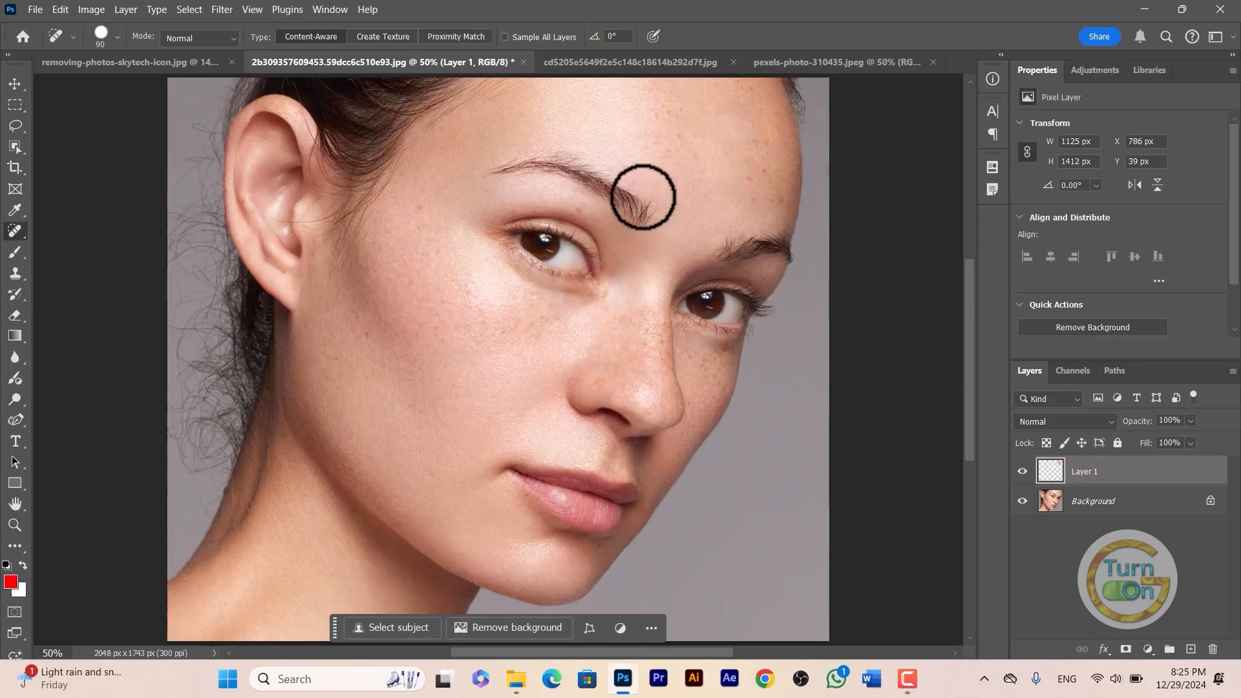
{"action": "mouse_move", "coordinate": [495, 171]}
{"action": "left_mouse_down"}
{"action": "mouse_move", "coordinate": [443, 223]}
{"action": "mouse_move", "coordinate": [417, 275]}
{"action": "left_mouse_up"}
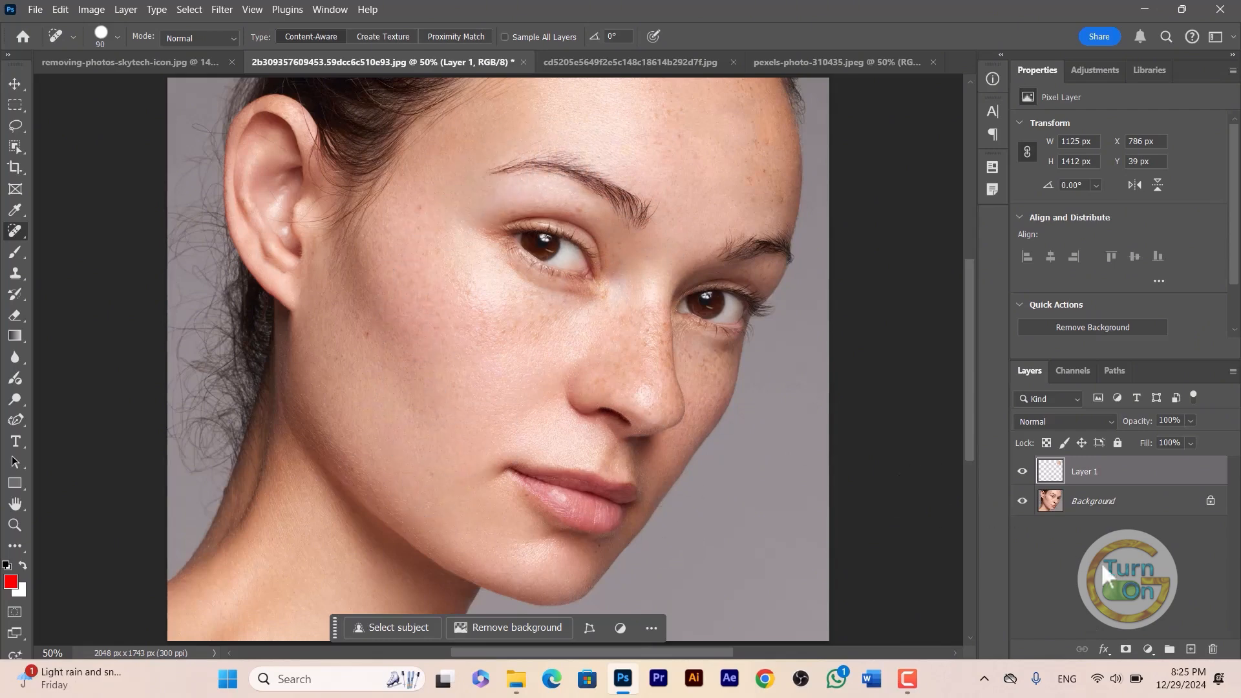
- Make the Background layer active and heal the outer cheek spot and the temple spot on it
{"action": "left_click", "coordinate": [1106, 507]}
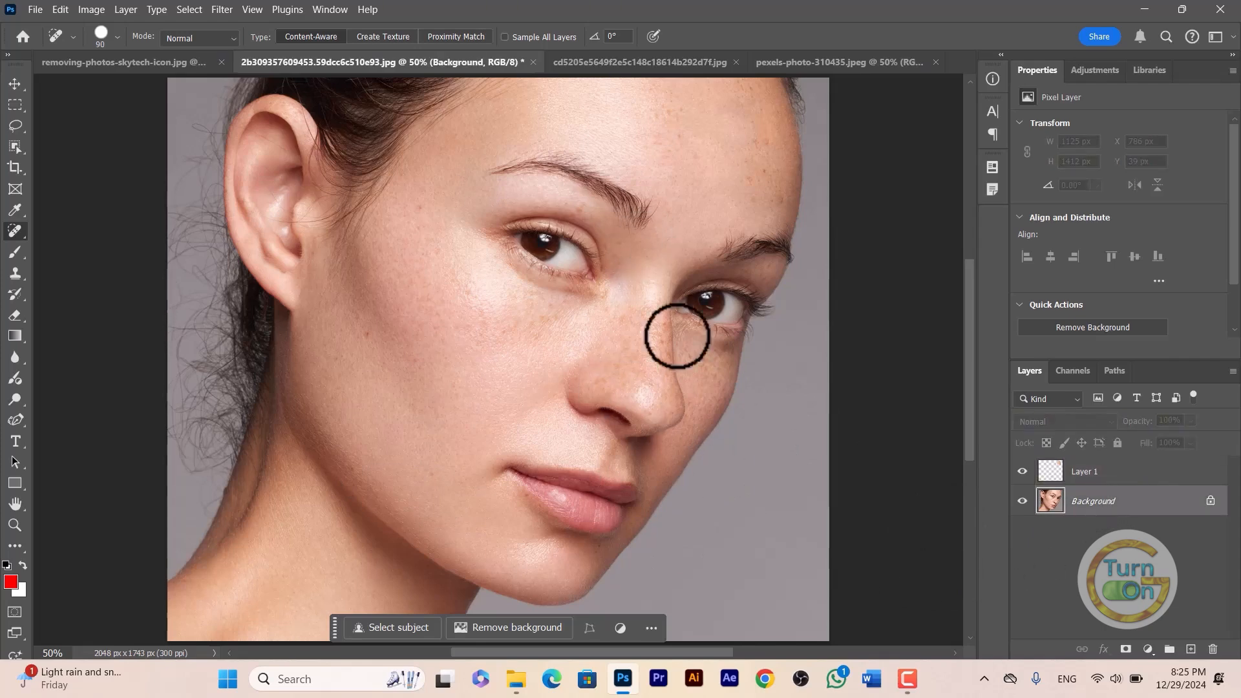
{"action": "left_click", "coordinate": [364, 336]}
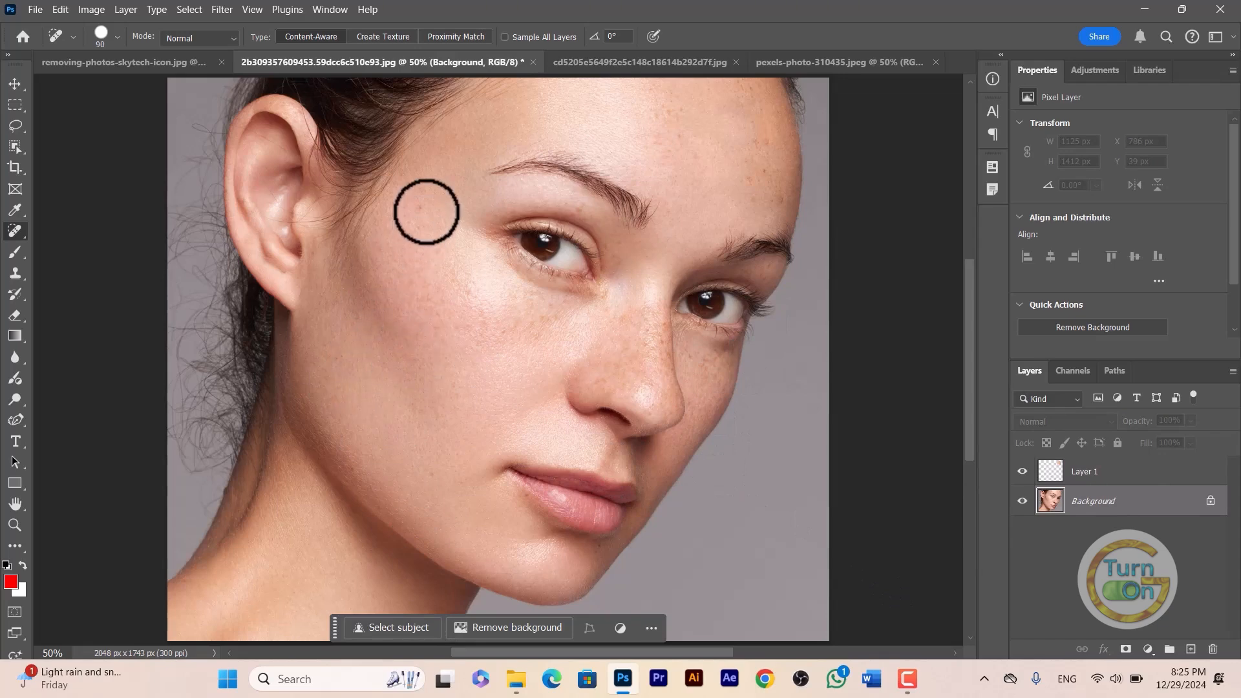
{"action": "left_click", "coordinate": [417, 206]}
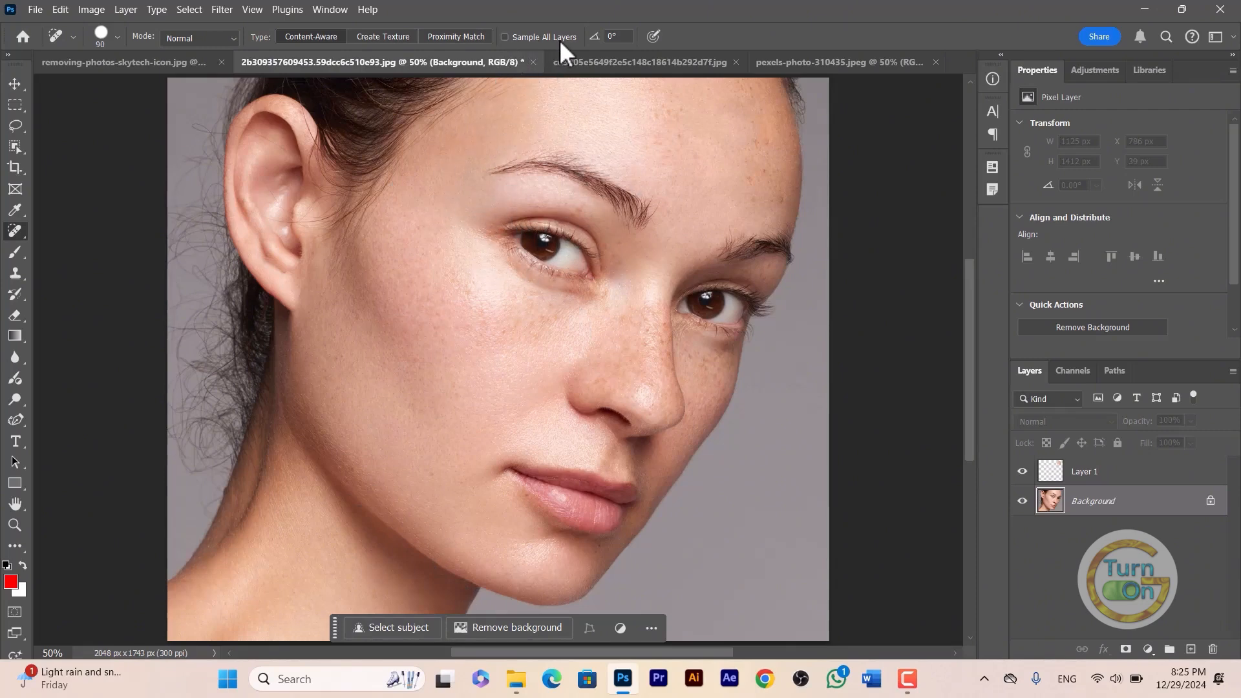
- Turn Sample All Layers back on and heal the forehead spots onto Layer 1
{"action": "left_click", "coordinate": [504, 37]}
{"action": "left_click", "coordinate": [1090, 479]}
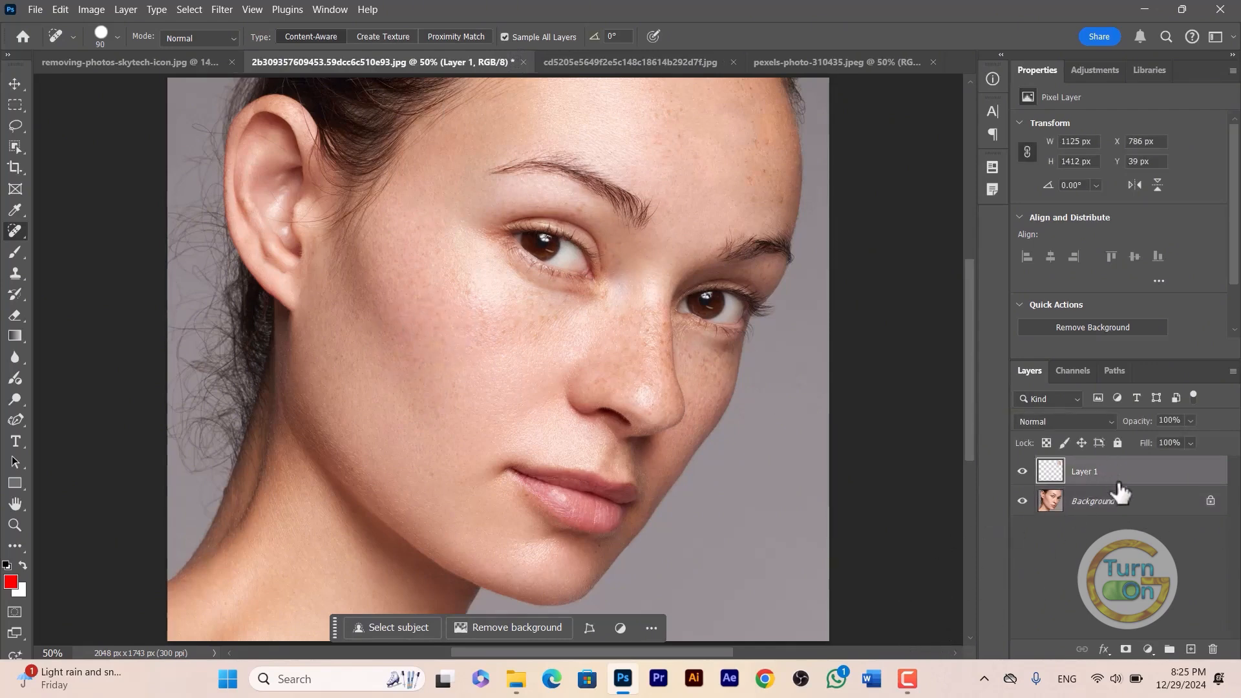
{"action": "left_click", "coordinate": [674, 138]}
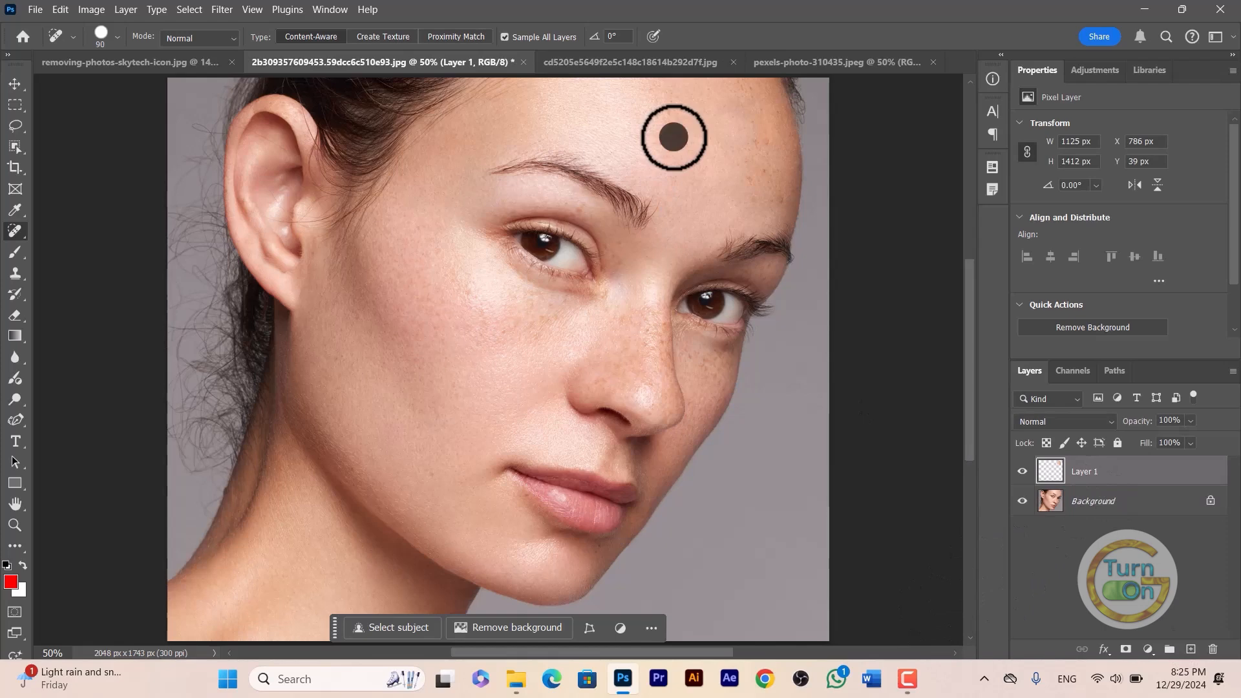
{"action": "left_click", "coordinate": [690, 153]}
{"action": "left_click", "coordinate": [765, 141]}
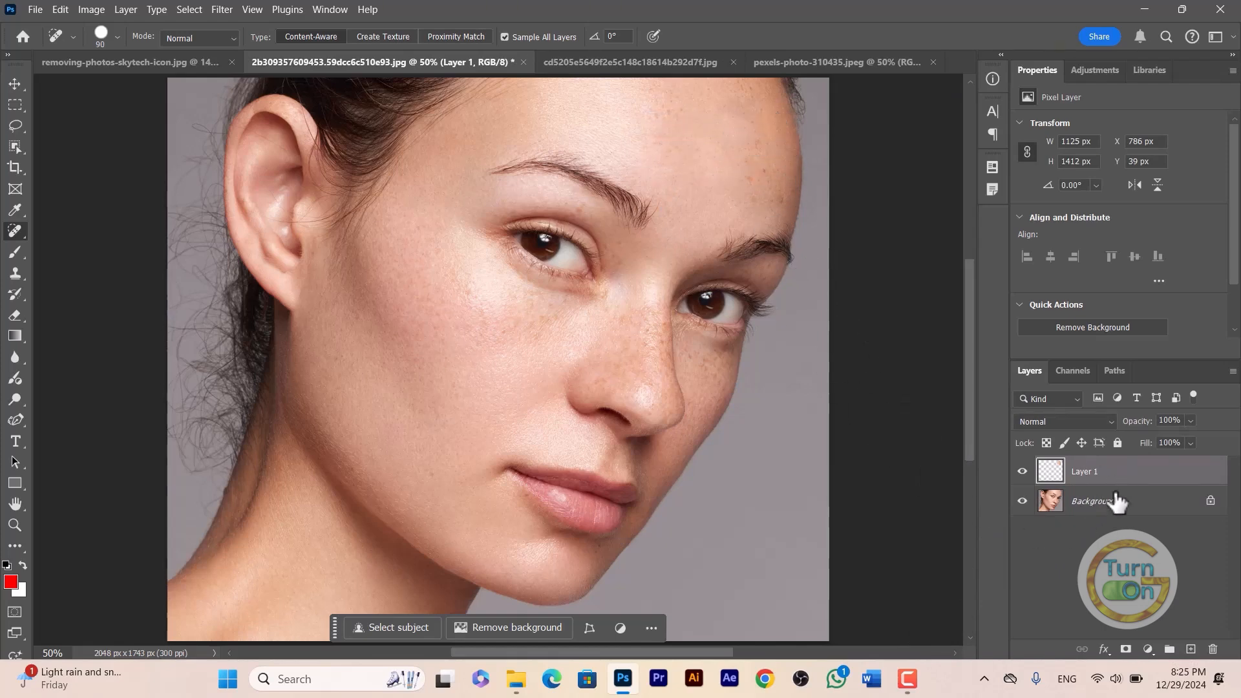
- Delete Layer 1 with its healing strokes, and add and delete another empty layer
{"action": "key", "text": "ctrl+e"}
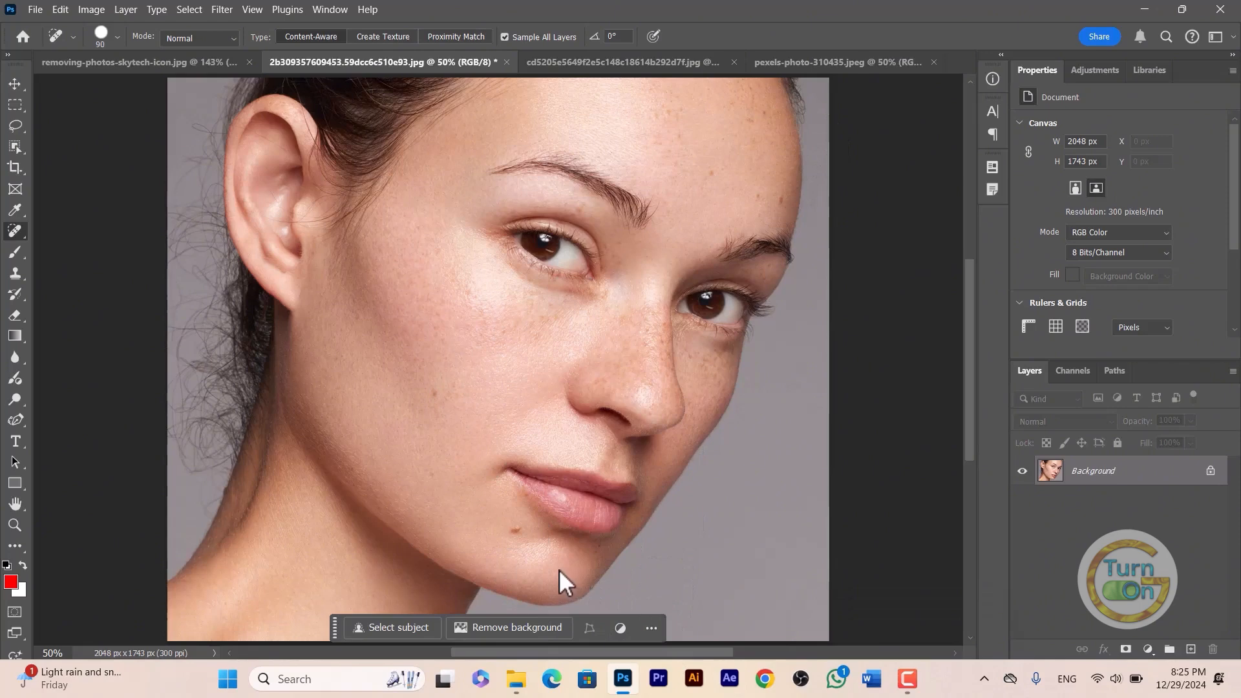
{"action": "left_click", "coordinate": [1190, 649]}
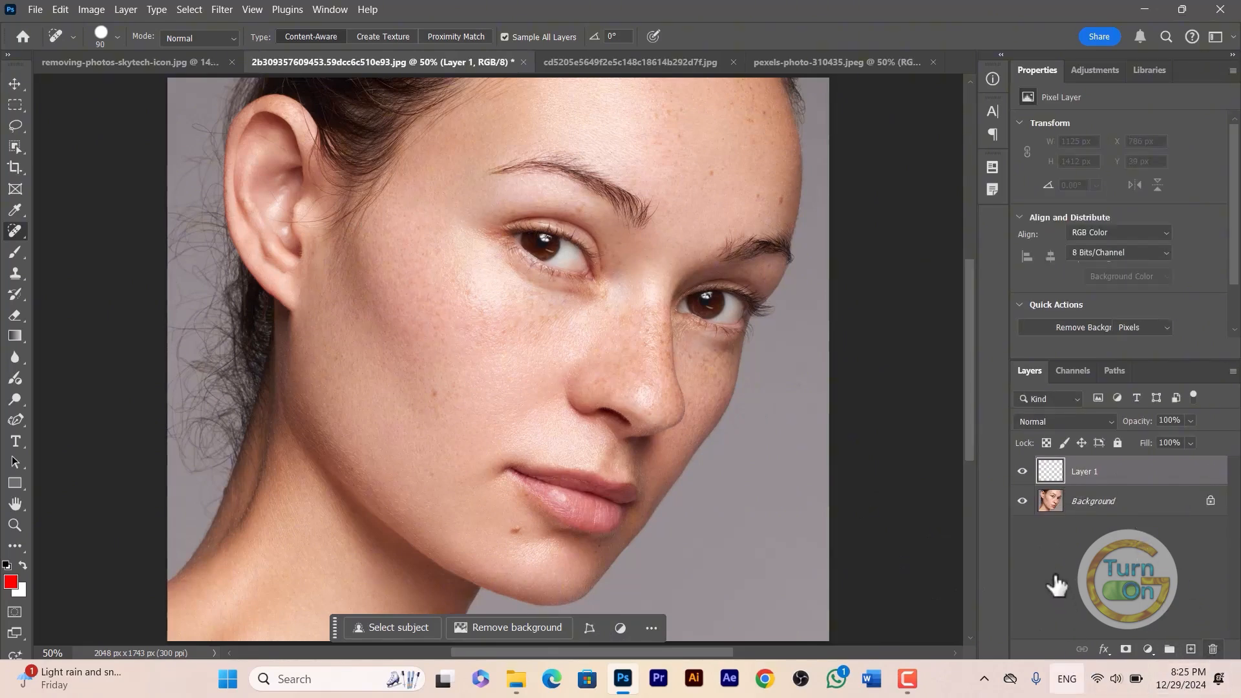
{"action": "key", "text": "Delete"}
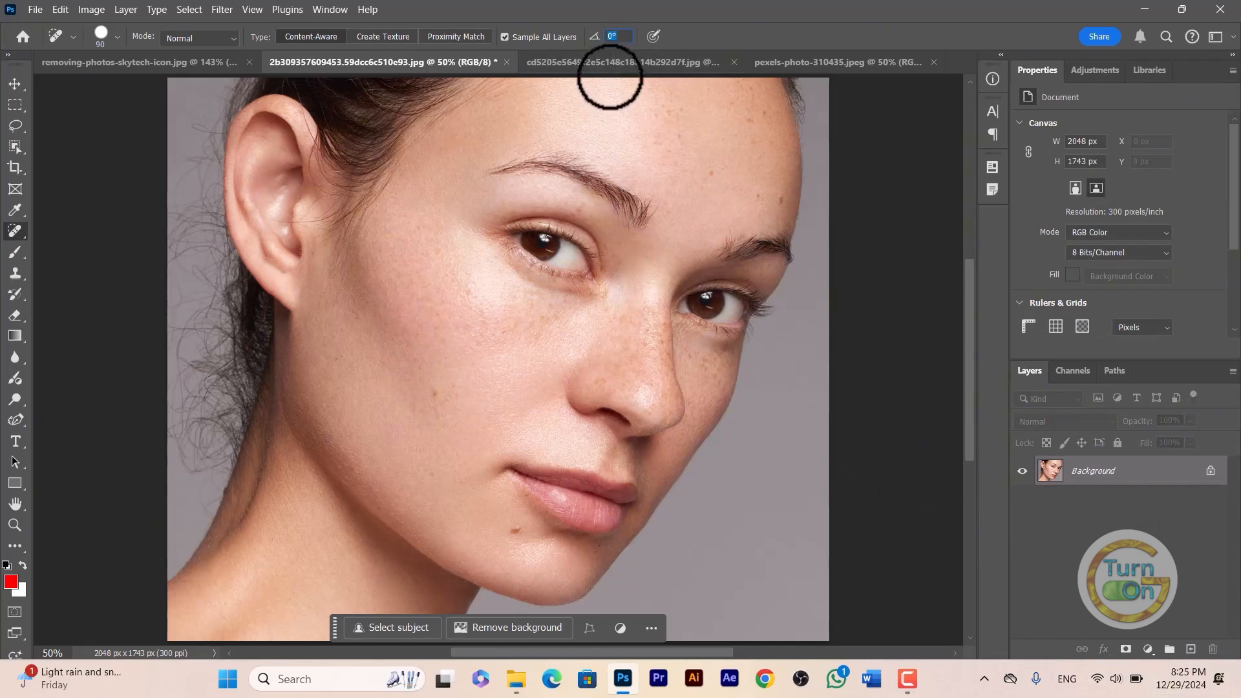
- Heal the cheek mole, chin mole and central forehead spot on the Background, and set the brush angle to 45°
{"action": "left_click", "coordinate": [615, 37]}
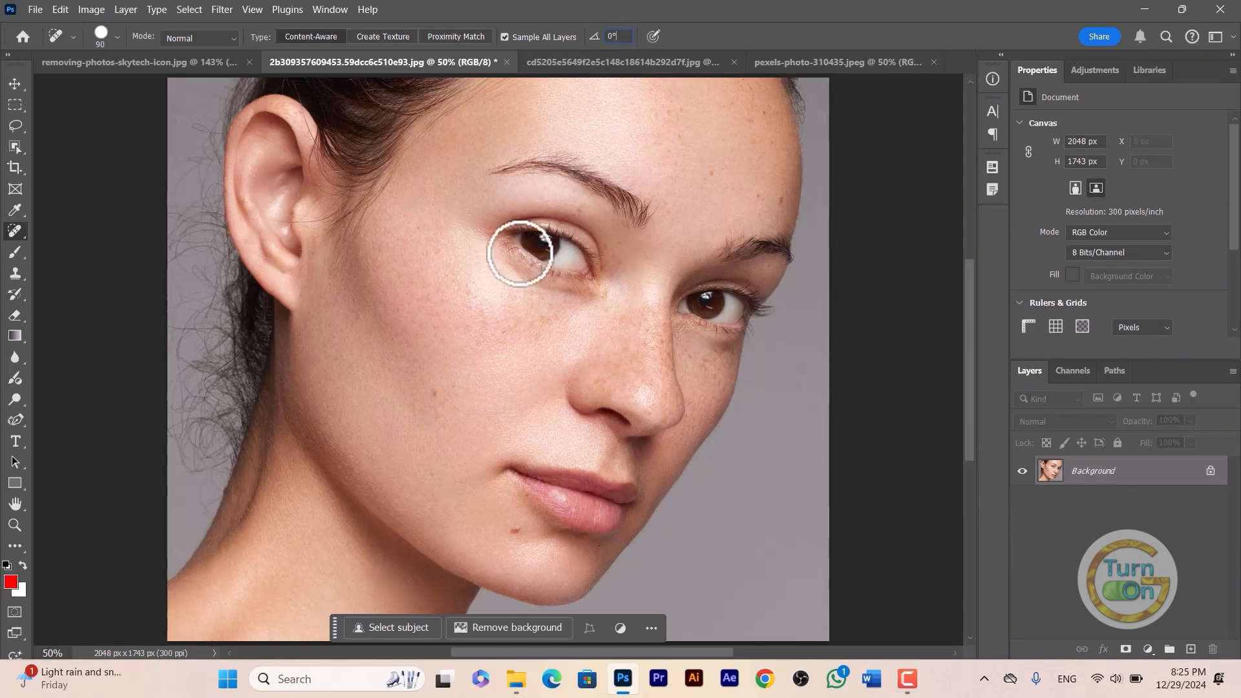
{"action": "left_click", "coordinate": [437, 397]}
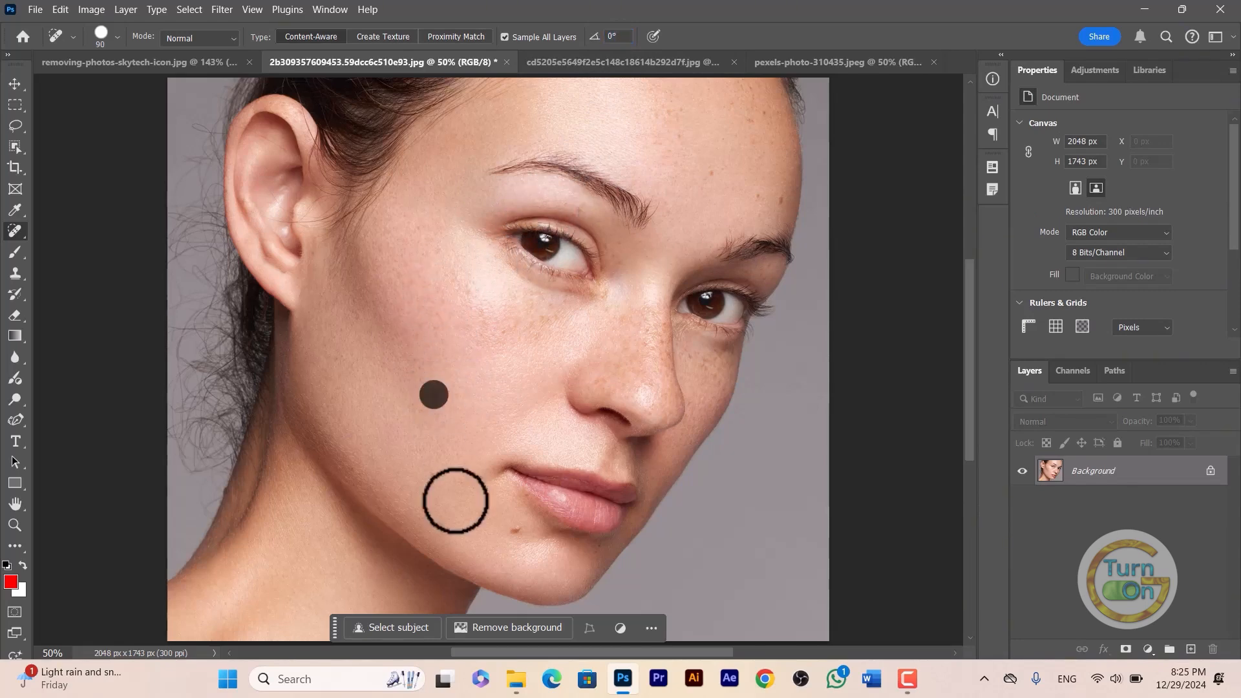
{"action": "left_click", "coordinate": [514, 528]}
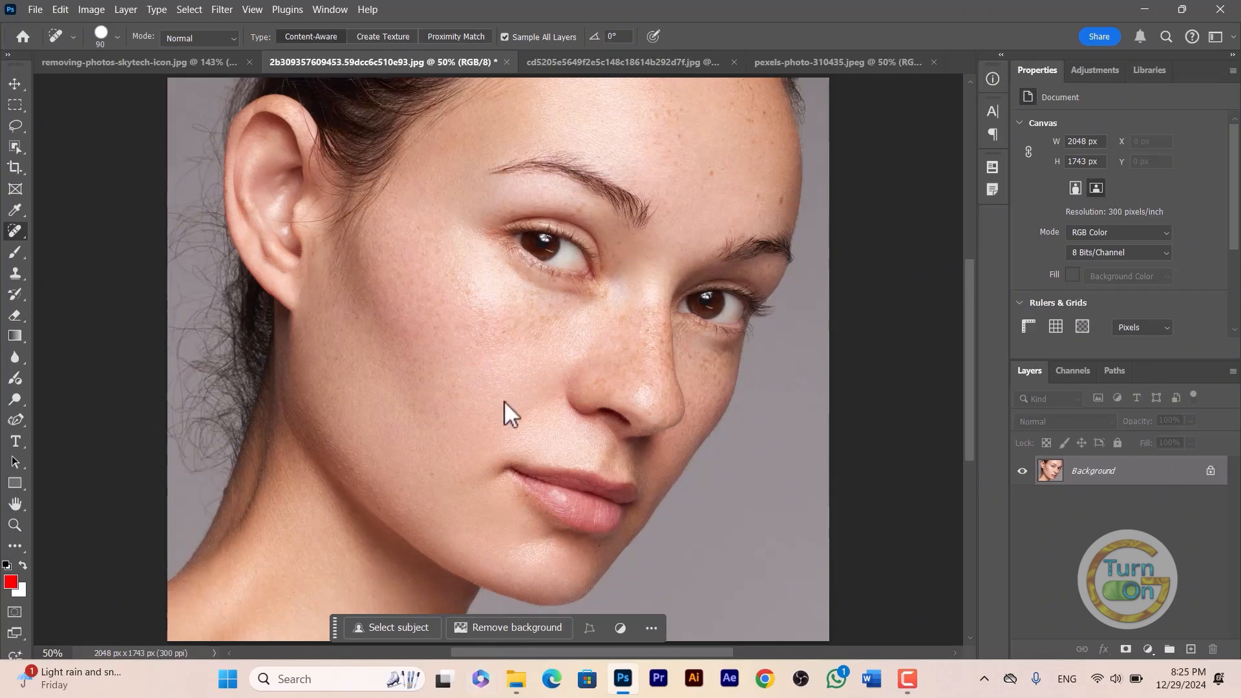
{"action": "left_click", "coordinate": [710, 171]}
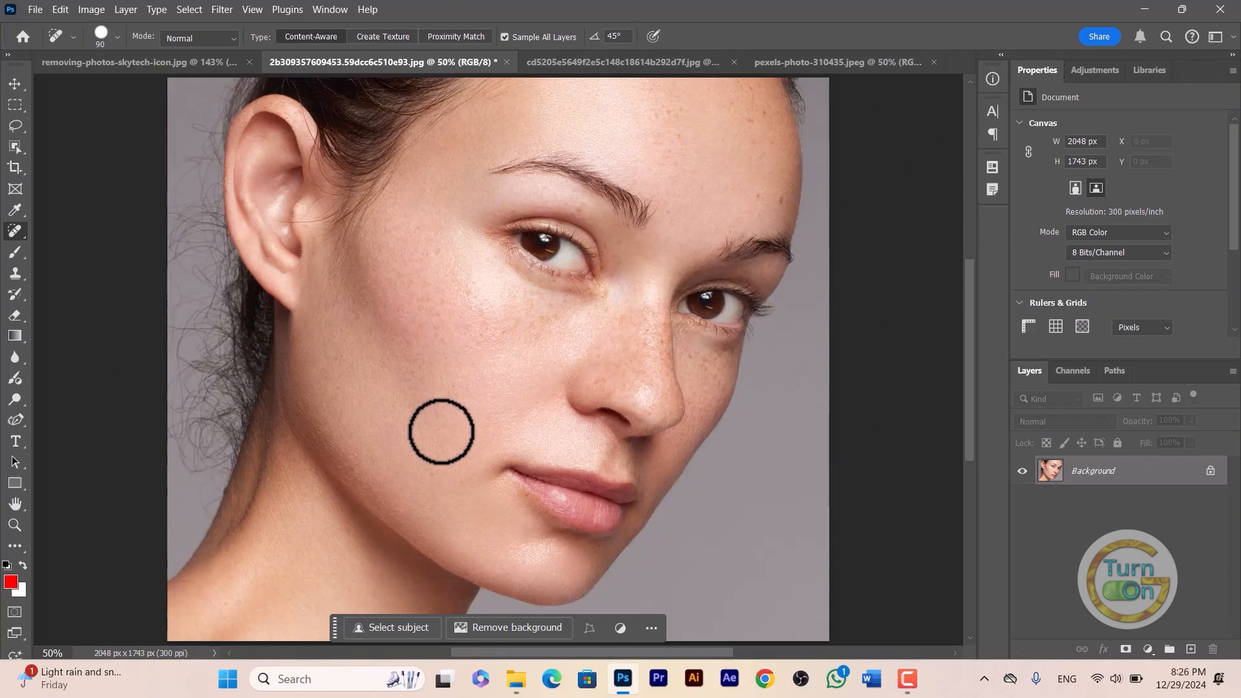
- Enlarge the brush to 200 px, try to heal over the whole mouth with Content-Aware, and undo the strokes
{"action": "key", "text": "bracketright"}
{"action": "key", "text": "bracketright"}
{"action": "key", "text": "bracketright"}
{"action": "key", "text": "bracketright"}
{"action": "key", "text": "bracketright"}
{"action": "mouse_move", "coordinate": [507, 456]}
{"action": "left_mouse_down"}
{"action": "mouse_move", "coordinate": [628, 513]}
{"action": "mouse_move", "coordinate": [577, 519]}
{"action": "mouse_move", "coordinate": [546, 505]}
{"action": "mouse_move", "coordinate": [531, 537]}
{"action": "left_mouse_up"}
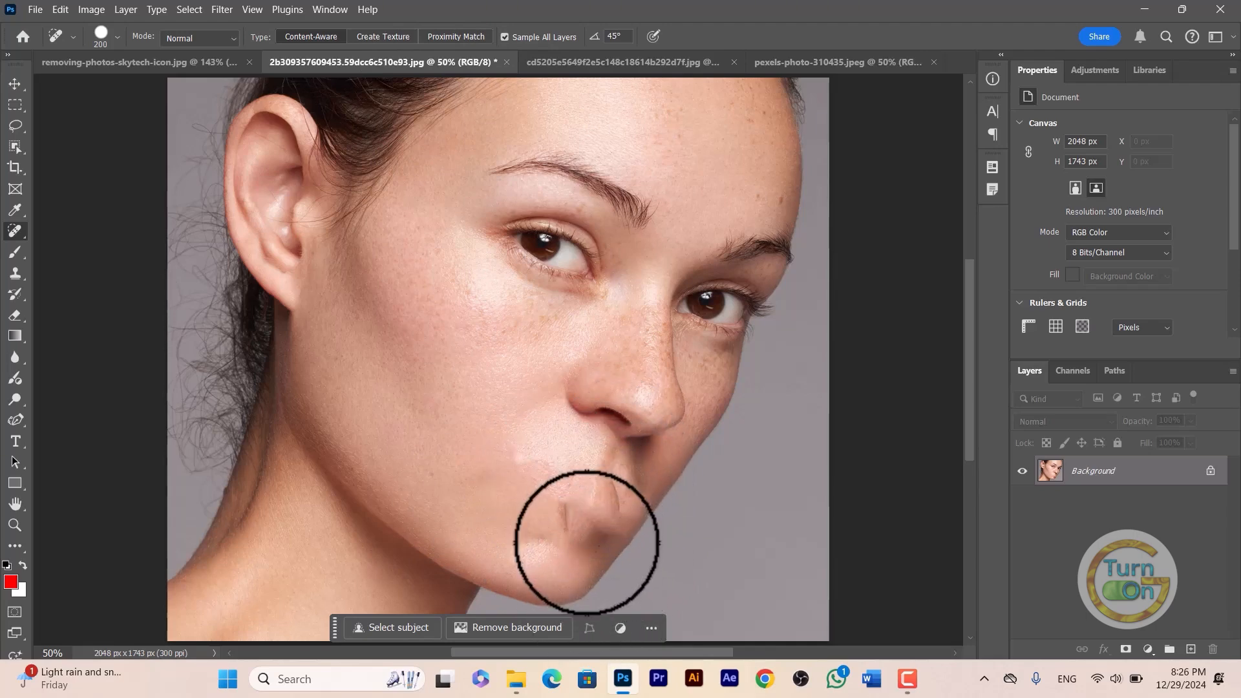
{"action": "mouse_move", "coordinate": [590, 540]}
{"action": "left_mouse_down"}
{"action": "mouse_move", "coordinate": [562, 561]}
{"action": "mouse_move", "coordinate": [513, 493]}
{"action": "left_mouse_up"}
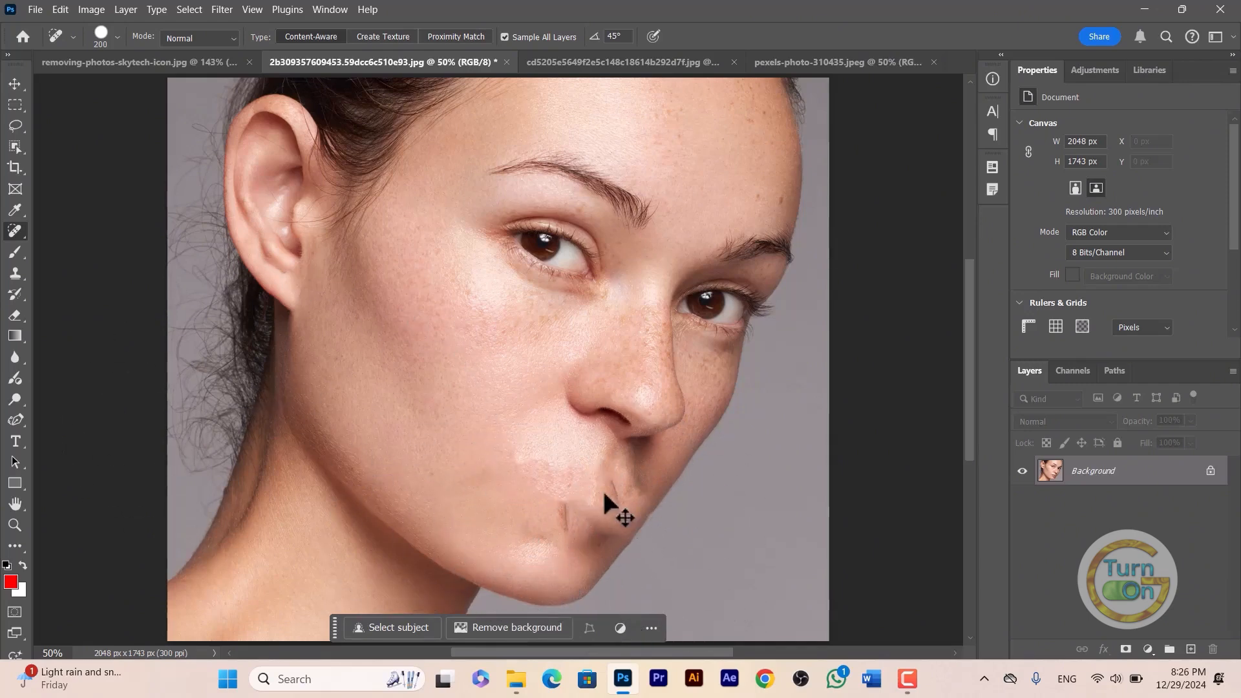
{"action": "key", "text": "ctrl+z"}
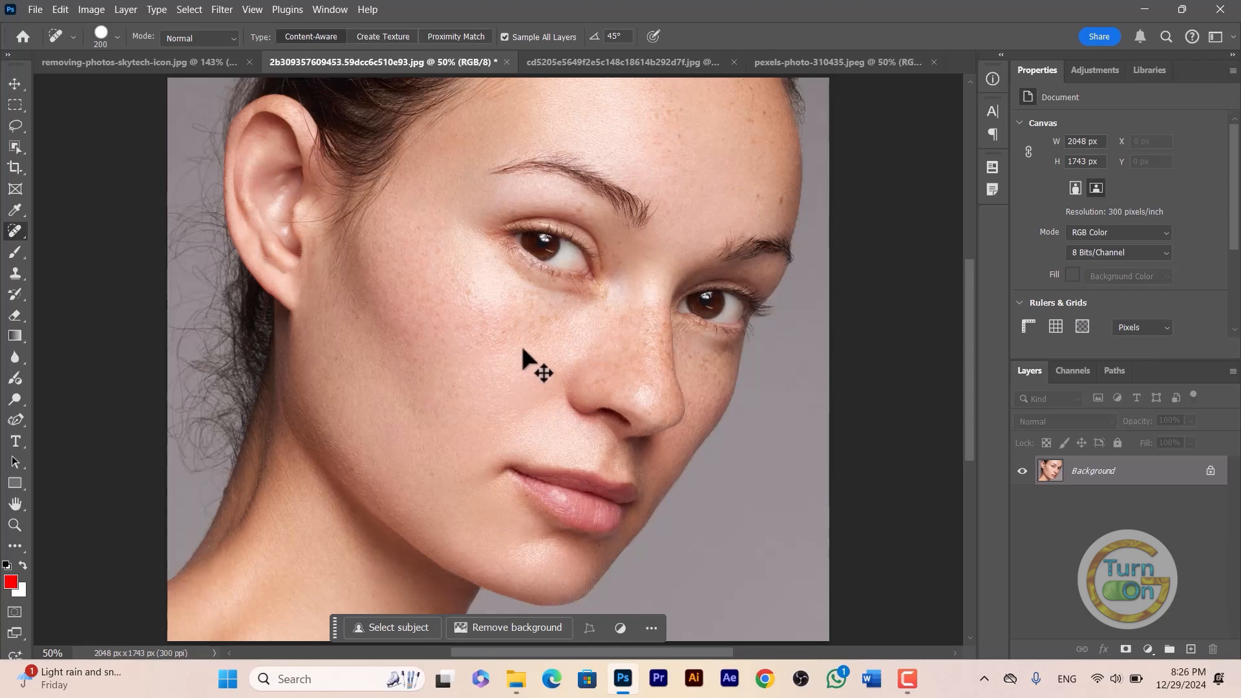
- Look through the tools grouped with the Spot Healing Brush, keeping the Spot Healing Brush active
{"action": "scroll", "coordinate": [545, 386], "scroll_direction": "up", "scroll_amount": 1}
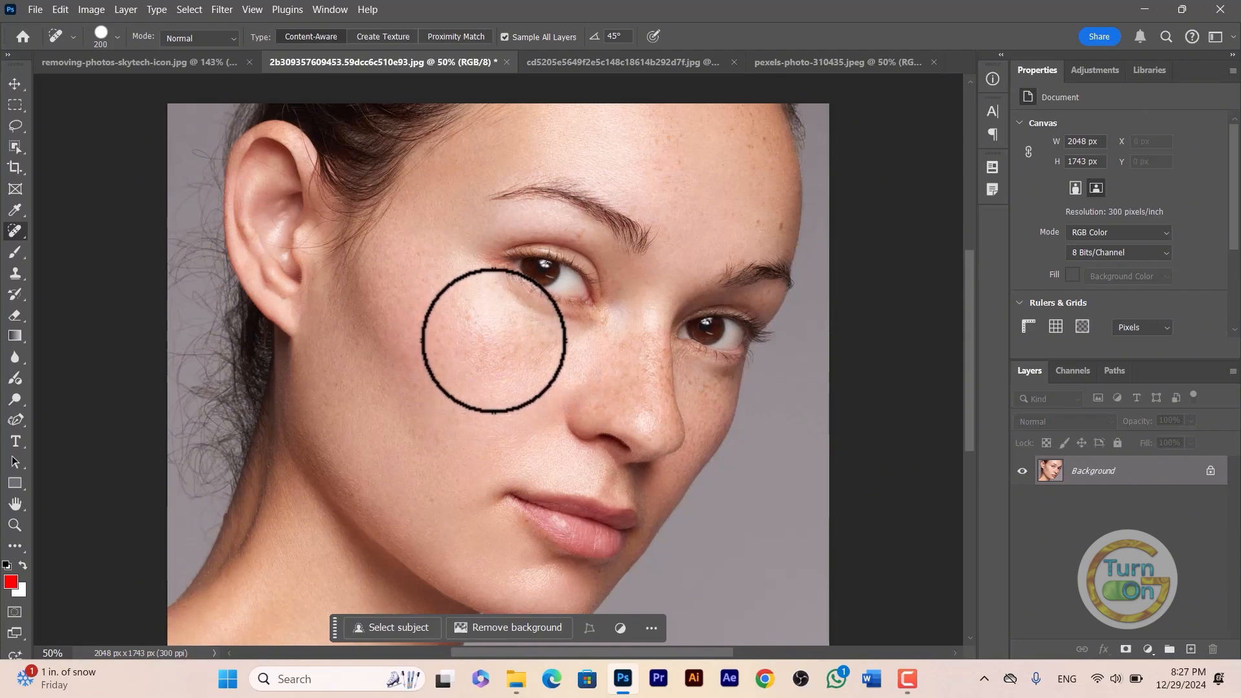
{"action": "right_click", "coordinate": [14, 231]}
{"action": "left_click", "coordinate": [72, 231]}
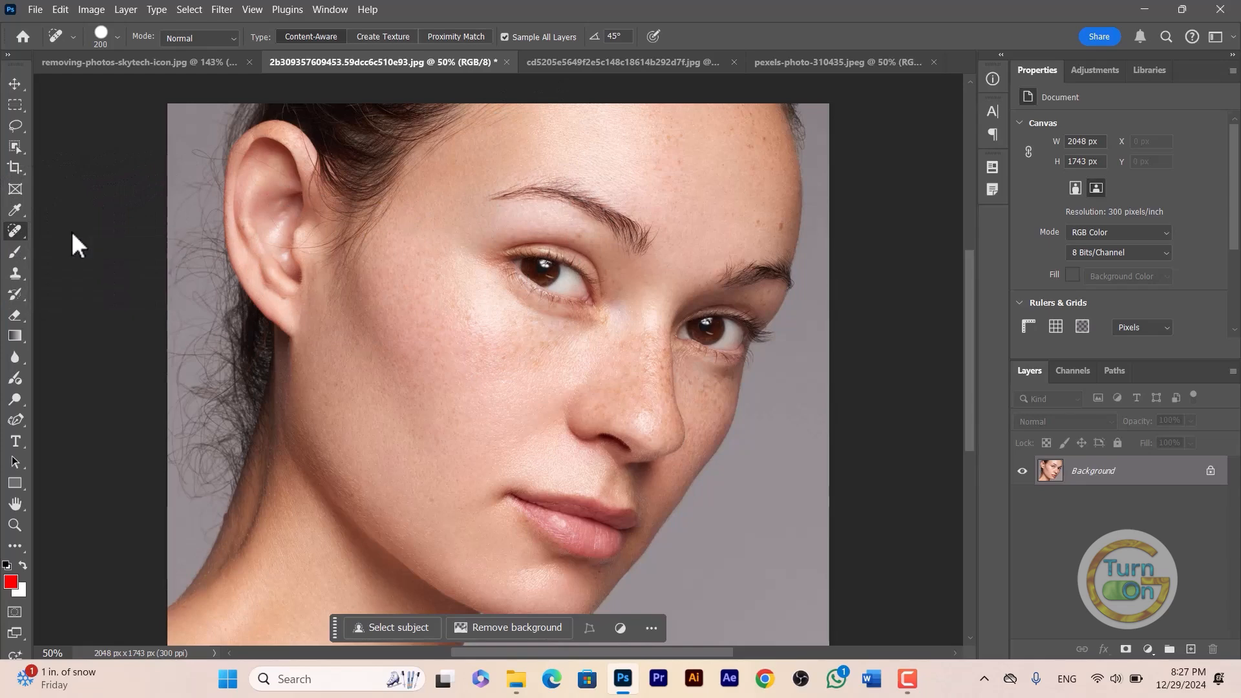
{"action": "right_click", "coordinate": [24, 233]}
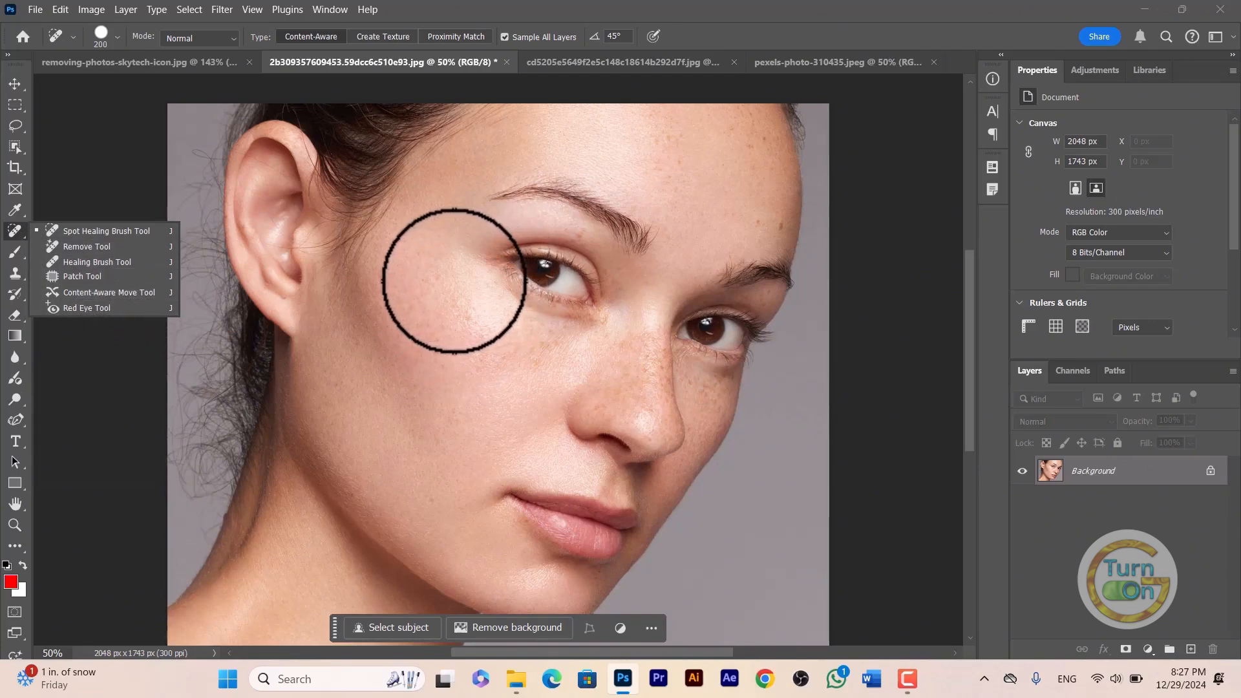
{"action": "left_click", "coordinate": [449, 320]}
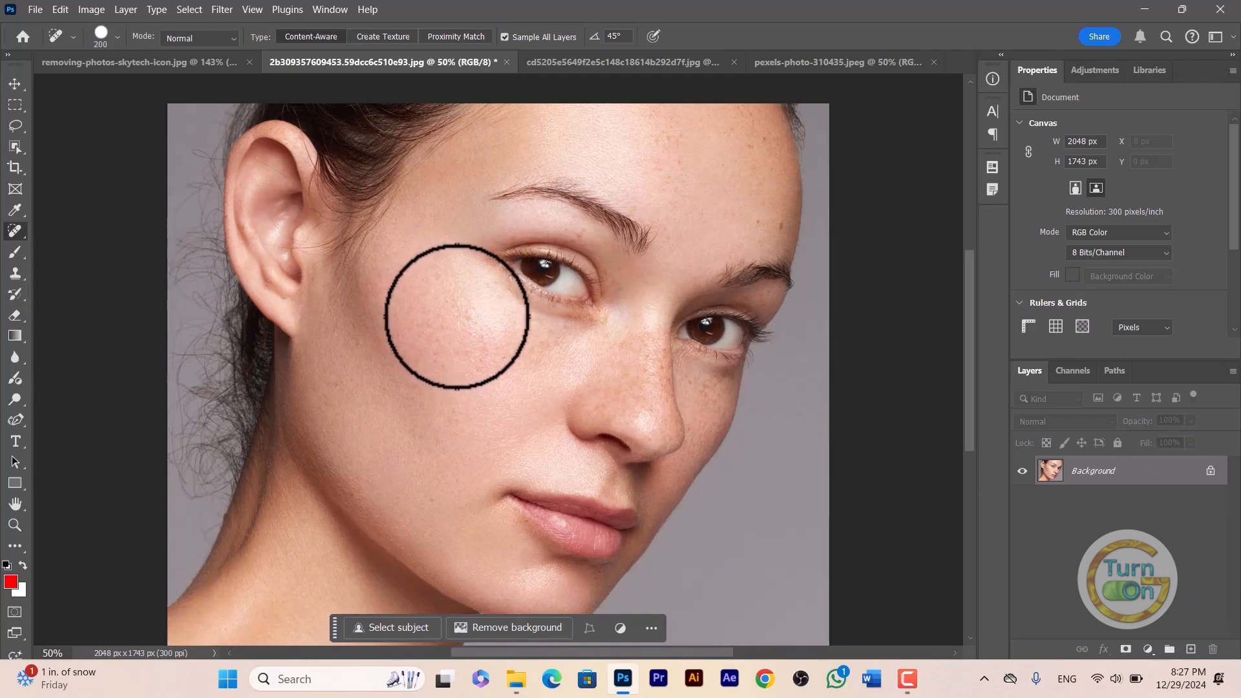
{"action": "left_click", "coordinate": [463, 313]}
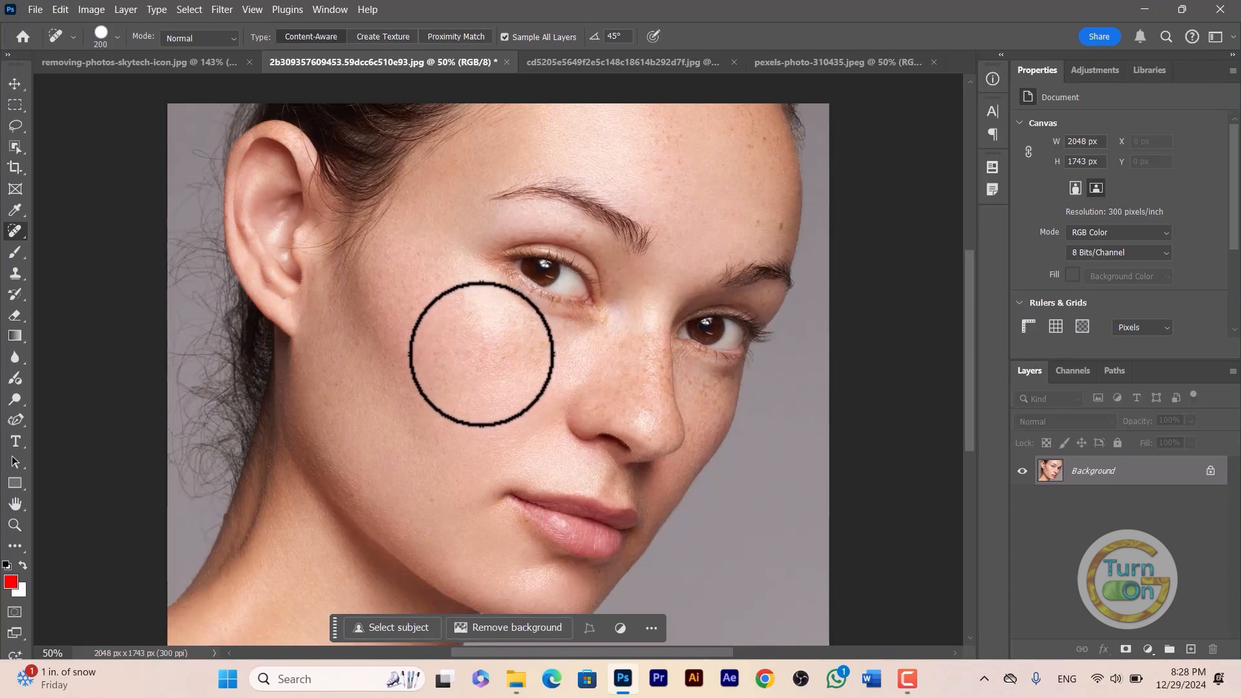
- Switch to the beach photo and paint the 200 px Content-Aware healing brush over the umbrella and both deck chairs
{"action": "left_click", "coordinate": [132, 59]}
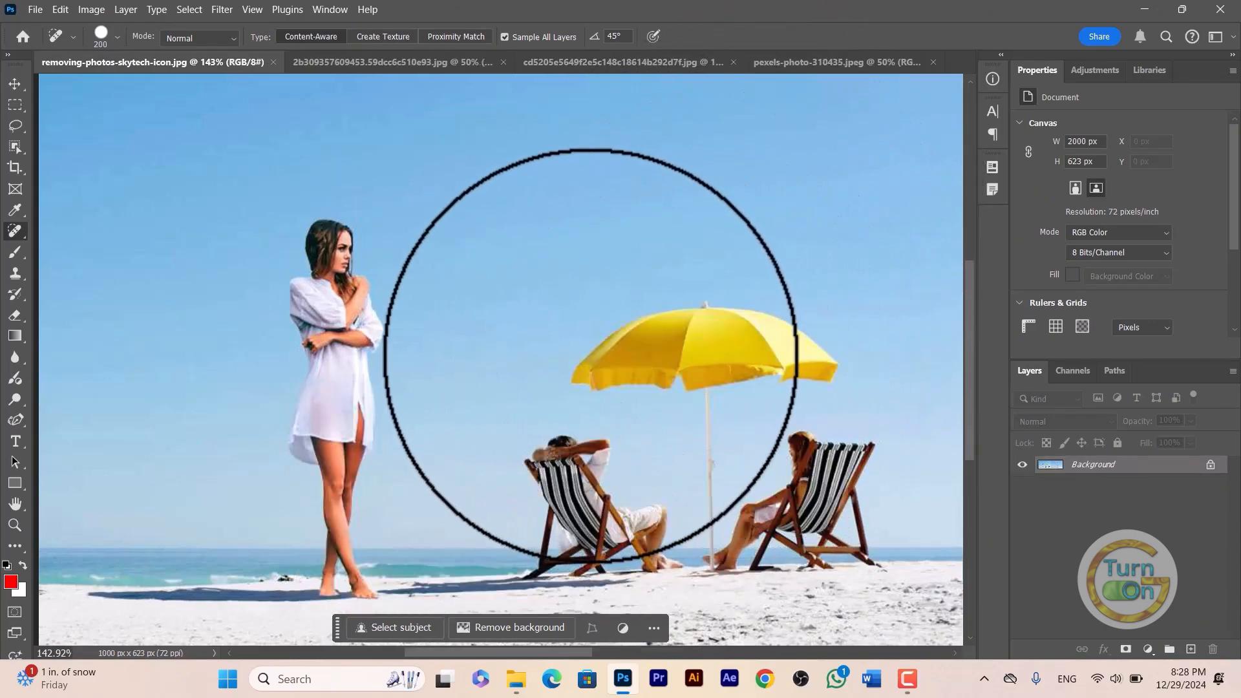
{"action": "mouse_move", "coordinate": [526, 351]}
{"action": "left_mouse_down"}
{"action": "mouse_move", "coordinate": [768, 338]}
{"action": "mouse_move", "coordinate": [506, 457]}
{"action": "mouse_move", "coordinate": [771, 585]}
{"action": "mouse_move", "coordinate": [693, 442]}
{"action": "mouse_move", "coordinate": [560, 455]}
{"action": "mouse_move", "coordinate": [732, 371]}
{"action": "mouse_move", "coordinate": [649, 383]}
{"action": "left_mouse_up"}
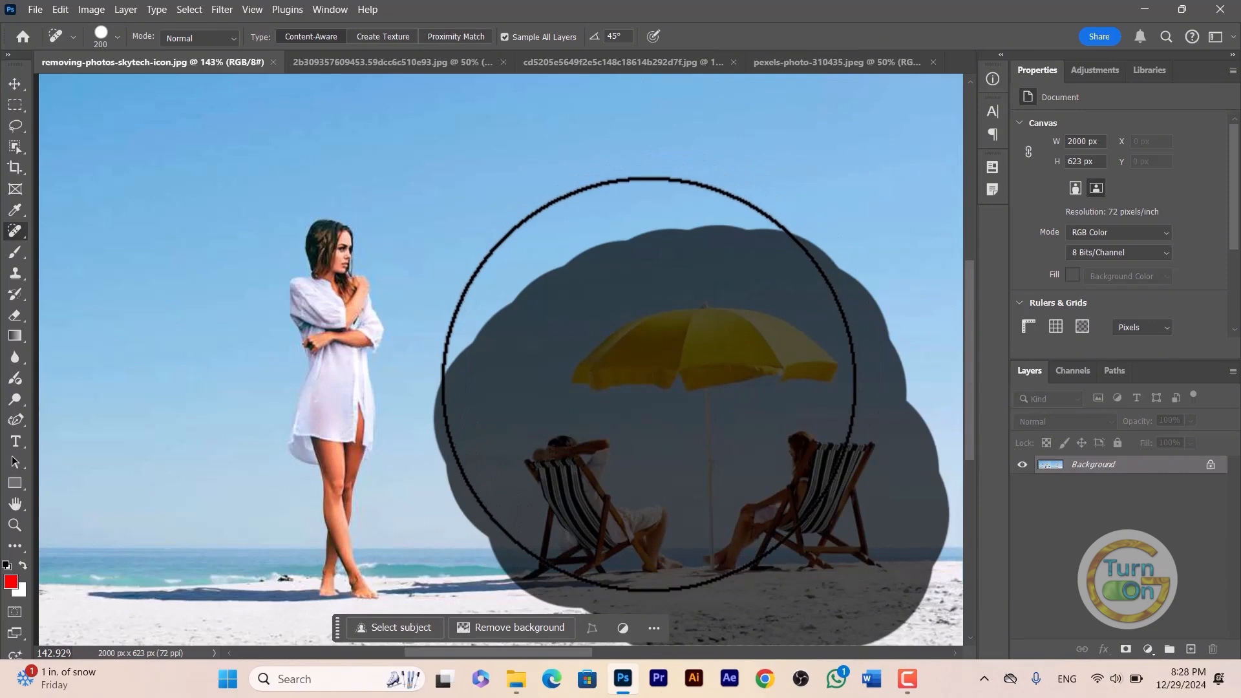
{"action": "mouse_move", "coordinate": [649, 384]}
{"action": "left_mouse_down"}
{"action": "mouse_move", "coordinate": [621, 349]}
{"action": "mouse_move", "coordinate": [526, 530]}
{"action": "mouse_move", "coordinate": [439, 558]}
{"action": "mouse_move", "coordinate": [378, 543]}
{"action": "mouse_move", "coordinate": [347, 452]}
{"action": "mouse_move", "coordinate": [337, 271]}
{"action": "mouse_move", "coordinate": [320, 279]}
{"action": "mouse_move", "coordinate": [319, 432]}
{"action": "mouse_move", "coordinate": [252, 526]}
{"action": "left_mouse_up"}
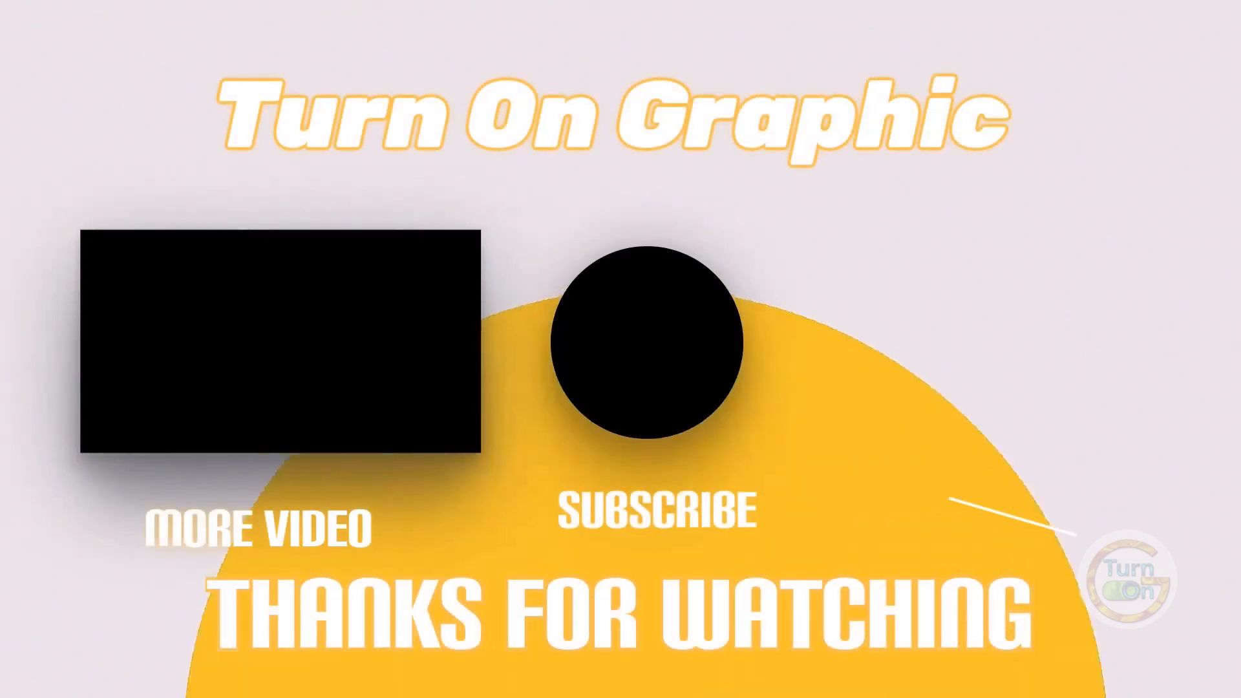